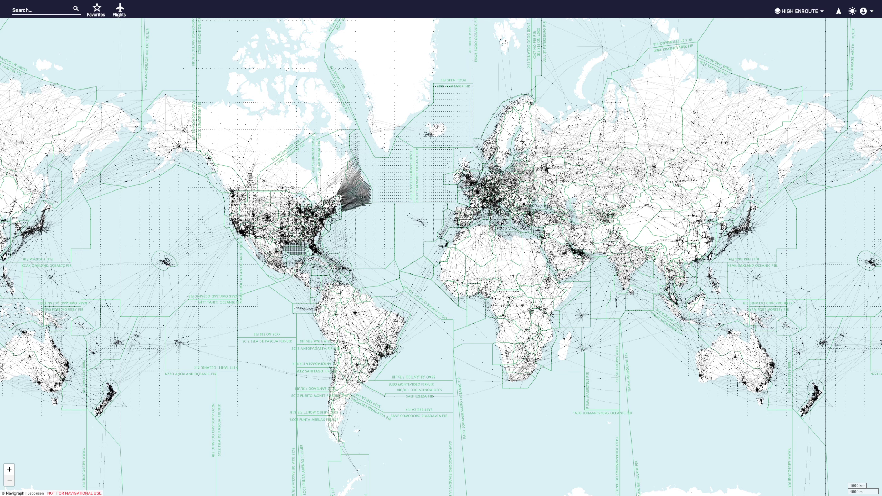
Examine the high enroute chart's airways and FIR boundaries across North America, the Atlantic and Europe
{"action": "left_click_drag", "start_coordinate": [412, 226], "coordinate": [427, 238]}
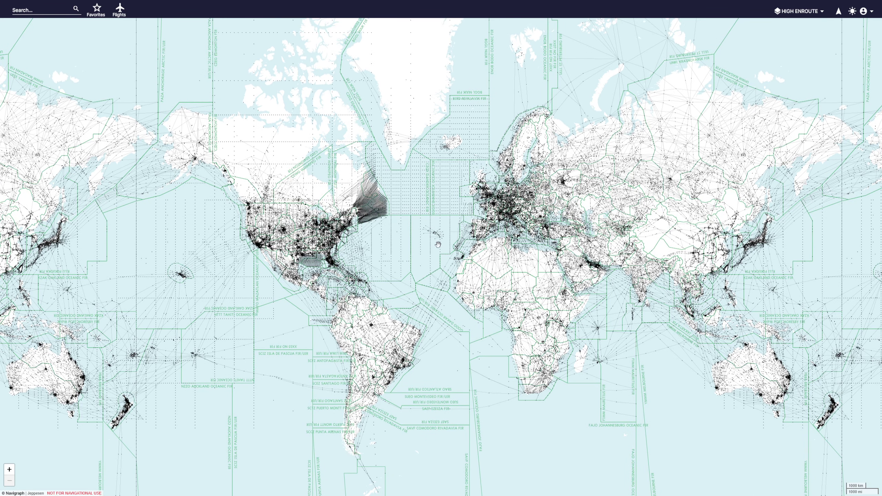
{"action": "left_click_drag", "start_coordinate": [502, 249], "coordinate": [386, 214]}
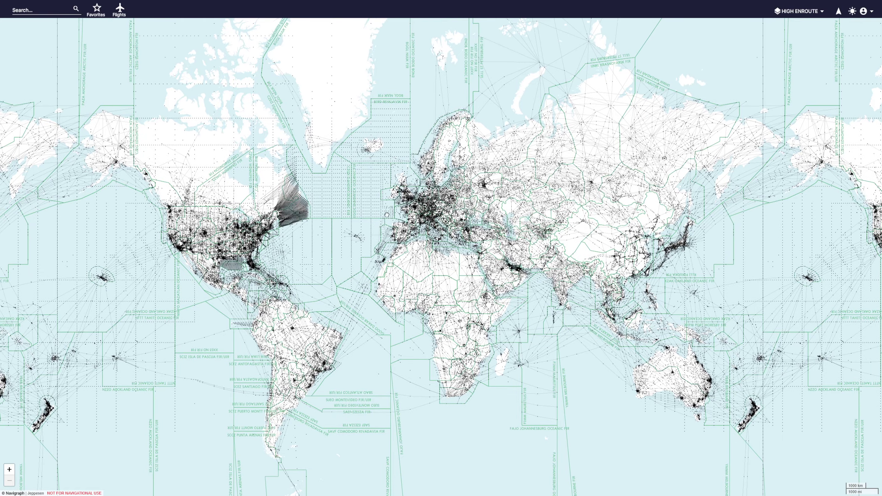
{"action": "scroll", "coordinate": [350, 173], "scroll_direction": "up", "scroll_amount": 5}
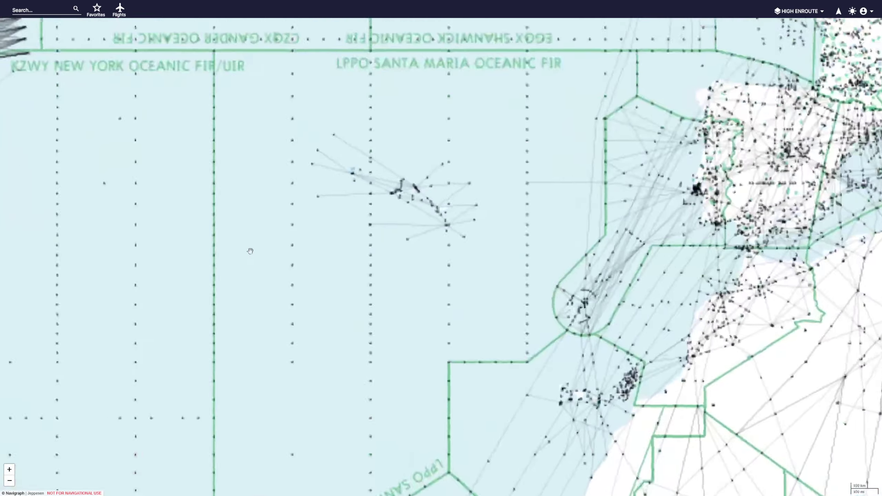
{"action": "left_click_drag", "start_coordinate": [248, 250], "coordinate": [698, 244]}
{"action": "scroll", "coordinate": [482, 235], "scroll_direction": "down", "scroll_amount": 5}
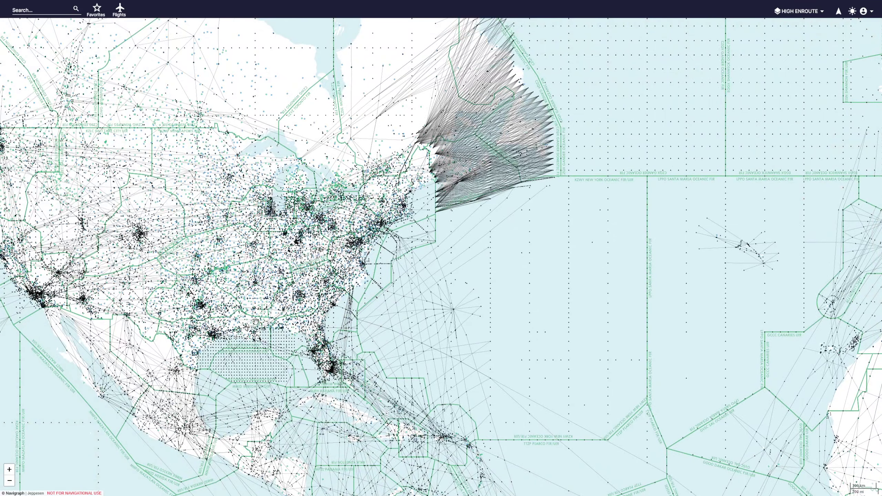
{"action": "scroll", "coordinate": [335, 302], "scroll_direction": "up", "scroll_amount": 4}
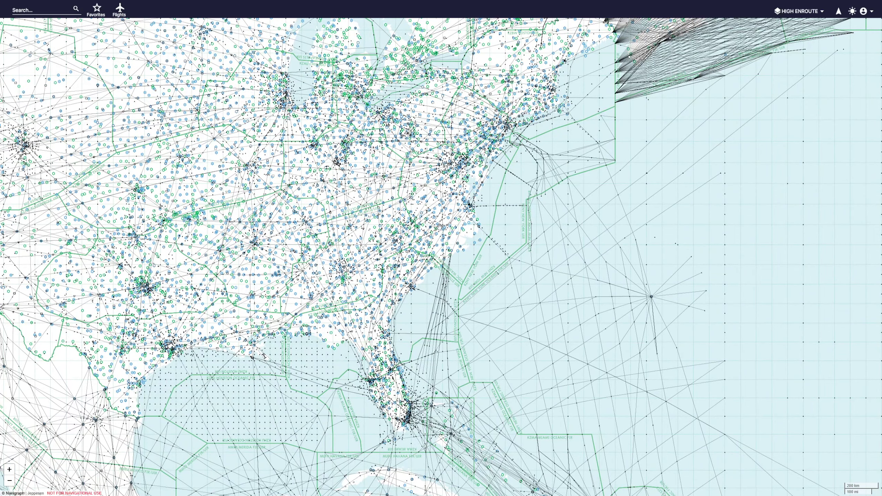
{"action": "left_click_drag", "start_coordinate": [439, 227], "coordinate": [394, 265]}
{"action": "scroll", "coordinate": [398, 256], "scroll_direction": "down", "scroll_amount": 3}
{"action": "left_click_drag", "start_coordinate": [847, 100], "coordinate": [742, 63]}
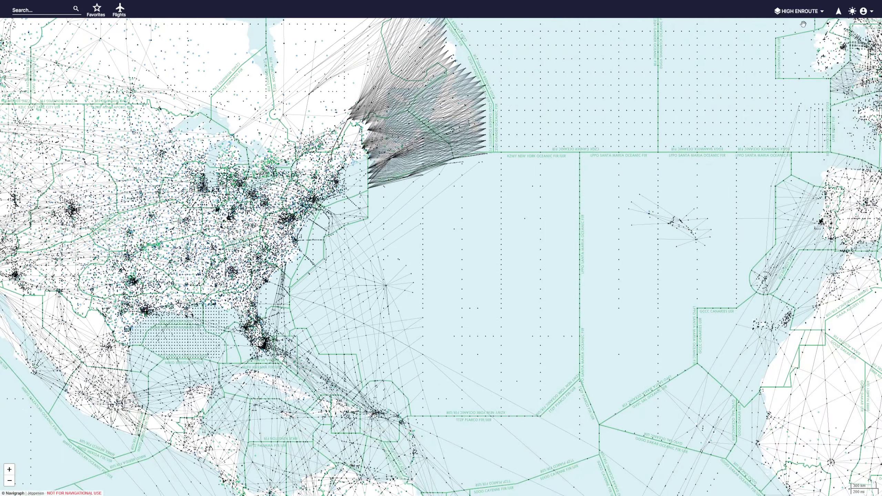
{"action": "scroll", "coordinate": [726, 117], "scroll_direction": "down", "scroll_amount": 2}
{"action": "left_click_drag", "start_coordinate": [726, 117], "coordinate": [505, 177]}
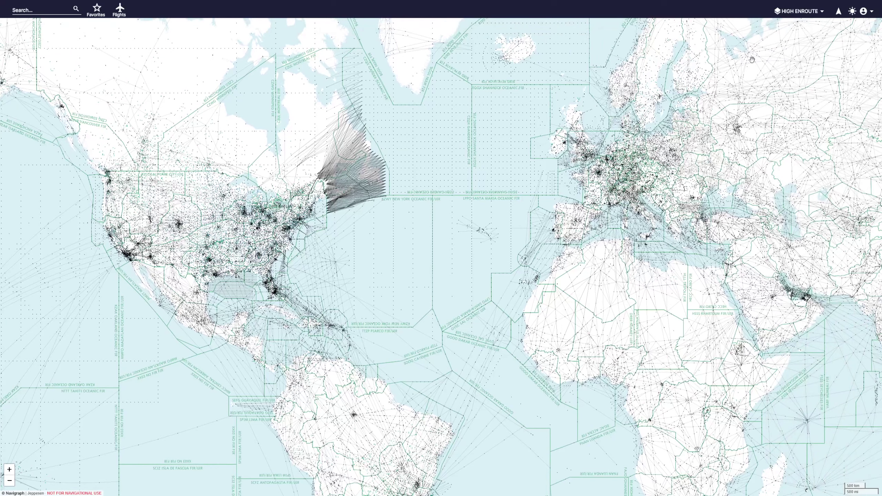
Display the Low Enroute chart layer, followed by the World Map layer
{"action": "left_click", "coordinate": [815, 15]}
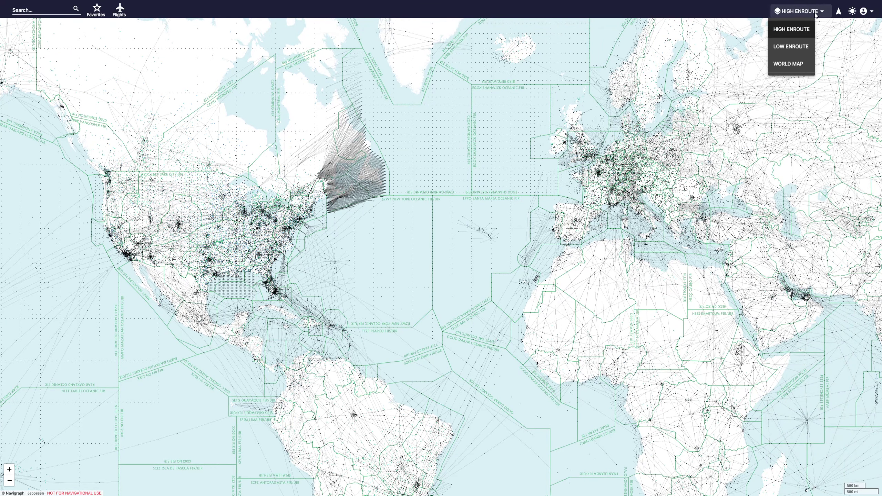
{"action": "left_click", "coordinate": [795, 44]}
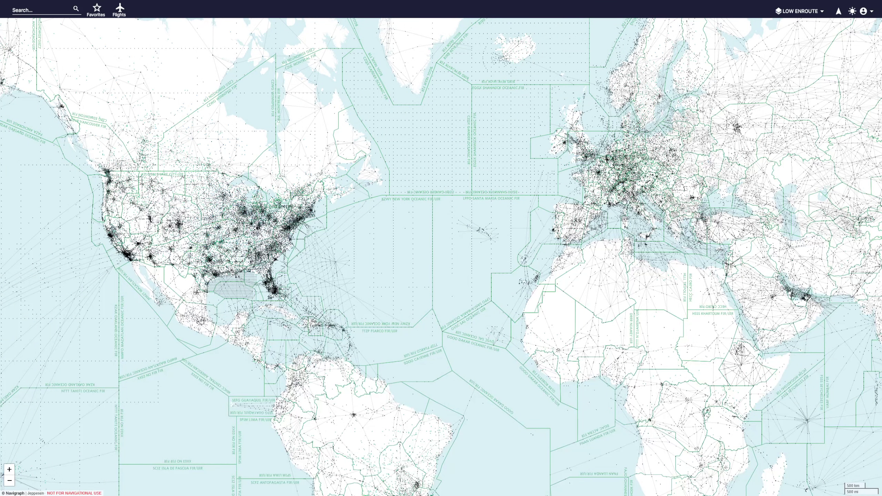
{"action": "left_click", "coordinate": [778, 15]}
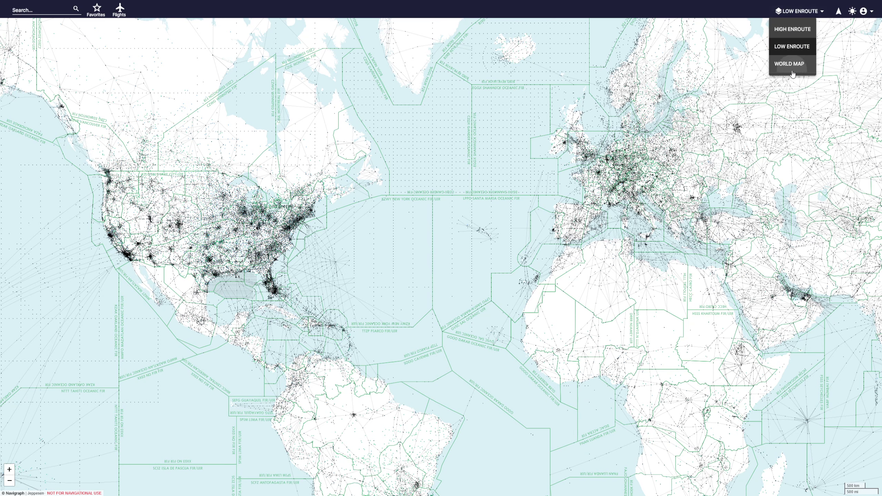
{"action": "left_click", "coordinate": [793, 61]}
Examine the world map along the eastern United States coast and in detail around New York and Long Island
{"action": "scroll", "coordinate": [259, 222], "scroll_direction": "up", "scroll_amount": 5}
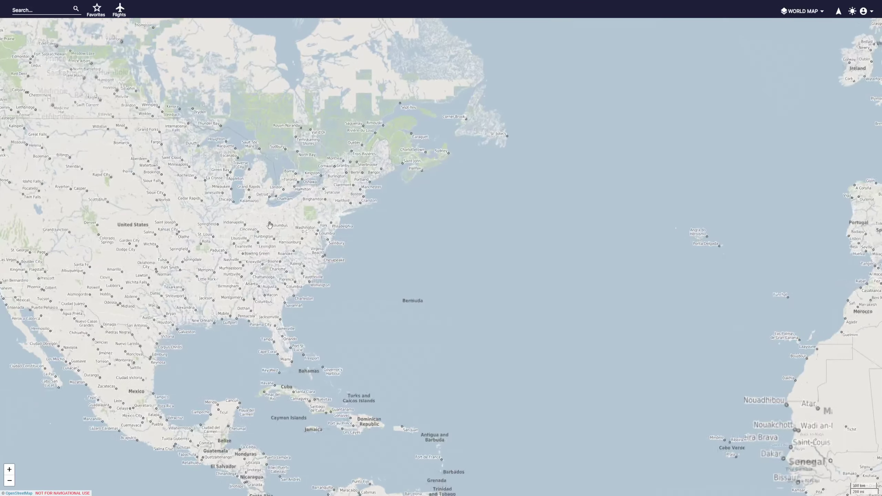
{"action": "left_click_drag", "start_coordinate": [481, 388], "coordinate": [517, 217]}
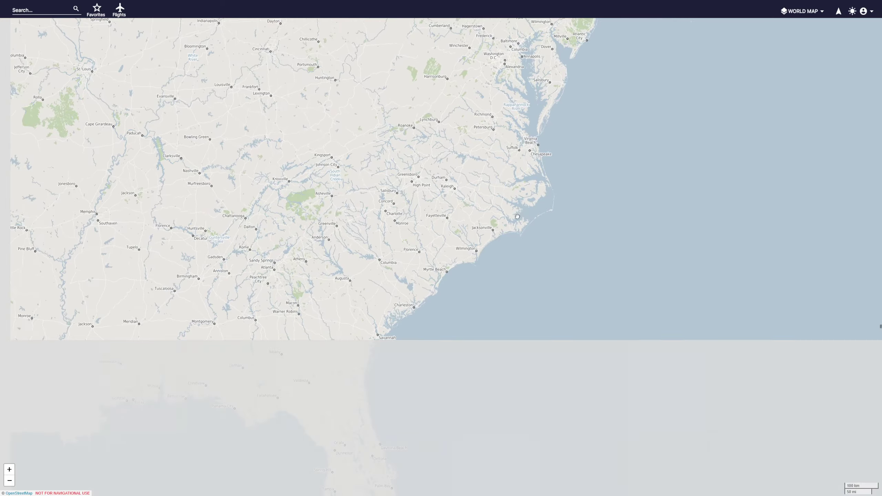
{"action": "scroll", "coordinate": [500, 267], "scroll_direction": "down", "scroll_amount": 3}
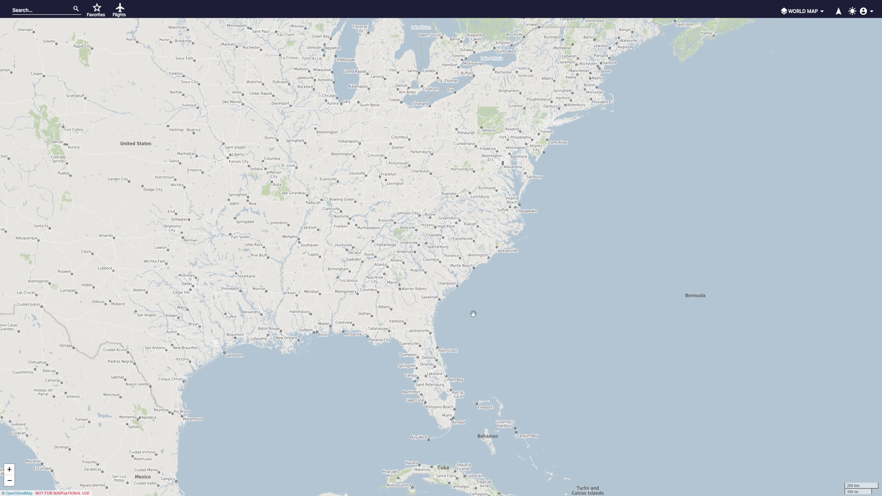
{"action": "key", "text": "Up"}
{"action": "key", "text": "Right"}
{"action": "scroll", "coordinate": [587, 144], "scroll_direction": "up", "scroll_amount": 2}
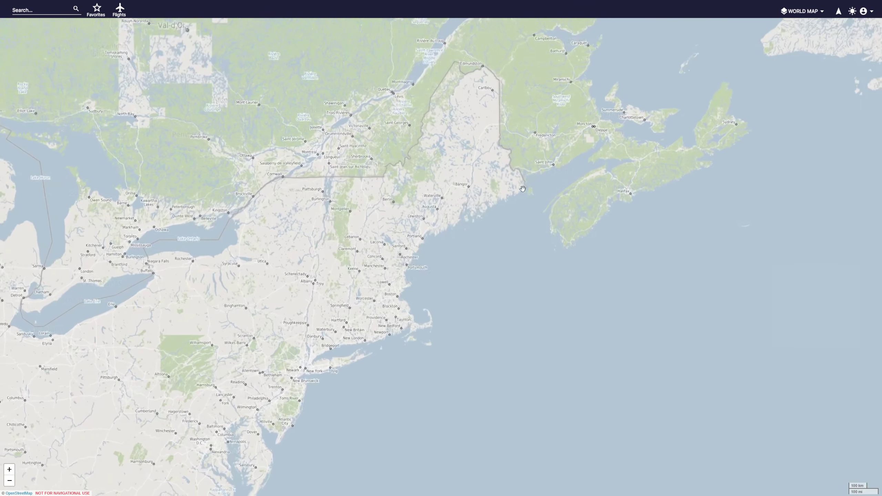
{"action": "scroll", "coordinate": [293, 381], "scroll_direction": "up", "scroll_amount": 6}
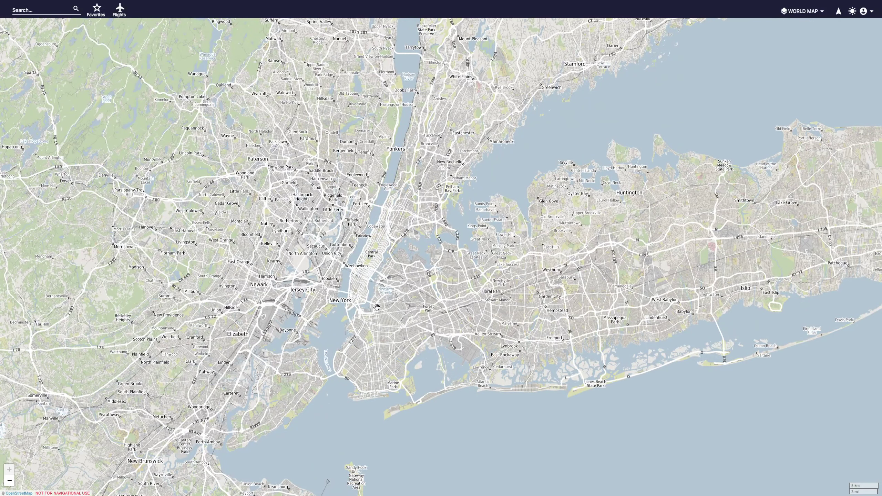
{"action": "left_click_drag", "start_coordinate": [367, 322], "coordinate": [384, 274]}
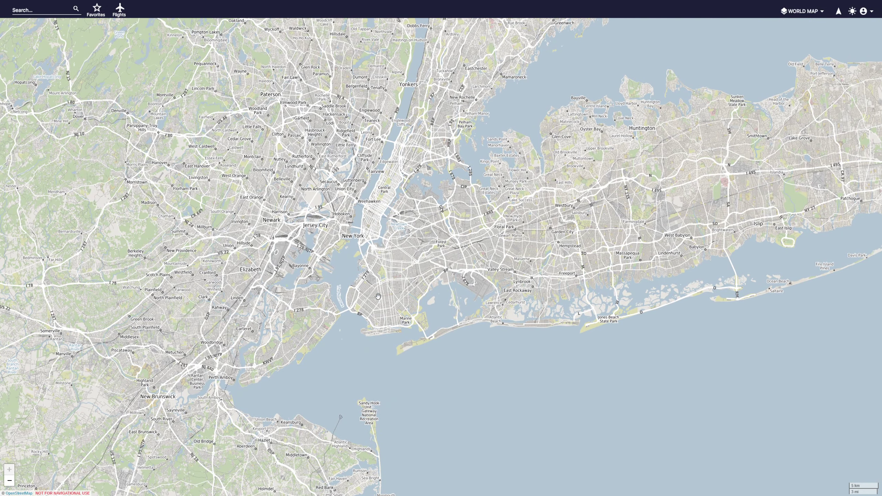
{"action": "scroll", "coordinate": [375, 302], "scroll_direction": "down", "scroll_amount": 5}
{"action": "scroll", "coordinate": [376, 301], "scroll_direction": "up", "scroll_amount": 5}
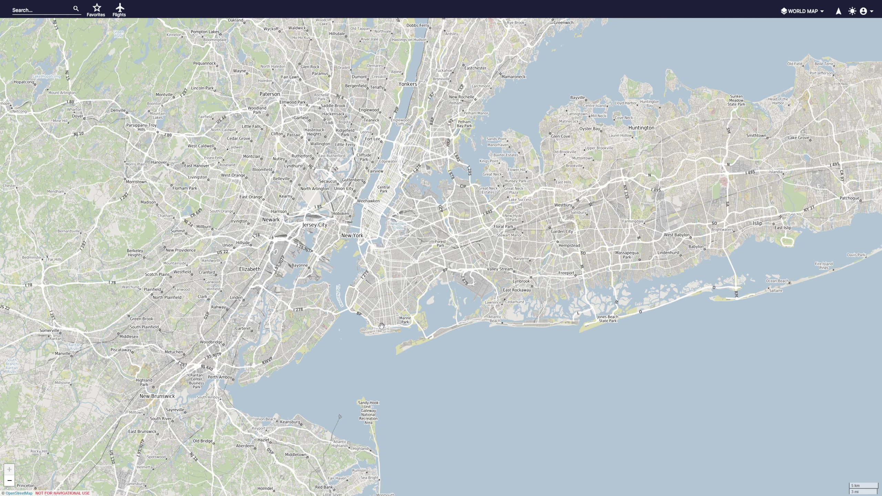
{"action": "scroll", "coordinate": [381, 321], "scroll_direction": "down", "scroll_amount": 2}
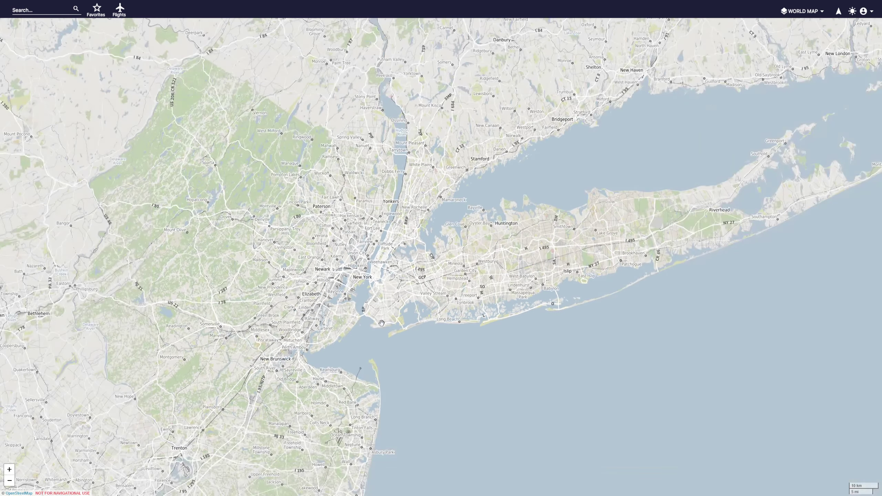
{"action": "scroll", "coordinate": [419, 306], "scroll_direction": "up", "scroll_amount": 2}
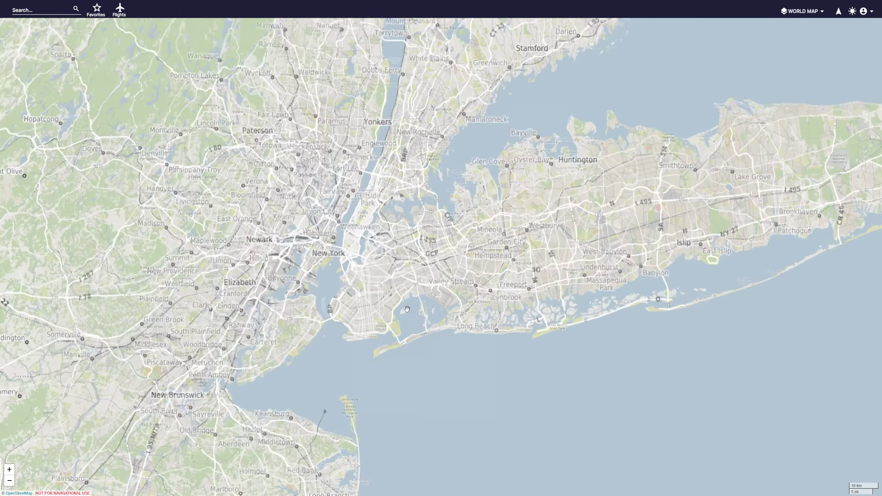
Switch the chart layer to Low Enroute and examine the airways around New York and Long Island Sound
{"action": "left_click", "coordinate": [800, 12]}
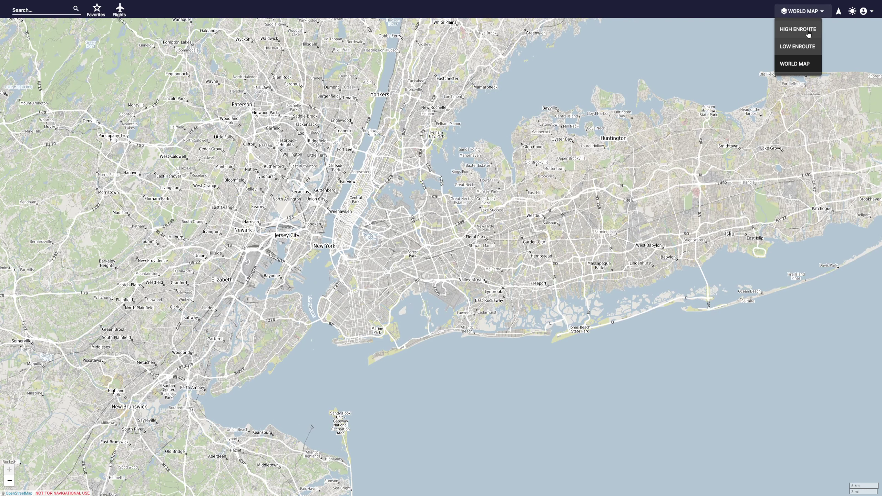
{"action": "left_click", "coordinate": [800, 47]}
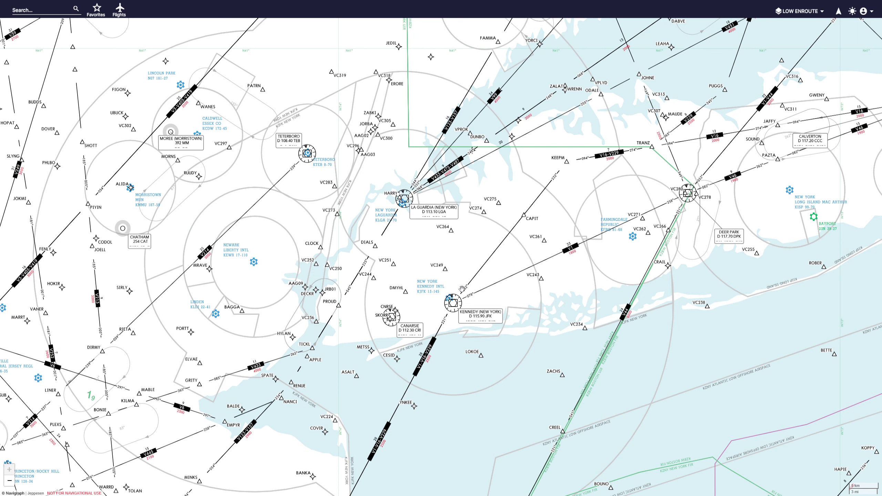
{"action": "left_click_drag", "start_coordinate": [565, 215], "coordinate": [492, 287]}
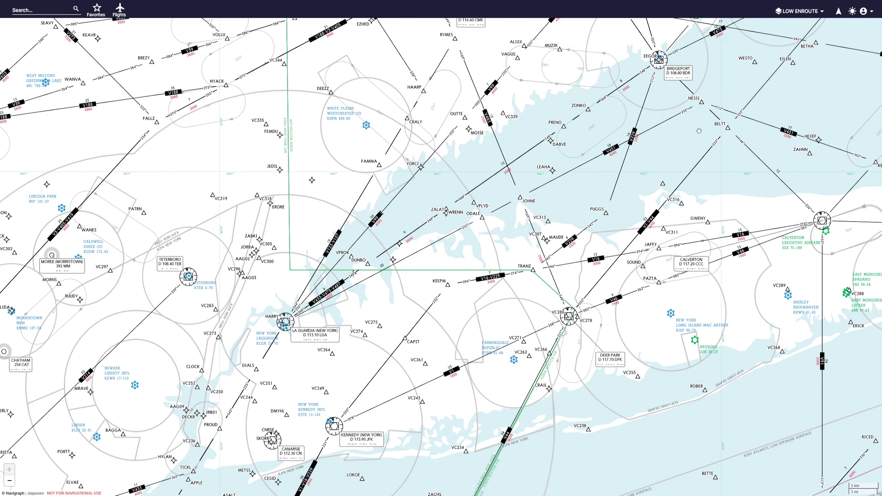
{"action": "left_click_drag", "start_coordinate": [757, 66], "coordinate": [696, 135]}
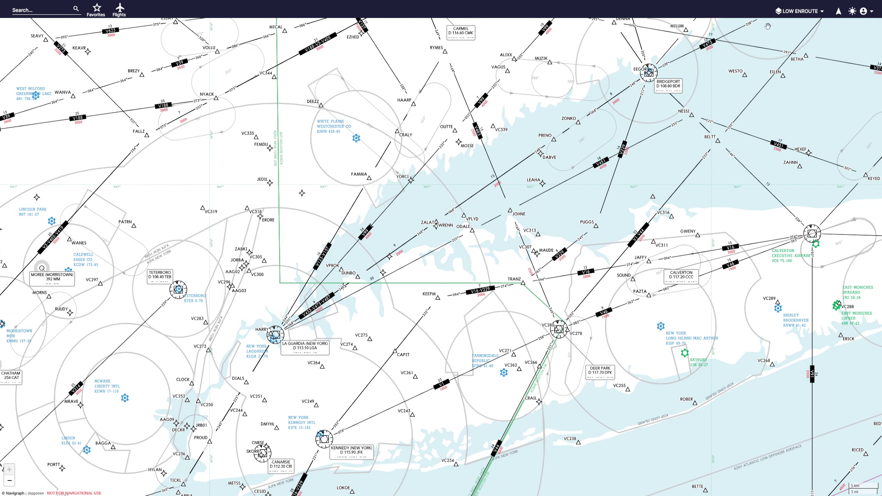
Compare the Long Island Sound area on the High Enroute layer with the Low Enroute layer
{"action": "left_click", "coordinate": [798, 11]}
{"action": "left_click", "coordinate": [792, 31]}
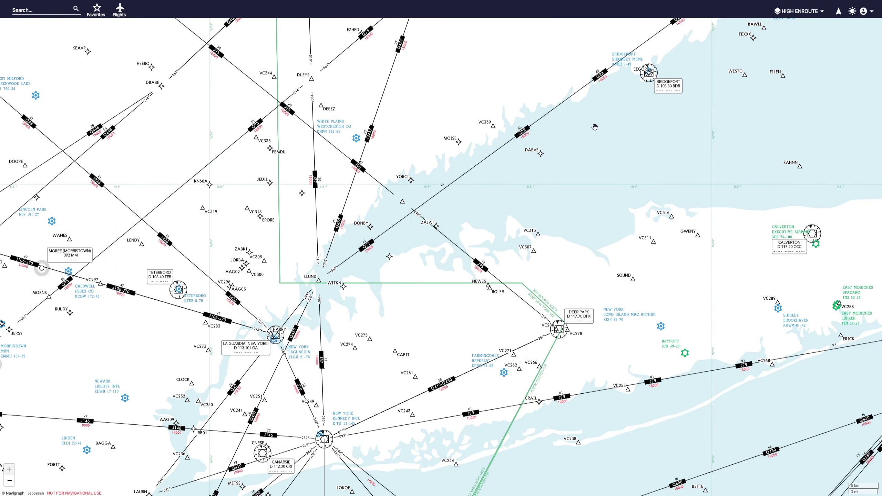
{"action": "left_click", "coordinate": [792, 11]}
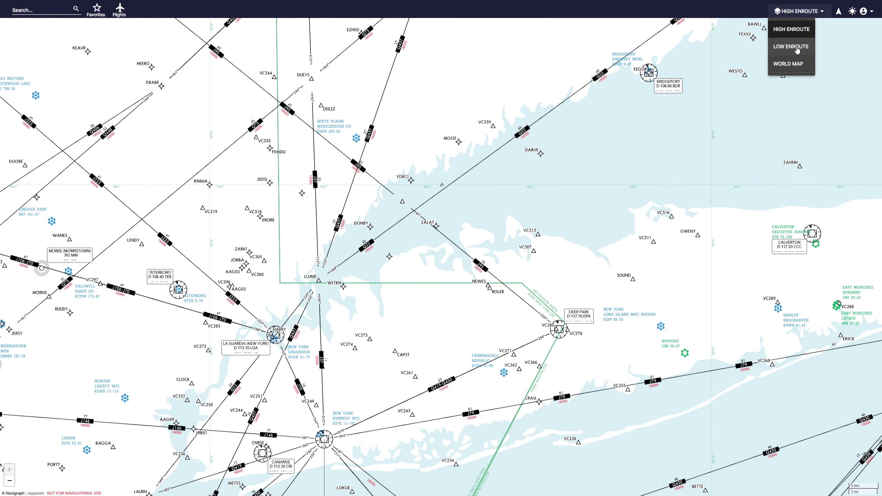
{"action": "left_click", "coordinate": [795, 48]}
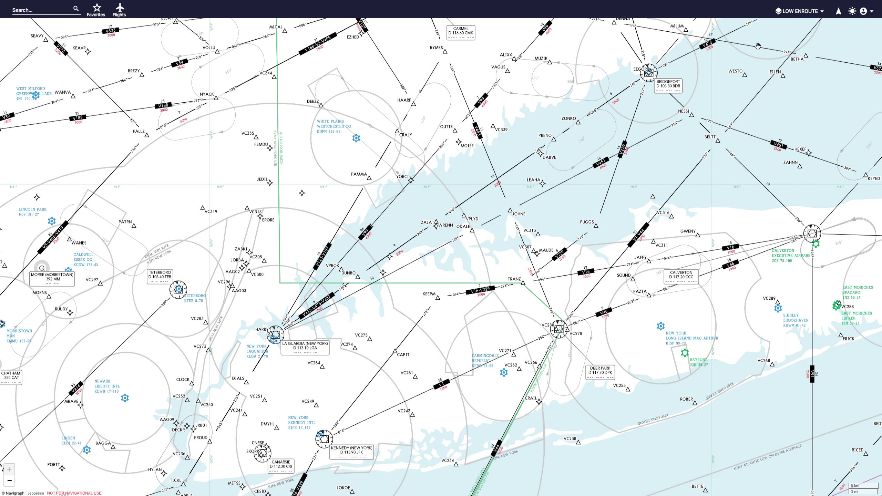
View the segment details of airway V451 between JOHNE and NESSI, and close them
{"action": "left_click", "coordinate": [604, 175]}
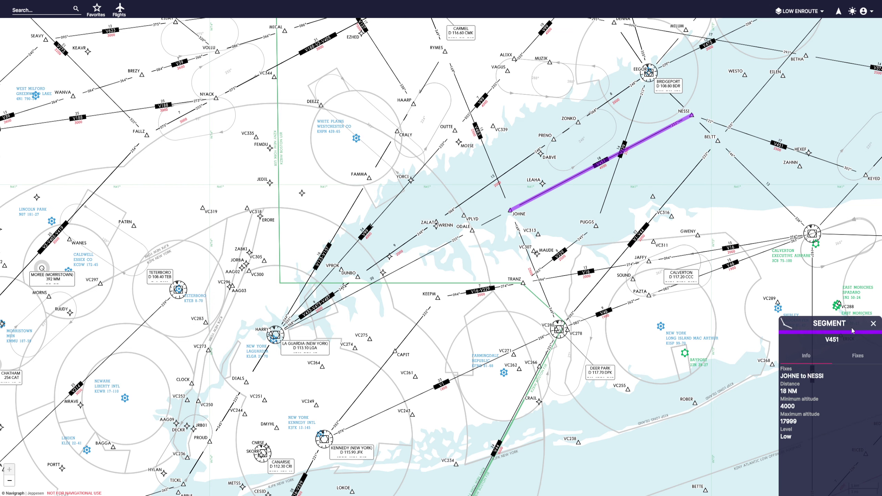
{"action": "left_click", "coordinate": [873, 324]}
View the wider New York region on the High Enroute layer and again on the Low Enroute layer
{"action": "left_click", "coordinate": [799, 11]}
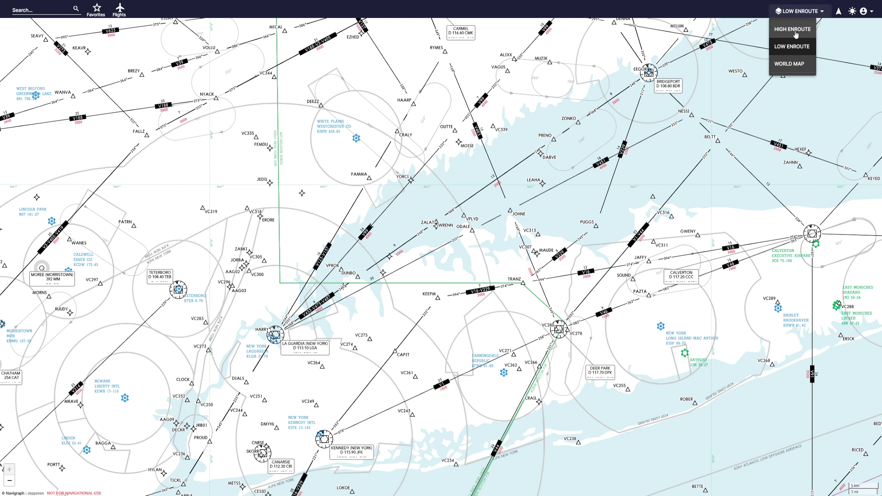
{"action": "left_click", "coordinate": [794, 30]}
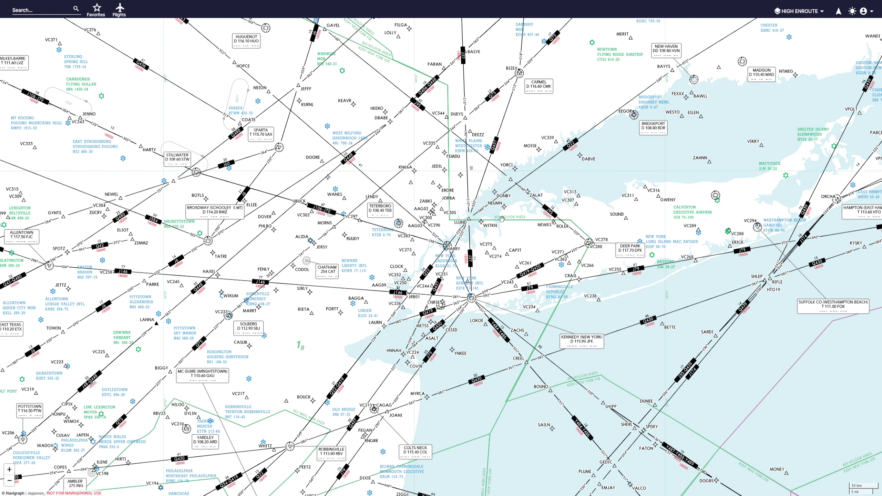
{"action": "left_click", "coordinate": [798, 11]}
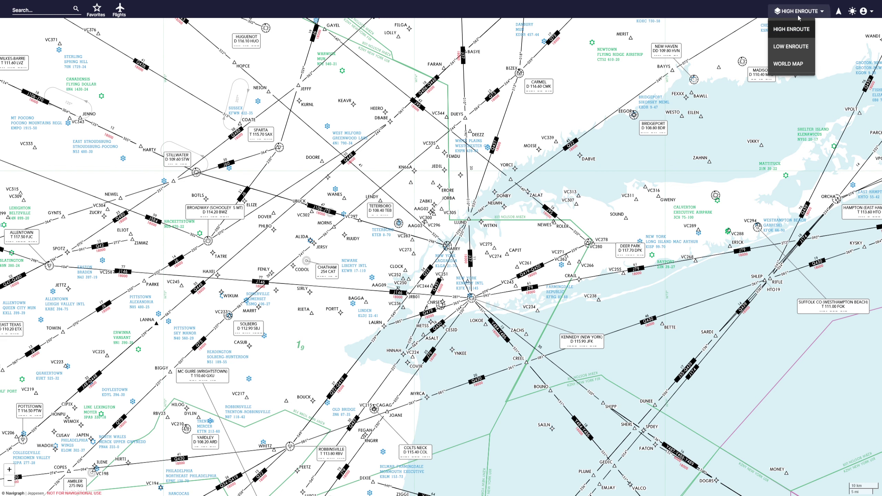
{"action": "left_click", "coordinate": [795, 51]}
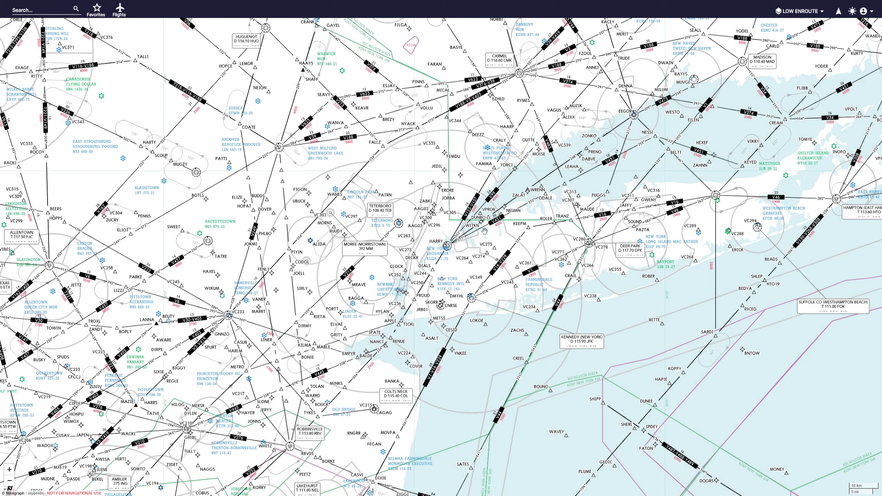
{"action": "scroll", "coordinate": [569, 296], "scroll_direction": "down", "scroll_amount": 3}
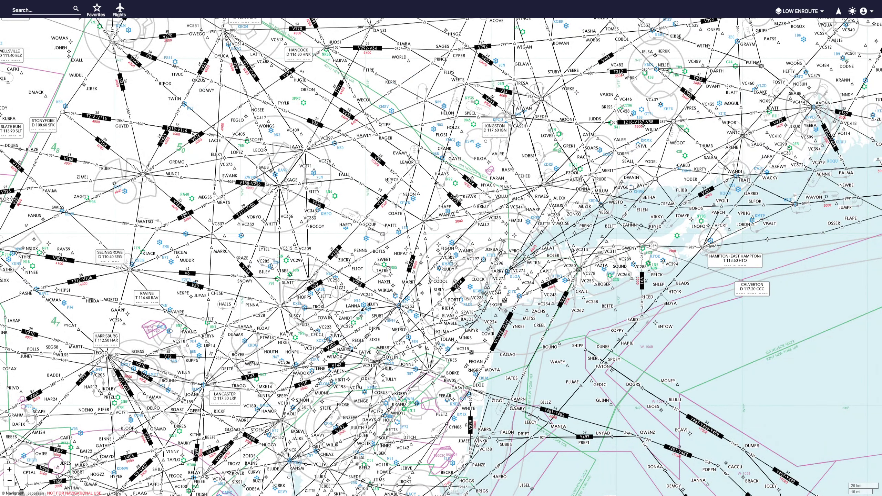
Switch the chart layer to High Enroute for the New York area and turn on the night color theme
{"action": "left_click", "coordinate": [795, 30]}
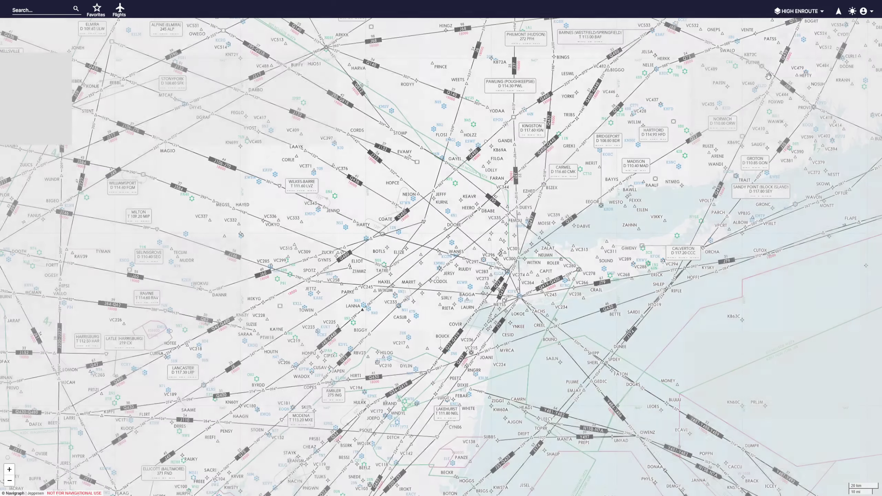
{"action": "scroll", "coordinate": [621, 163], "scroll_direction": "up", "scroll_amount": 6}
{"action": "scroll", "coordinate": [805, 294], "scroll_direction": "down", "scroll_amount": 3}
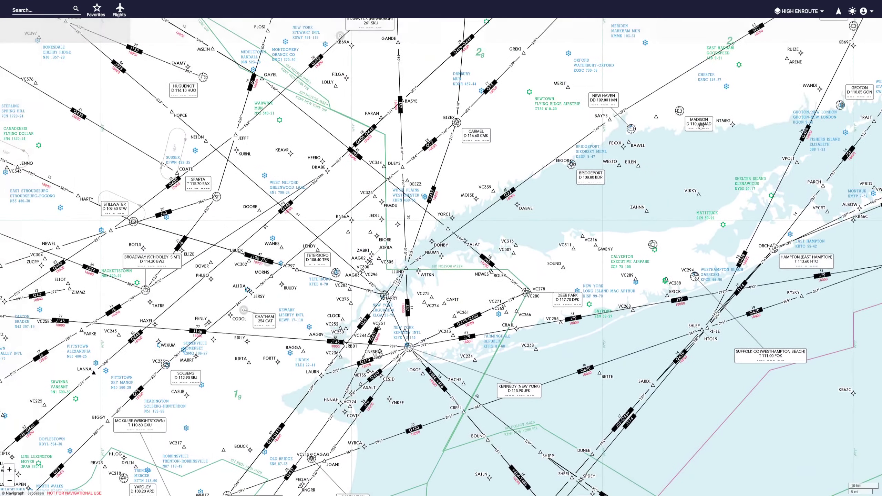
{"action": "left_click", "coordinate": [852, 11]}
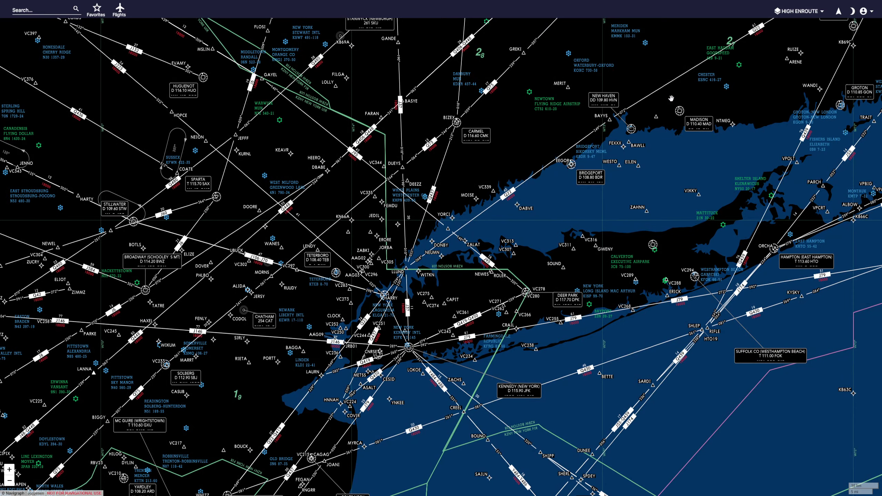
Compare the High Enroute chart of the US East Coast in night and day themes, and leave the day theme on
{"action": "scroll", "coordinate": [670, 99], "scroll_direction": "down", "scroll_amount": 3}
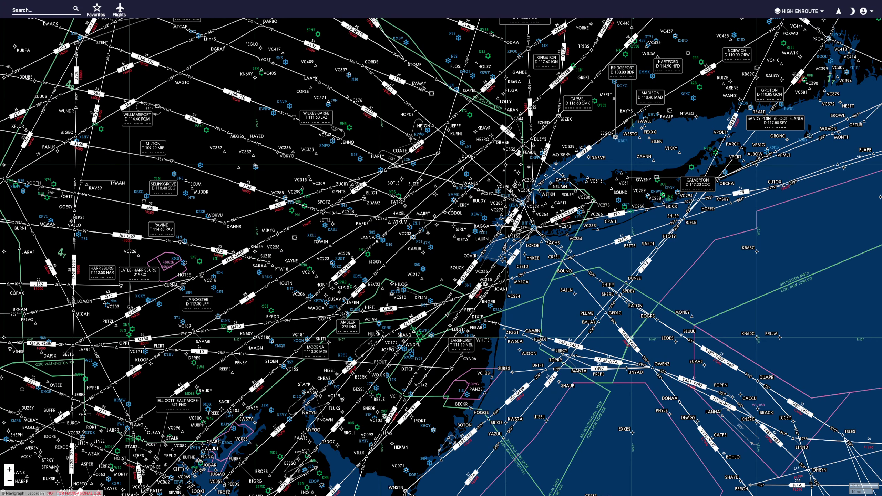
{"action": "scroll", "coordinate": [518, 153], "scroll_direction": "down", "scroll_amount": 3}
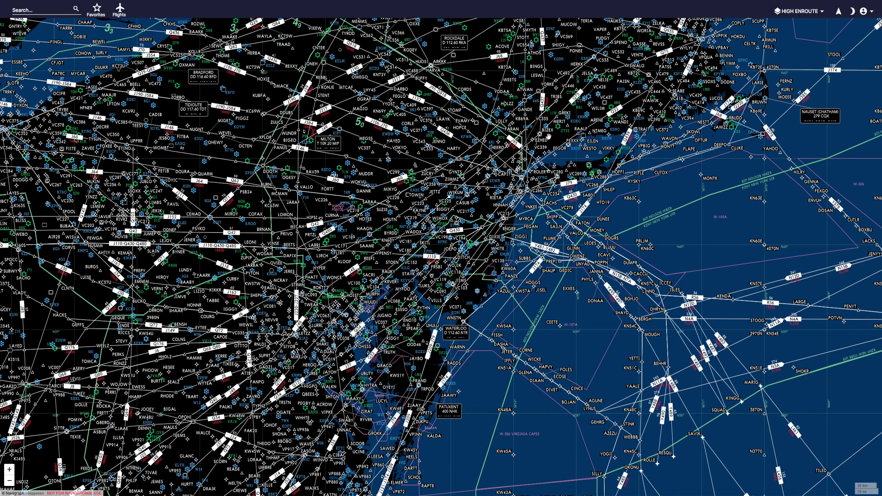
{"action": "scroll", "coordinate": [495, 237], "scroll_direction": "down", "scroll_amount": 2}
{"action": "scroll", "coordinate": [615, 146], "scroll_direction": "up", "scroll_amount": 2}
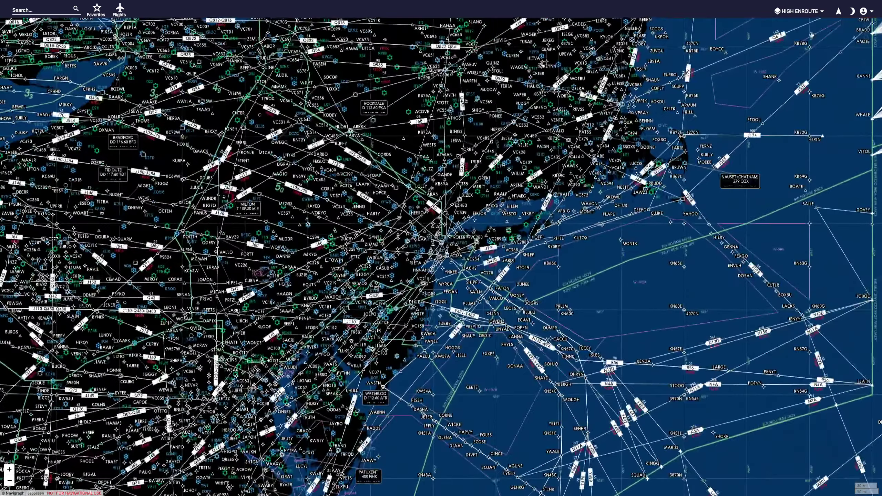
{"action": "left_click", "coordinate": [852, 11]}
{"action": "left_click", "coordinate": [852, 11]}
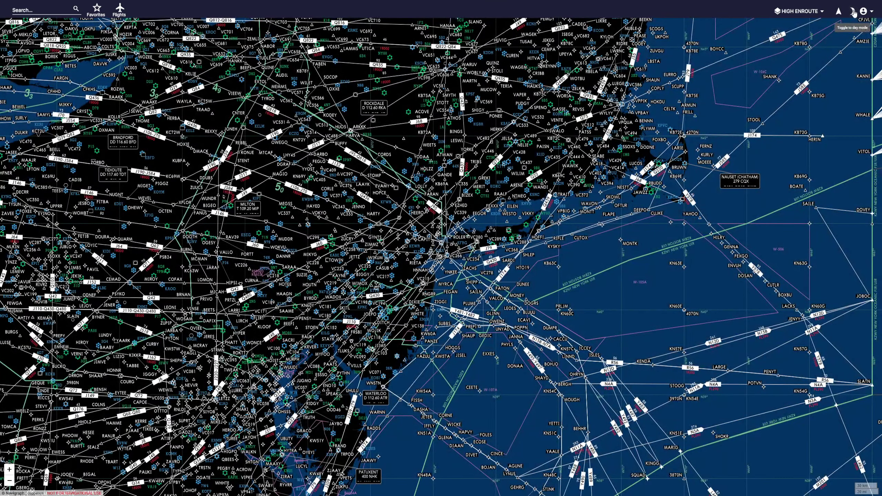
{"action": "left_click", "coordinate": [852, 12]}
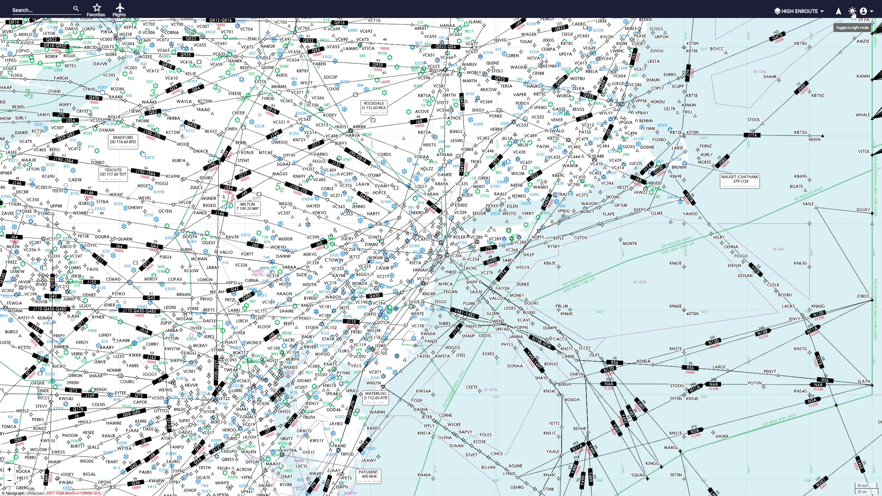
View the High Enroute chart across the whole of North America and over the Atlantic Ocean
{"action": "scroll", "coordinate": [713, 176], "scroll_direction": "down", "scroll_amount": 5}
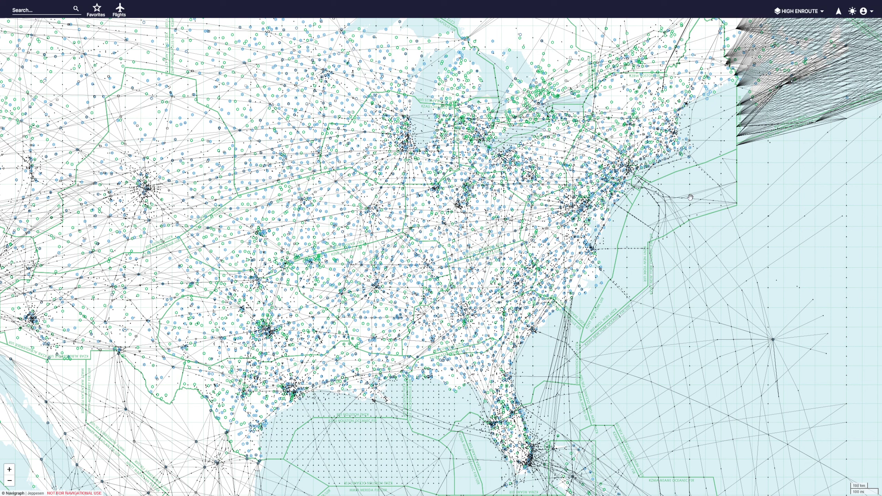
{"action": "scroll", "coordinate": [608, 274], "scroll_direction": "down", "scroll_amount": 3}
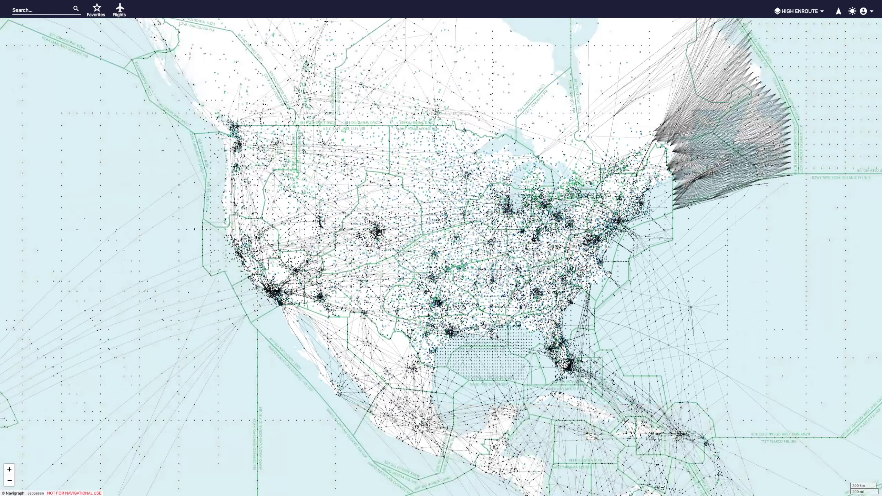
{"action": "left_click_drag", "start_coordinate": [618, 264], "coordinate": [461, 270]}
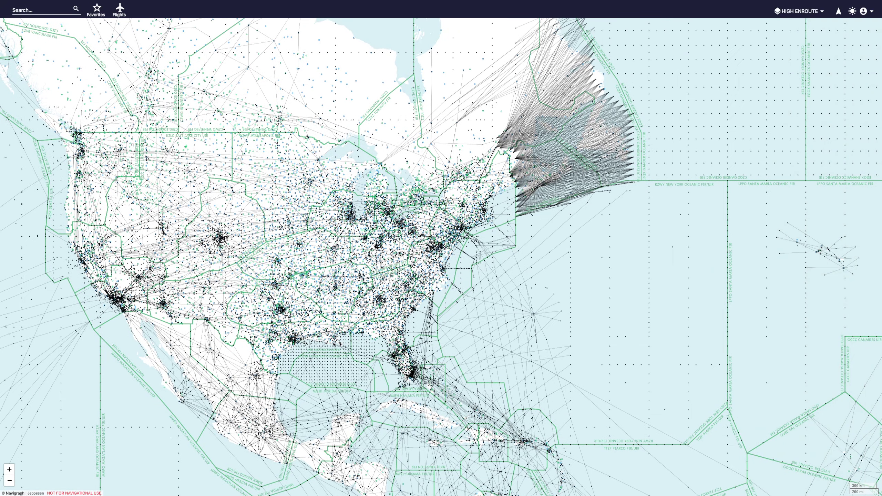
{"action": "left_click_drag", "start_coordinate": [549, 237], "coordinate": [429, 244]}
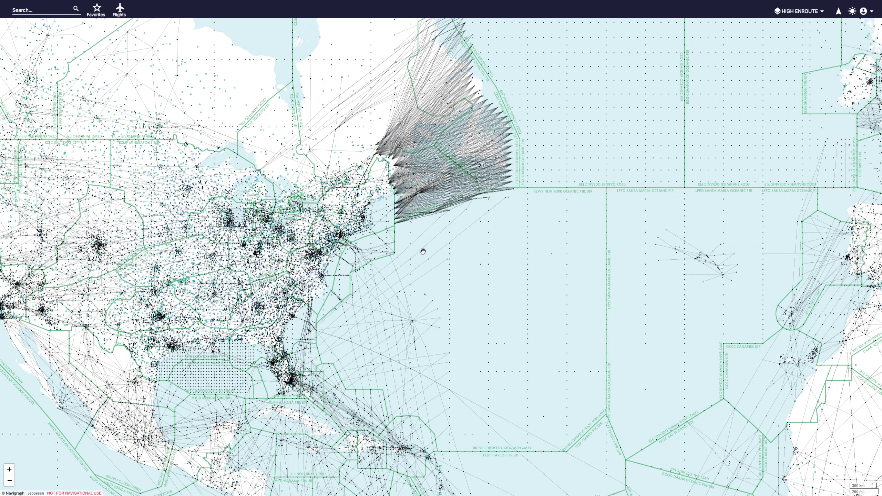
{"action": "left_click_drag", "start_coordinate": [308, 272], "coordinate": [530, 249]}
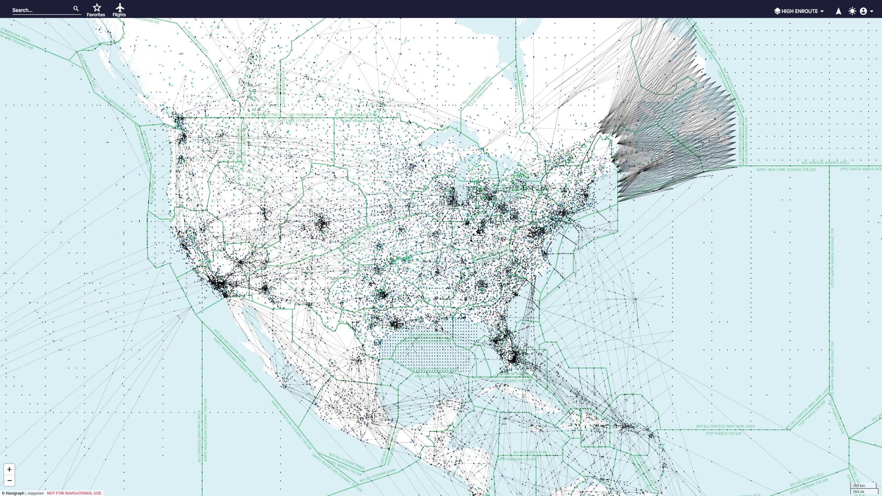
Open the details of airport KDWX (Dixon, Wyoming) and examine its general data, including elevation, IFR capability, airport type and longest runway
{"action": "scroll", "coordinate": [269, 214], "scroll_direction": "up", "scroll_amount": 5}
{"action": "scroll", "coordinate": [312, 202], "scroll_direction": "up", "scroll_amount": 3}
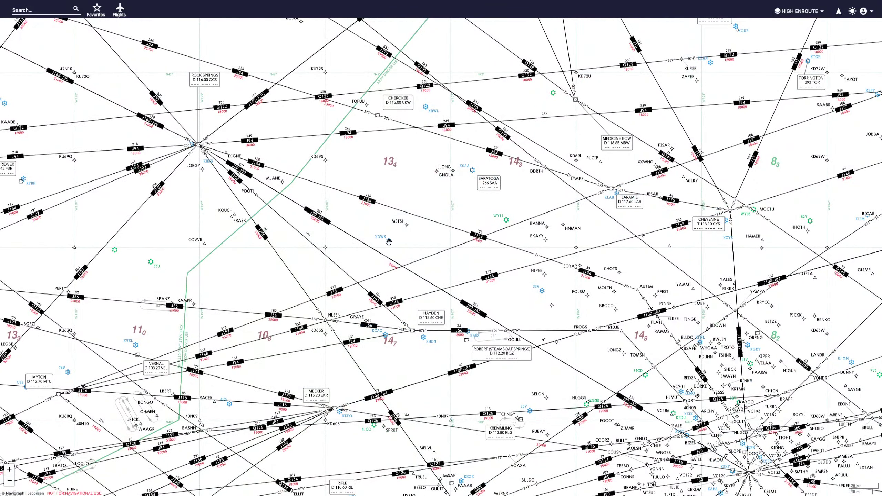
{"action": "left_click", "coordinate": [388, 241]}
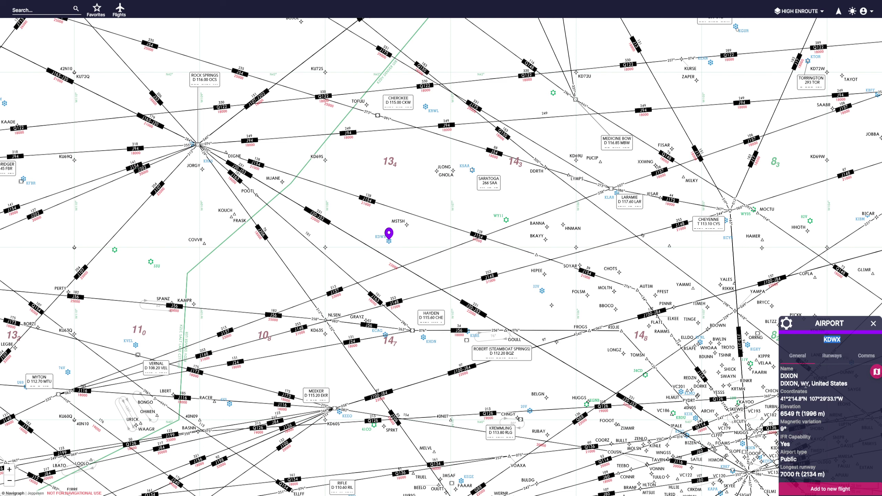
{"action": "left_click_drag", "start_coordinate": [785, 383], "coordinate": [807, 382]}
{"action": "left_click_drag", "start_coordinate": [782, 416], "coordinate": [794, 417]}
{"action": "left_click_drag", "start_coordinate": [803, 413], "coordinate": [819, 427]}
{"action": "left_click_drag", "start_coordinate": [781, 475], "coordinate": [788, 474]}
{"action": "double_click", "coordinate": [789, 459]}
{"action": "double_click", "coordinate": [786, 444]}
Examine the runway lengths of KDWX, return to its general information, and close the airport details
{"action": "left_click", "coordinate": [825, 356]}
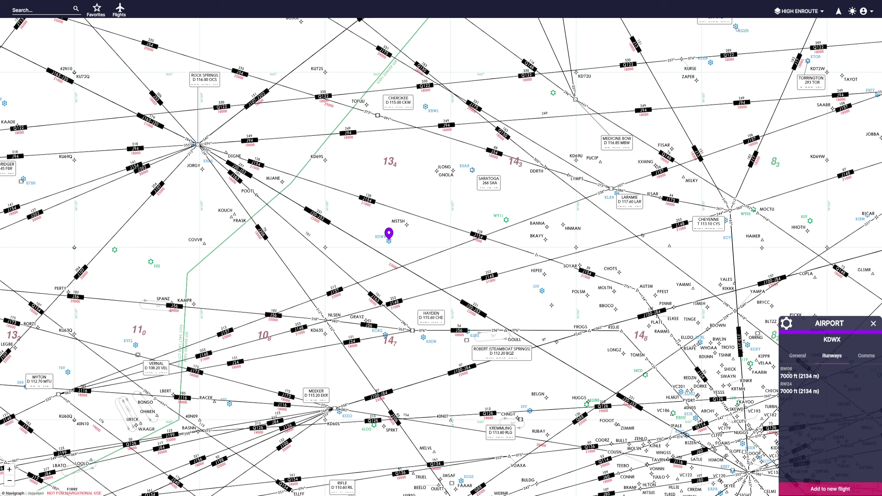
{"action": "left_click_drag", "start_coordinate": [785, 374], "coordinate": [820, 402]}
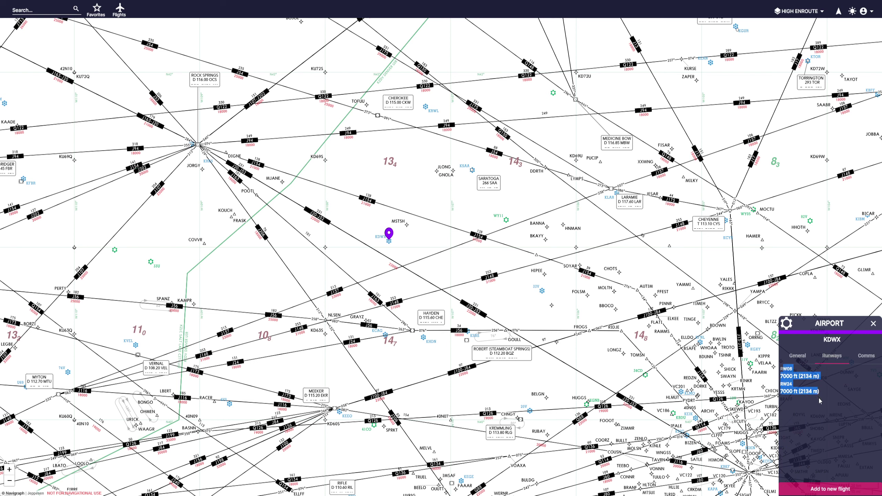
{"action": "left_click", "coordinate": [791, 378]}
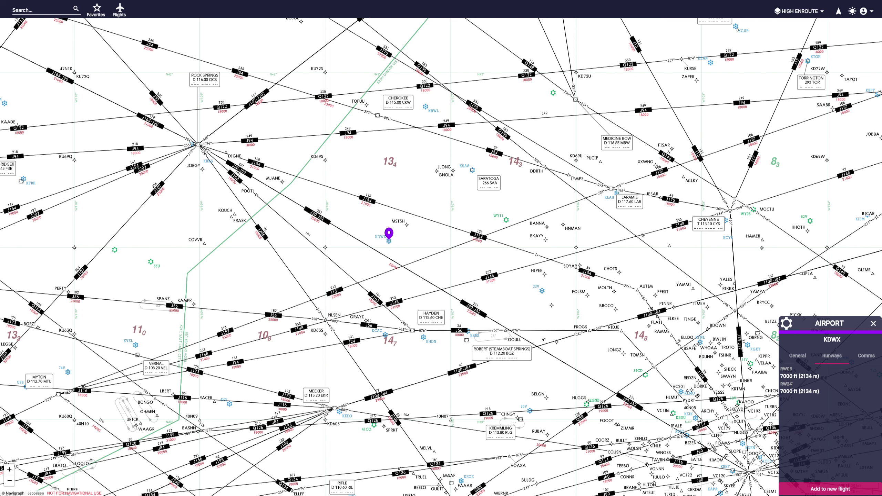
{"action": "left_click", "coordinate": [790, 357]}
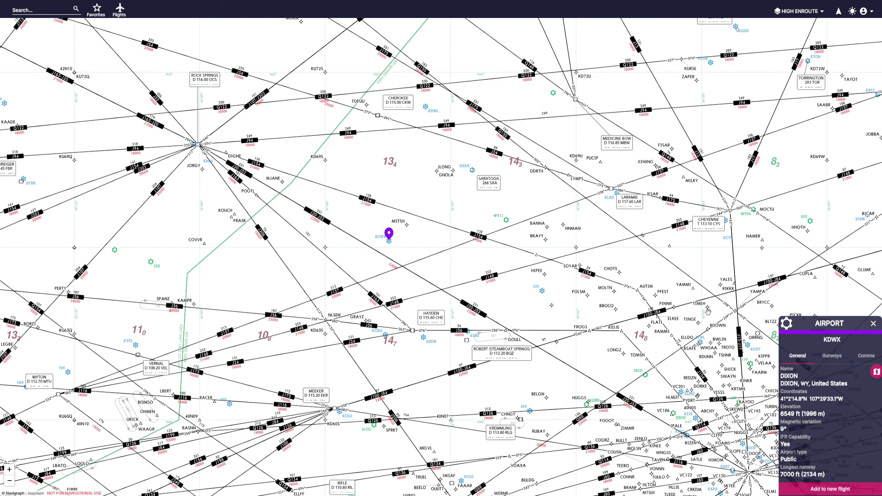
{"action": "scroll", "coordinate": [585, 273], "scroll_direction": "down", "scroll_amount": 2}
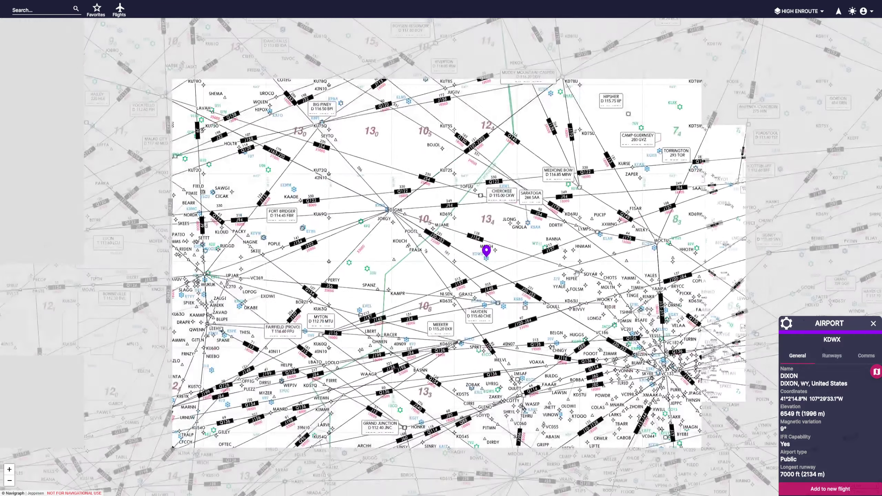
{"action": "scroll", "coordinate": [483, 260], "scroll_direction": "up", "scroll_amount": 2}
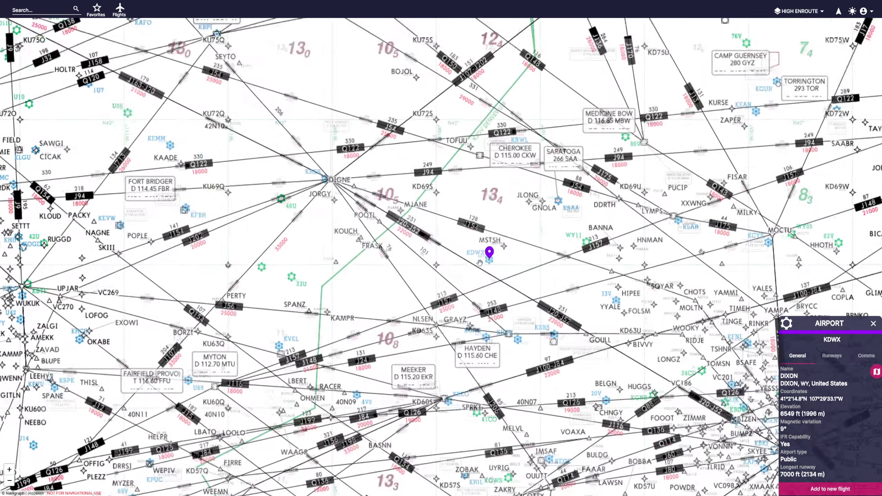
{"action": "left_click", "coordinate": [873, 324]}
Find San Francisco Intl (KSFO) on the California coast and open its airport details
{"action": "scroll", "coordinate": [660, 309], "scroll_direction": "down", "scroll_amount": 5}
{"action": "scroll", "coordinate": [278, 372], "scroll_direction": "up", "scroll_amount": 5}
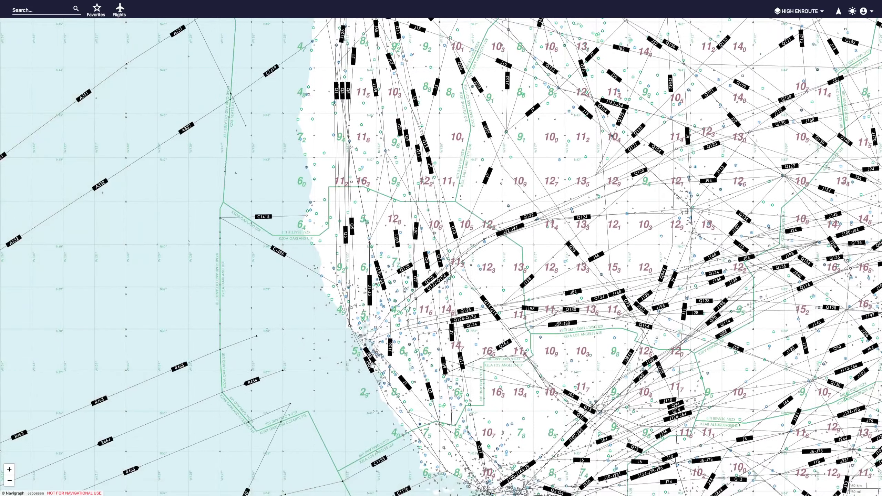
{"action": "scroll", "coordinate": [371, 306], "scroll_direction": "up", "scroll_amount": 2}
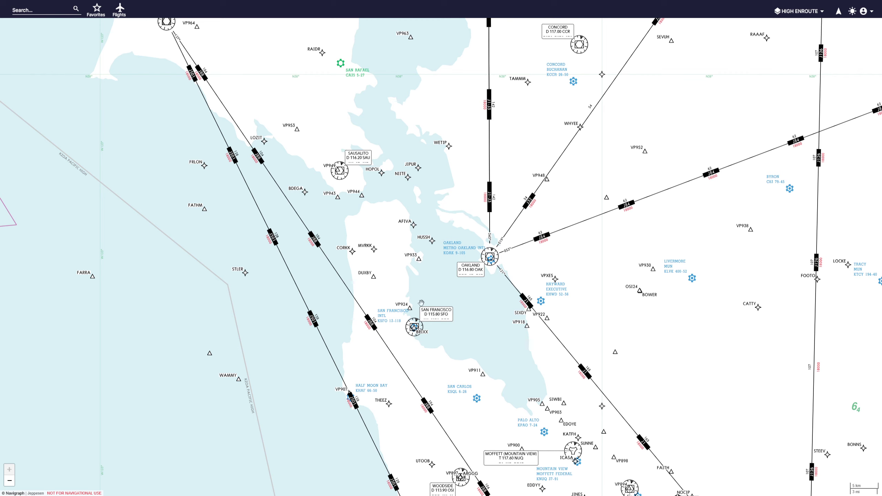
{"action": "left_click", "coordinate": [414, 327]}
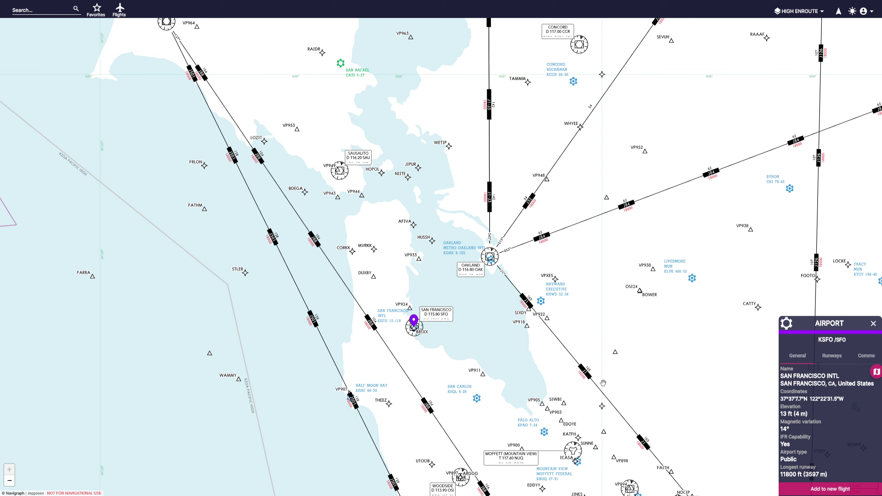
Examine the California coast on the High Enroute chart from San Francisco down to Los Angeles
{"action": "scroll", "coordinate": [603, 382], "scroll_direction": "down", "scroll_amount": 3}
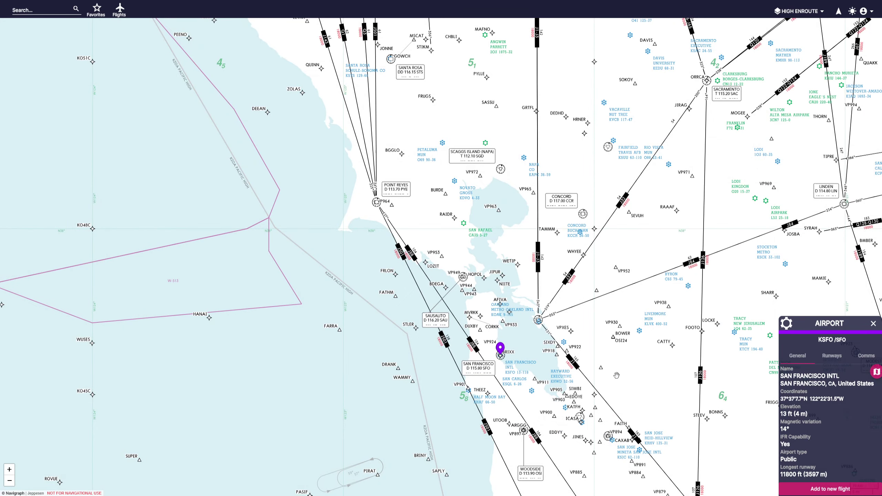
{"action": "left_click_drag", "start_coordinate": [618, 376], "coordinate": [499, 367]}
{"action": "scroll", "coordinate": [499, 367], "scroll_direction": "down", "scroll_amount": 3}
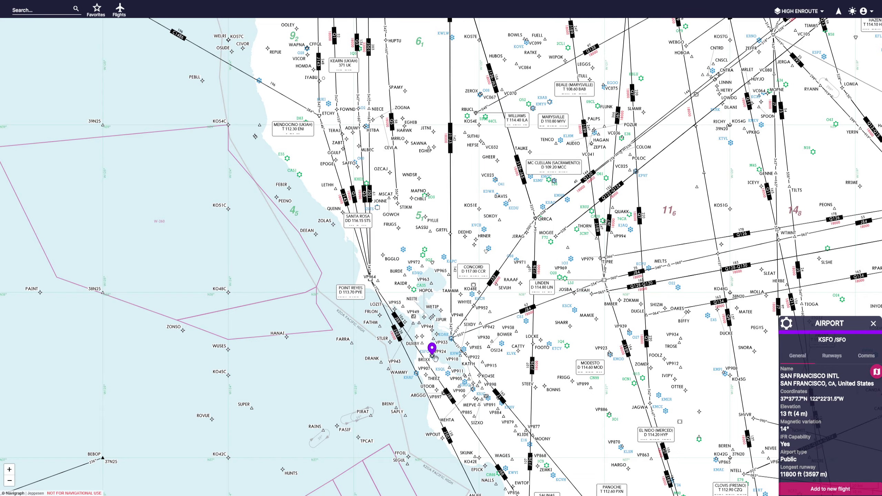
{"action": "scroll", "coordinate": [485, 250], "scroll_direction": "down", "scroll_amount": 3}
{"action": "left_click_drag", "start_coordinate": [543, 493], "coordinate": [478, 213]}
{"action": "scroll", "coordinate": [583, 374], "scroll_direction": "up", "scroll_amount": 4}
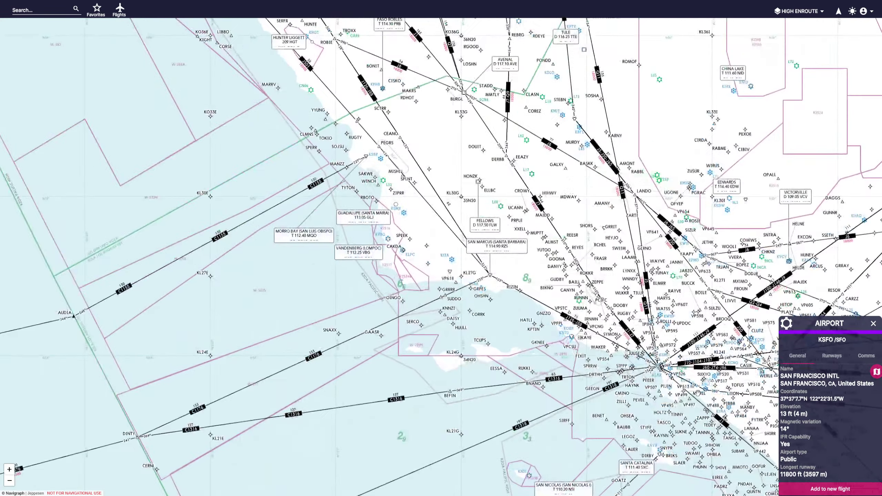
{"action": "scroll", "coordinate": [628, 361], "scroll_direction": "up", "scroll_amount": 3}
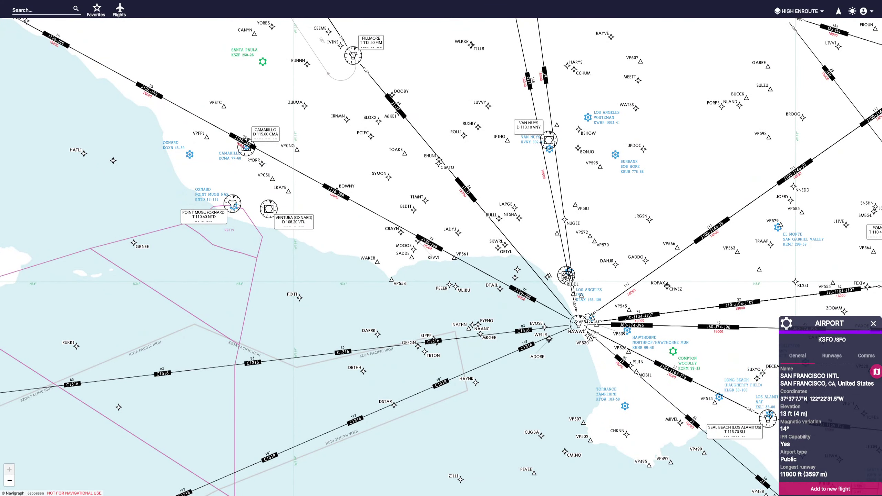
{"action": "scroll", "coordinate": [576, 323], "scroll_direction": "down", "scroll_amount": 5}
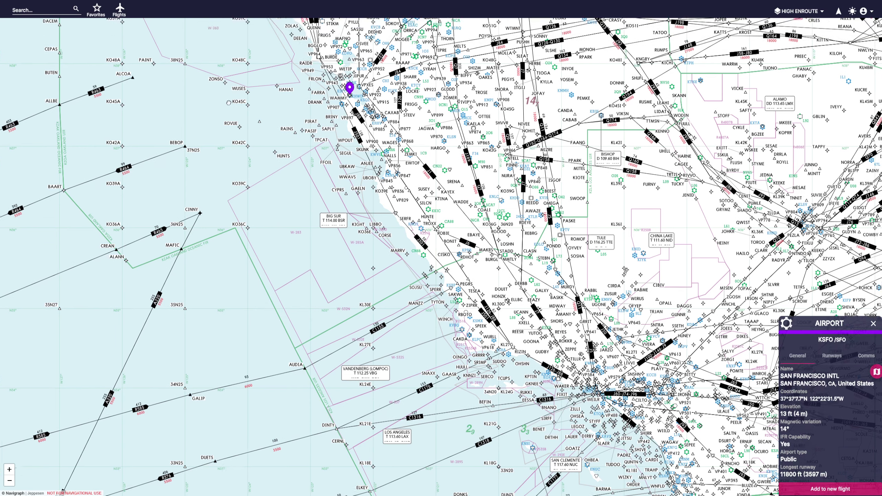
{"action": "left_click_drag", "start_coordinate": [230, 79], "coordinate": [230, 107]}
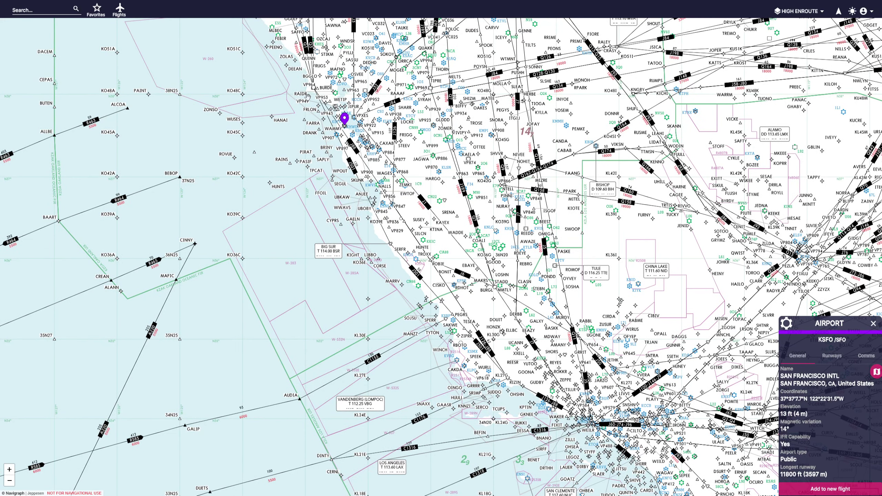
Start creating a new flight by manual input
{"action": "left_click", "coordinate": [119, 11]}
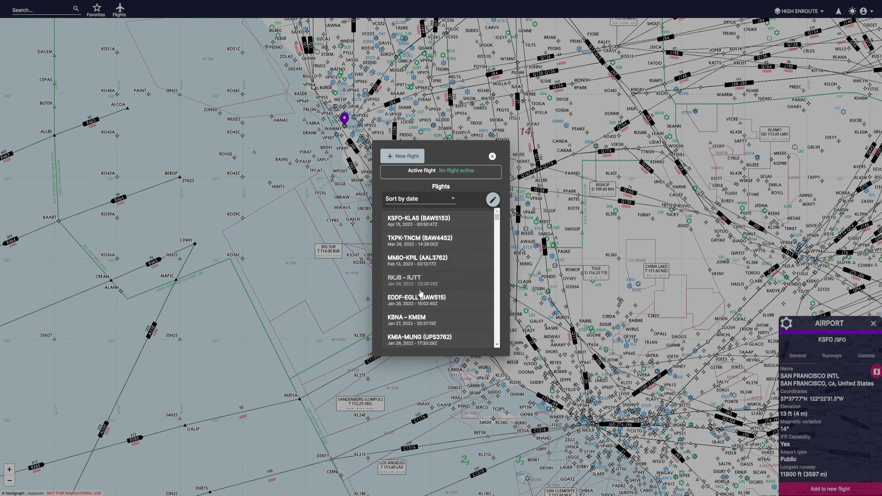
{"action": "left_click", "coordinate": [401, 160]}
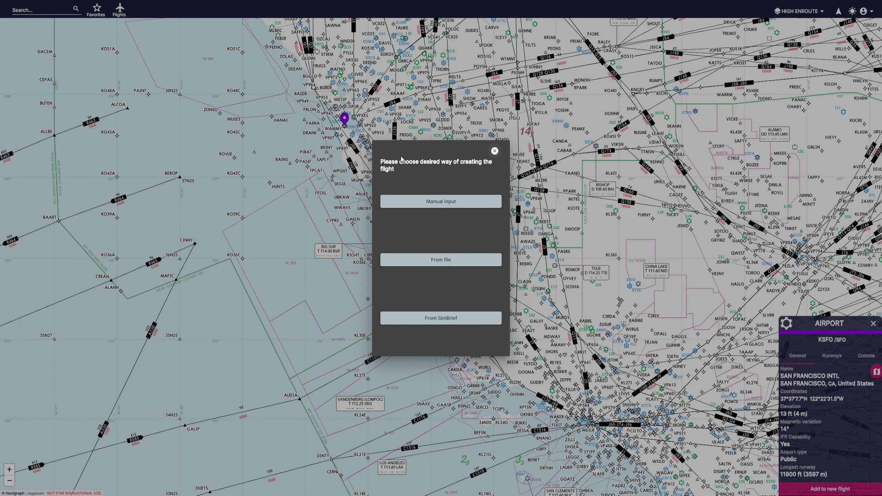
{"action": "left_click", "coordinate": [428, 204]}
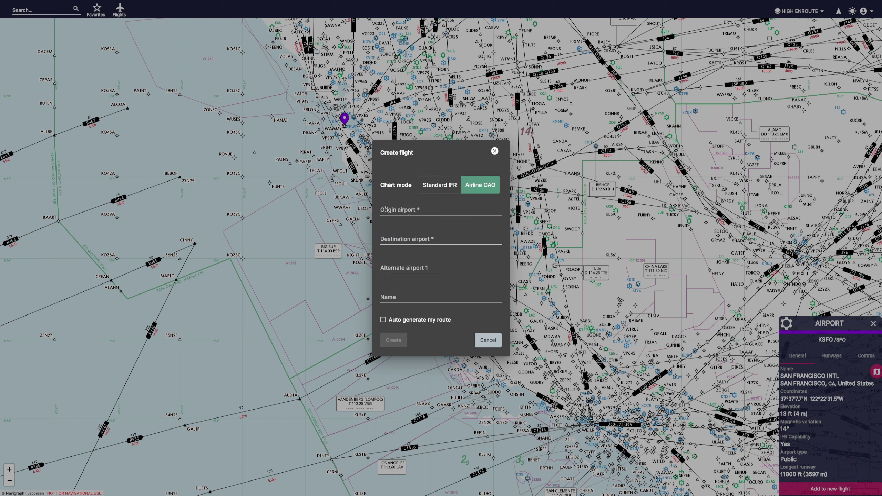
Set the new flight's origin airport to KSFO and its destination airport to KLAX
{"action": "left_click", "coordinate": [413, 213]}
{"action": "type", "text": "ksfo"}
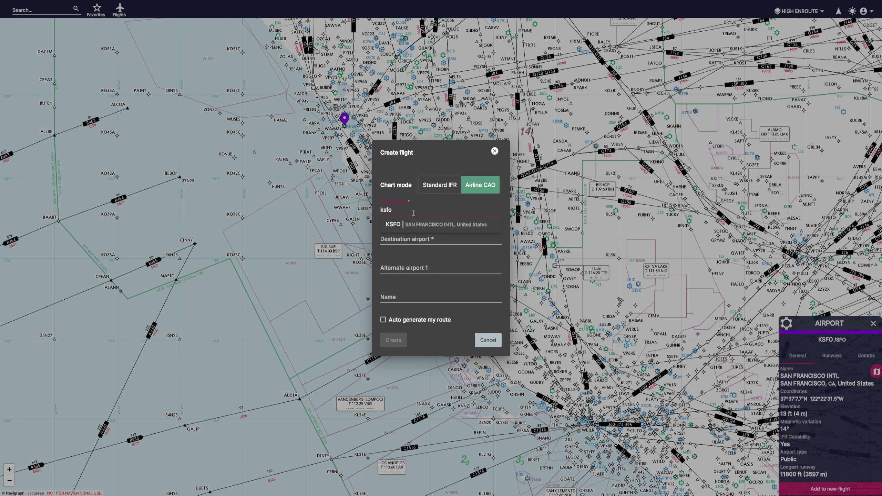
{"action": "left_click", "coordinate": [429, 225]}
{"action": "left_click", "coordinate": [407, 238]}
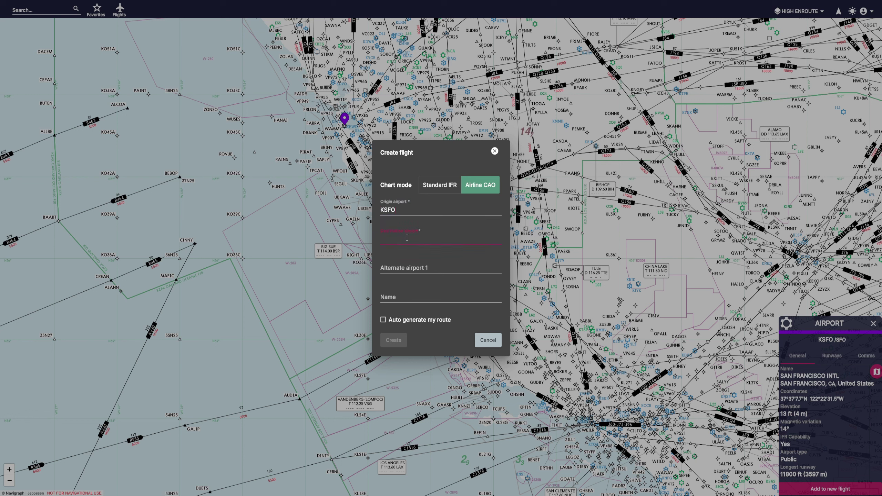
{"action": "type", "text": "klax"}
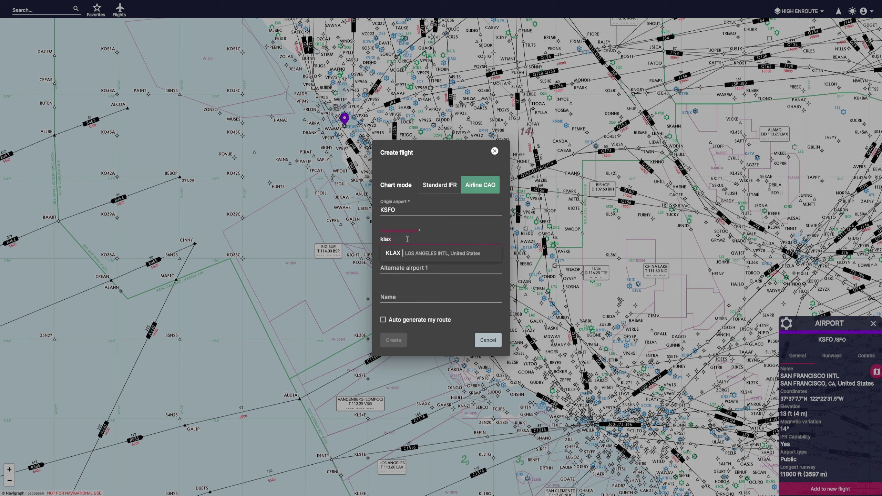
{"action": "left_click", "coordinate": [403, 261]}
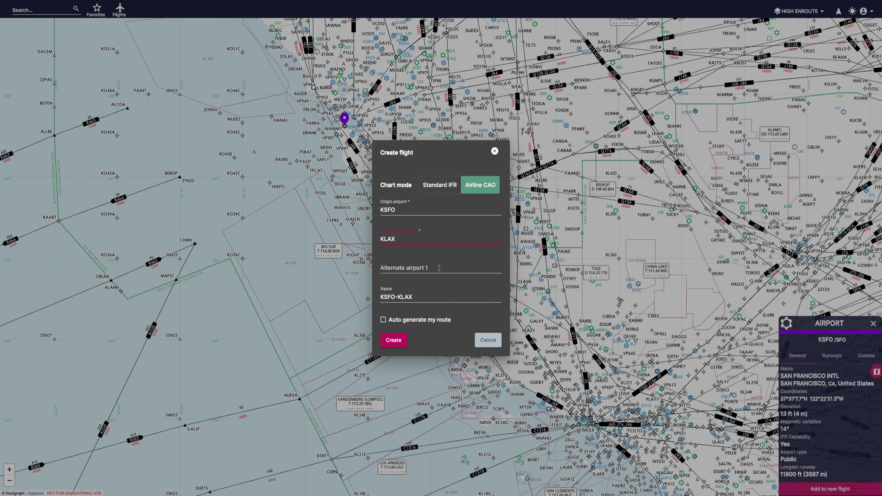
Set the new flight's first alternate airport to KLAS, Las Vegas Reid Intl
{"action": "left_click", "coordinate": [411, 270]}
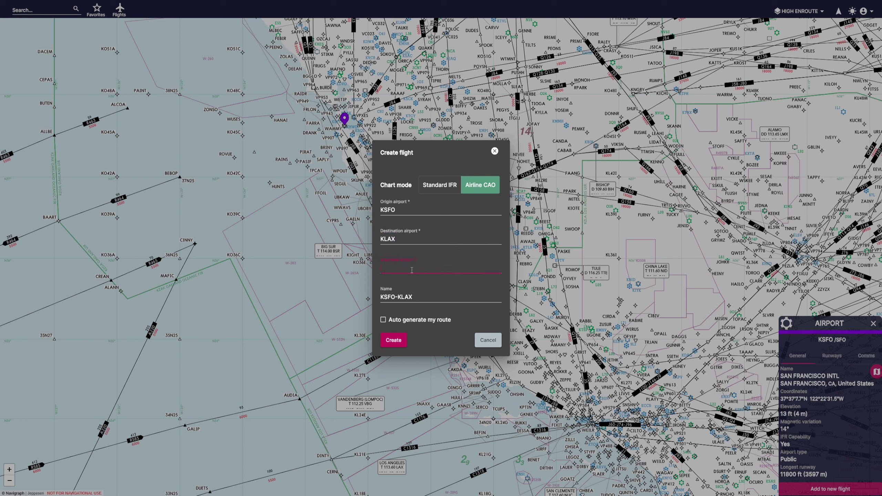
{"action": "type", "text": "klas"}
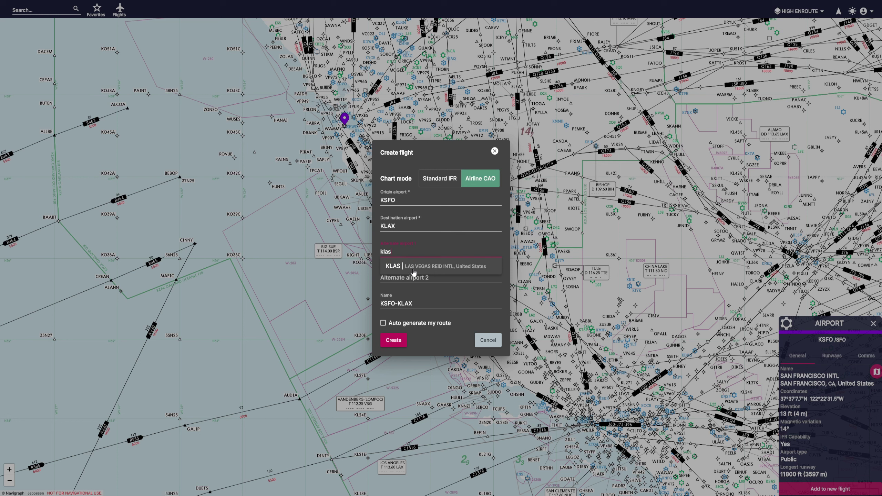
{"action": "left_click", "coordinate": [413, 267]}
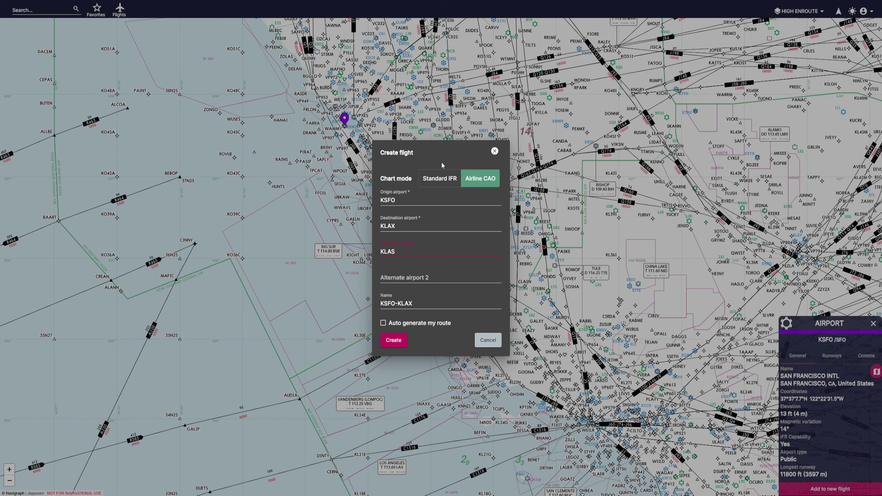
Switch the chart mode between Standard IFR and Airline CAO, leave it on Airline CAO, and create the flight
{"action": "left_click", "coordinate": [439, 178]}
{"action": "left_click", "coordinate": [480, 181]}
{"action": "left_click", "coordinate": [444, 183]}
{"action": "left_click", "coordinate": [482, 180]}
{"action": "left_click", "coordinate": [441, 183]}
{"action": "left_click", "coordinate": [482, 185]}
{"action": "left_click", "coordinate": [448, 181]}
{"action": "left_click", "coordinate": [481, 180]}
{"action": "left_click", "coordinate": [394, 340]}
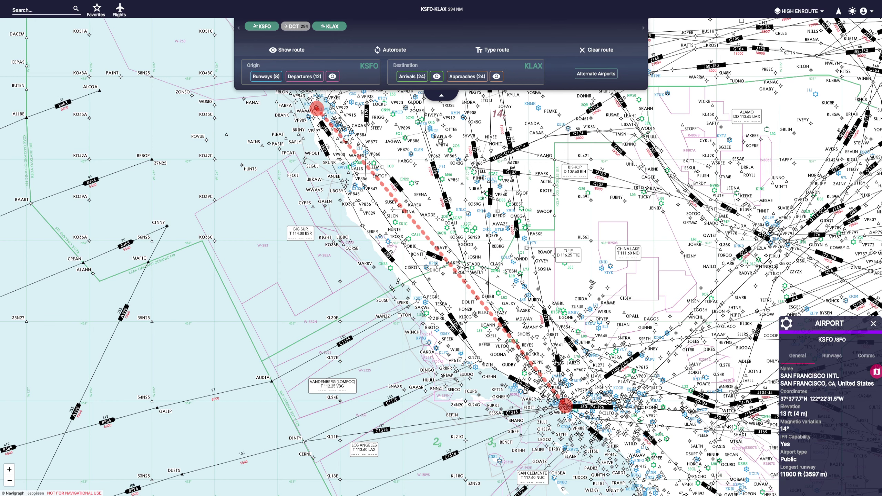
Find the Woodside VOR/DME (OSI) south of San Francisco and add it to the route
{"action": "scroll", "coordinate": [374, 176], "scroll_direction": "up", "scroll_amount": 5}
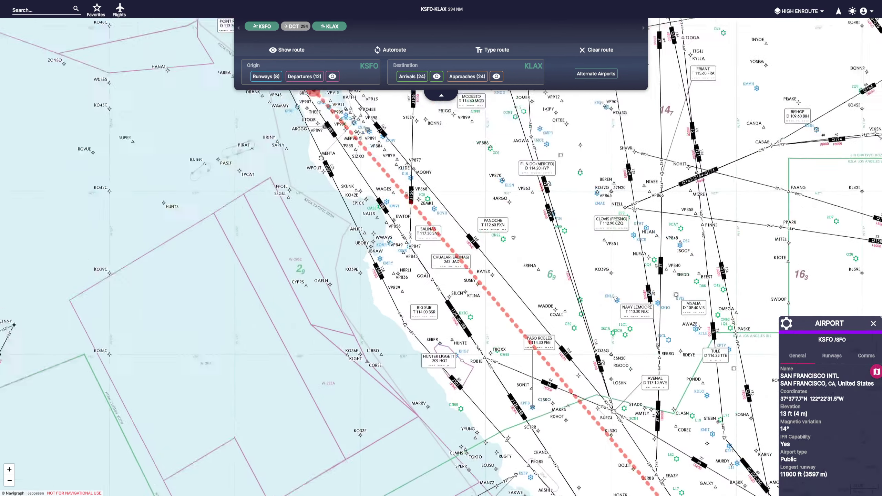
{"action": "scroll", "coordinate": [362, 217], "scroll_direction": "up", "scroll_amount": 2}
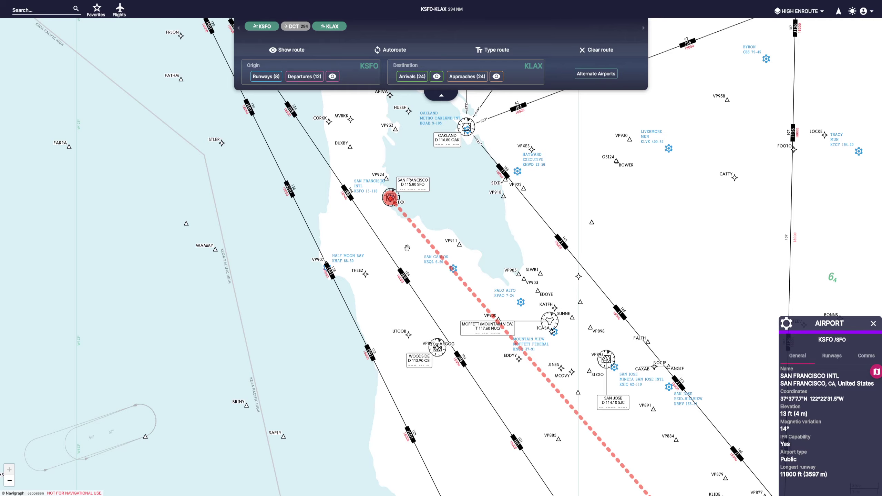
{"action": "left_click_drag", "start_coordinate": [433, 304], "coordinate": [391, 151]}
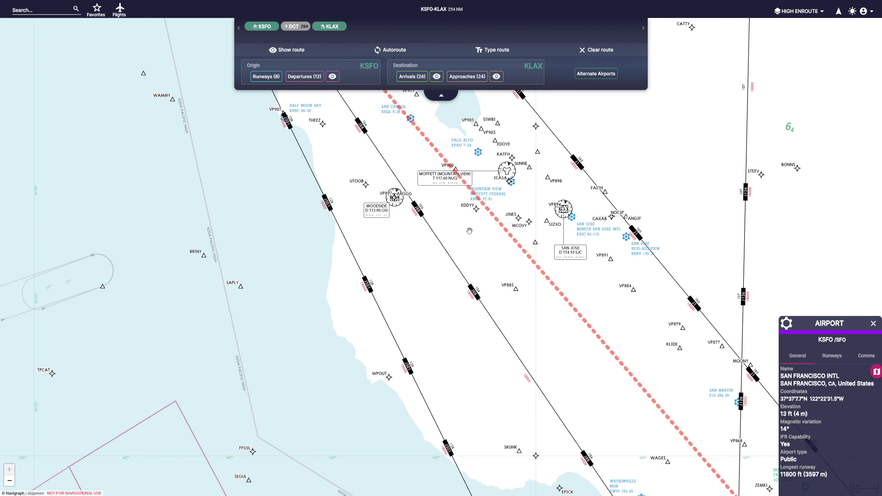
{"action": "scroll", "coordinate": [468, 231], "scroll_direction": "down", "scroll_amount": 2}
{"action": "scroll", "coordinate": [556, 224], "scroll_direction": "up", "scroll_amount": 2}
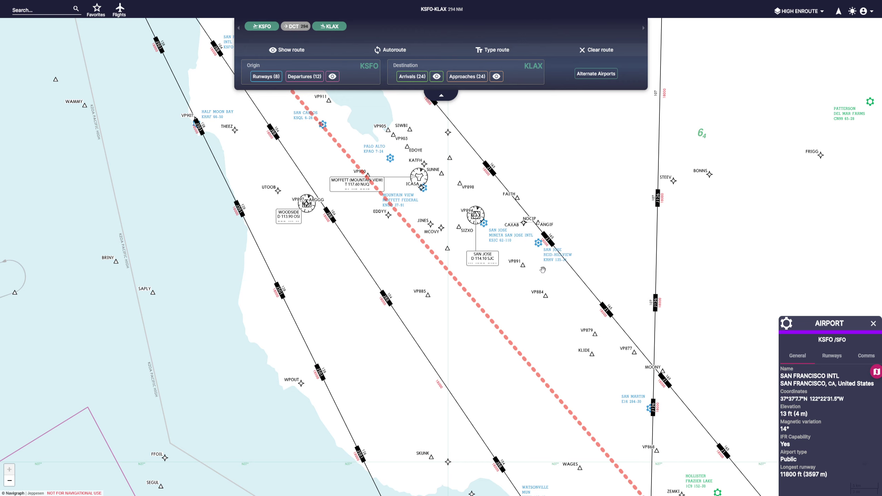
{"action": "scroll", "coordinate": [549, 291], "scroll_direction": "down", "scroll_amount": 2}
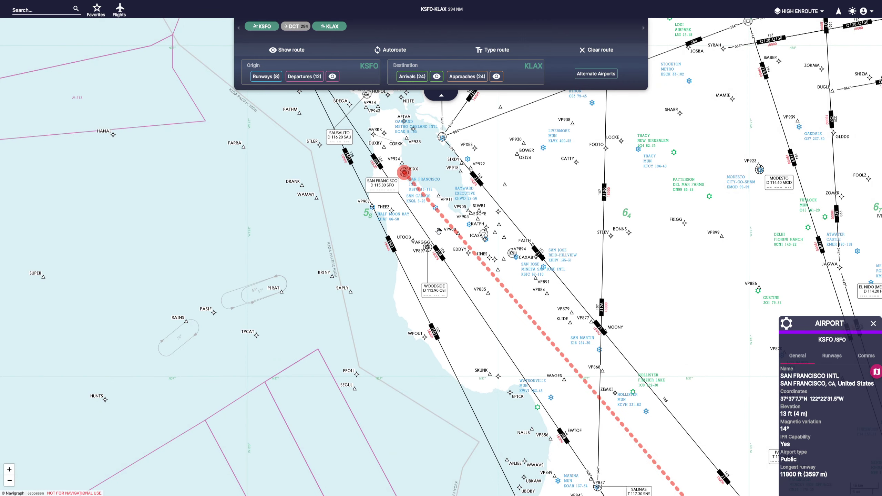
{"action": "scroll", "coordinate": [408, 176], "scroll_direction": "up", "scroll_amount": 2}
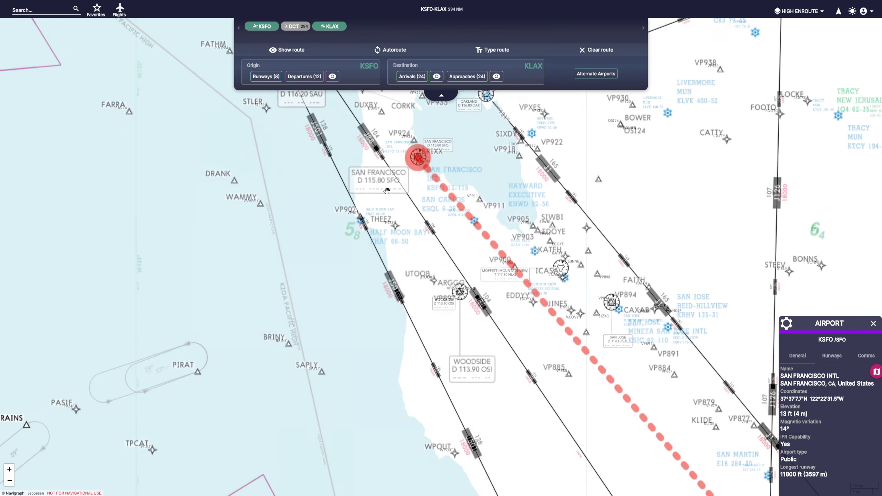
{"action": "left_click_drag", "start_coordinate": [478, 292], "coordinate": [432, 212]}
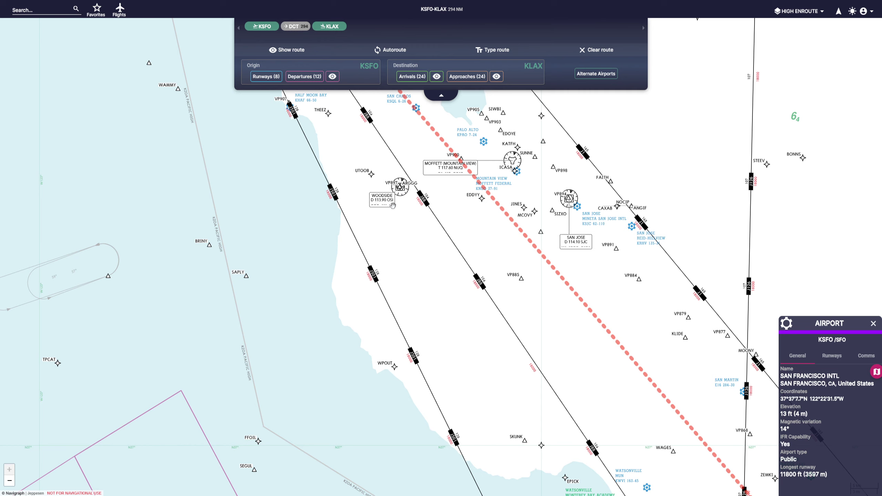
{"action": "left_click", "coordinate": [400, 188]}
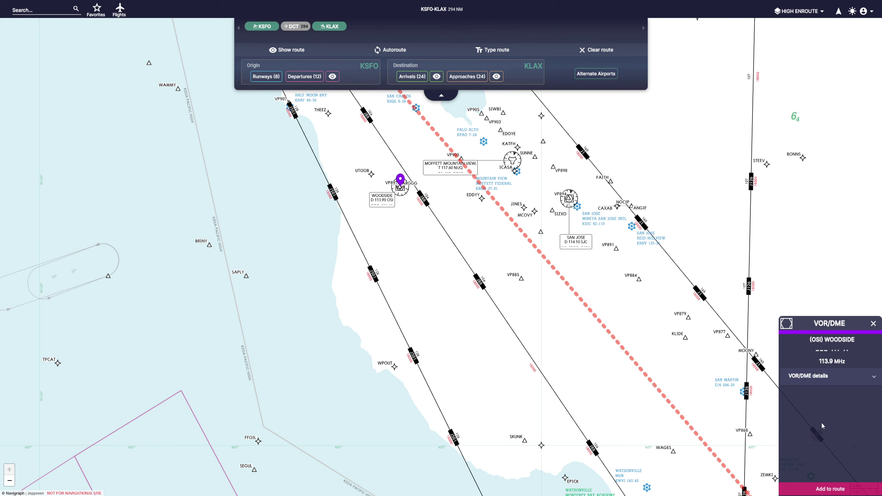
{"action": "left_click", "coordinate": [823, 489]}
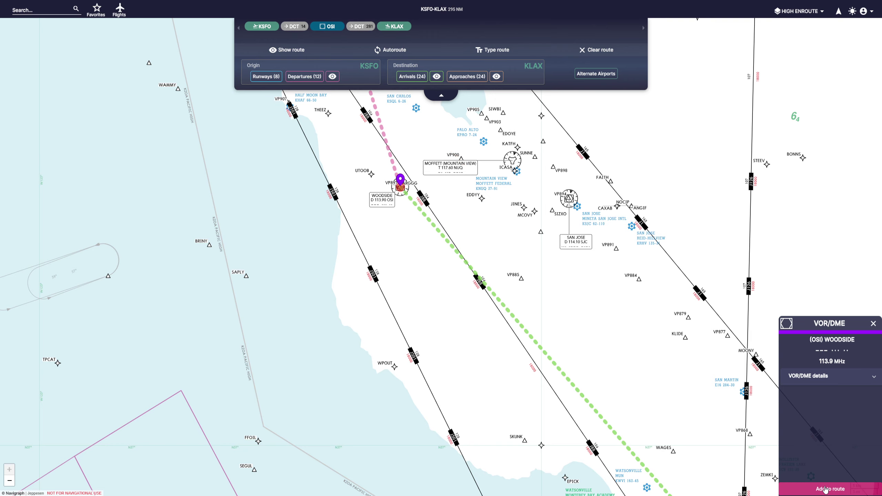
Find the Salinas VORTAC (SNS) southeast of Woodside and insert it in the route after OSI
{"action": "scroll", "coordinate": [529, 250], "scroll_direction": "down", "scroll_amount": 3}
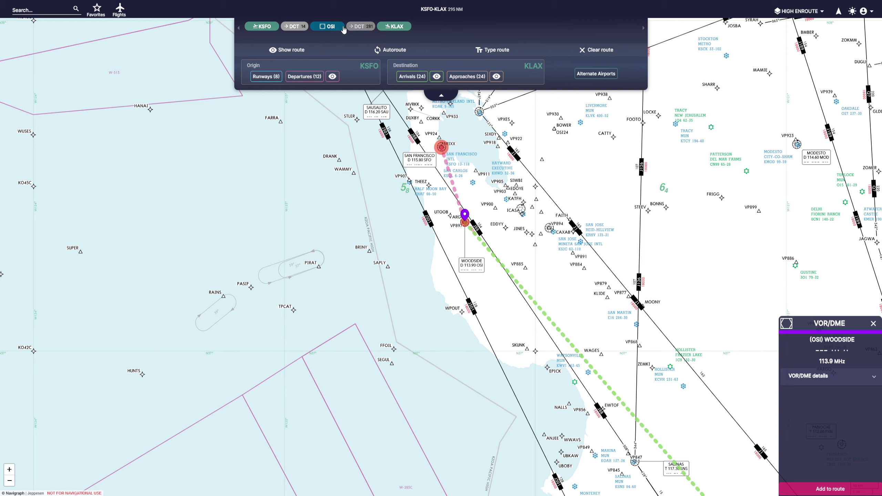
{"action": "scroll", "coordinate": [419, 159], "scroll_direction": "down", "scroll_amount": 5}
{"action": "scroll", "coordinate": [418, 159], "scroll_direction": "up", "scroll_amount": 5}
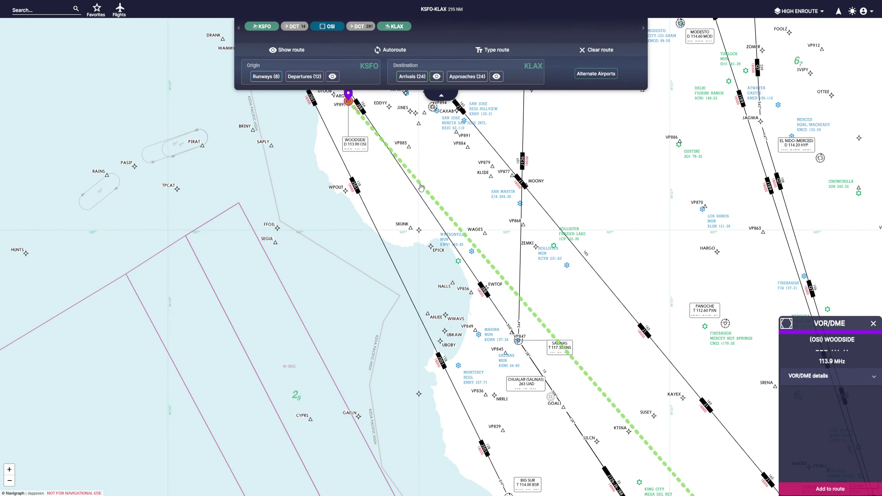
{"action": "scroll", "coordinate": [523, 341], "scroll_direction": "up", "scroll_amount": 1}
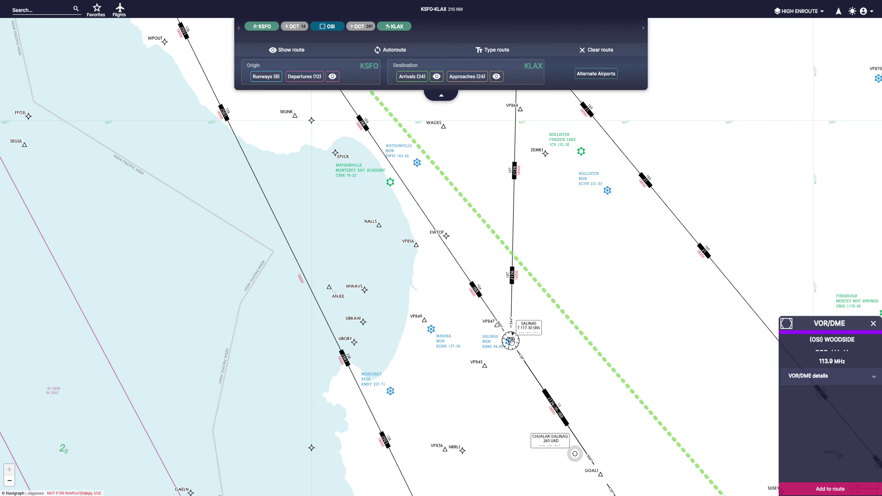
{"action": "left_click", "coordinate": [511, 342]}
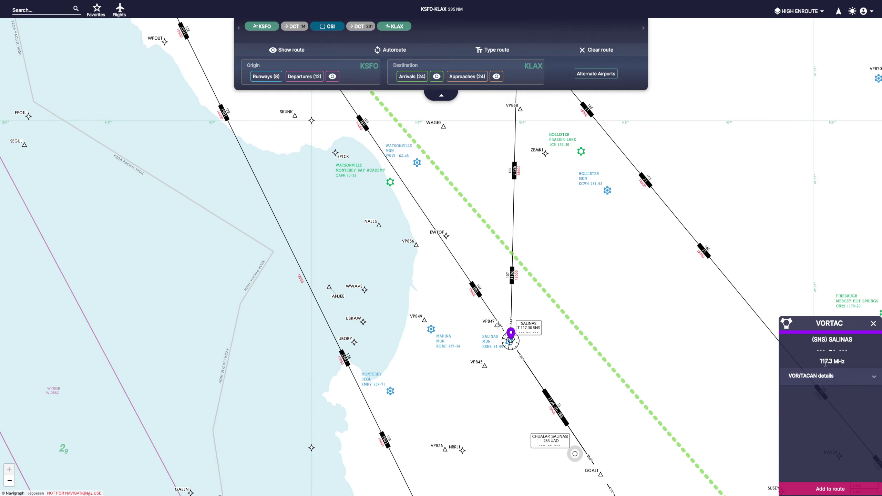
{"action": "left_click", "coordinate": [823, 490]}
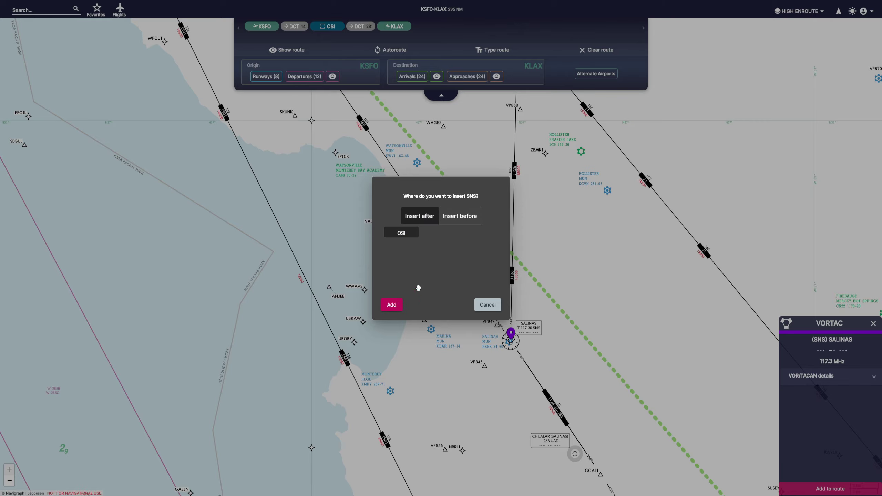
{"action": "left_click", "coordinate": [391, 305]}
Examine the route from KSFO through OSI and SNS toward Los Angeles, and close any waypoint details opened on the way
{"action": "scroll", "coordinate": [405, 290], "scroll_direction": "down", "scroll_amount": 5}
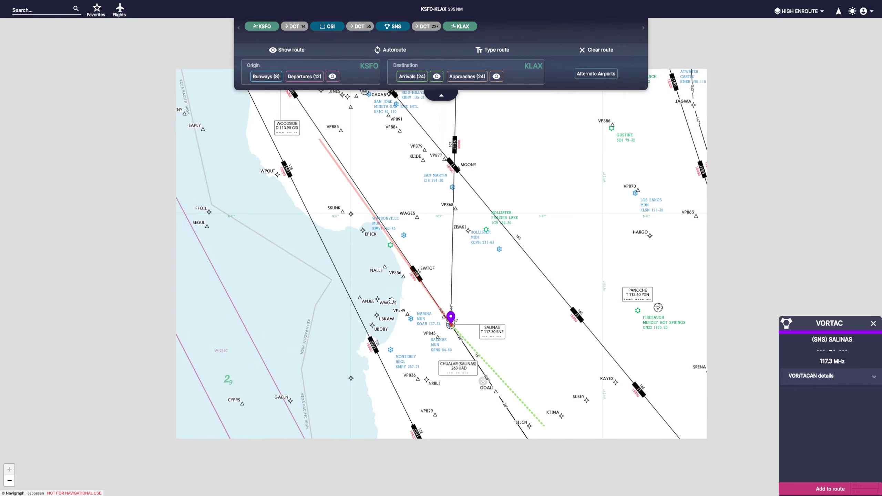
{"action": "scroll", "coordinate": [406, 291], "scroll_direction": "up", "scroll_amount": 5}
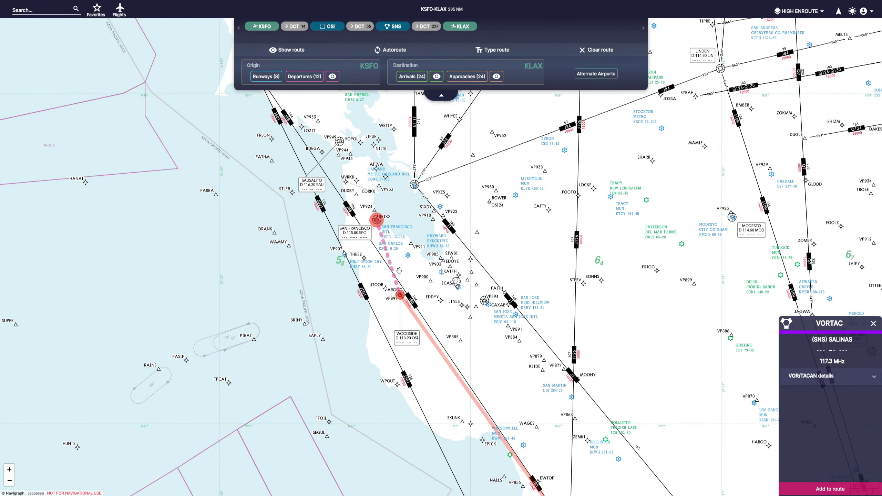
{"action": "left_click_drag", "start_coordinate": [390, 240], "coordinate": [298, 154]}
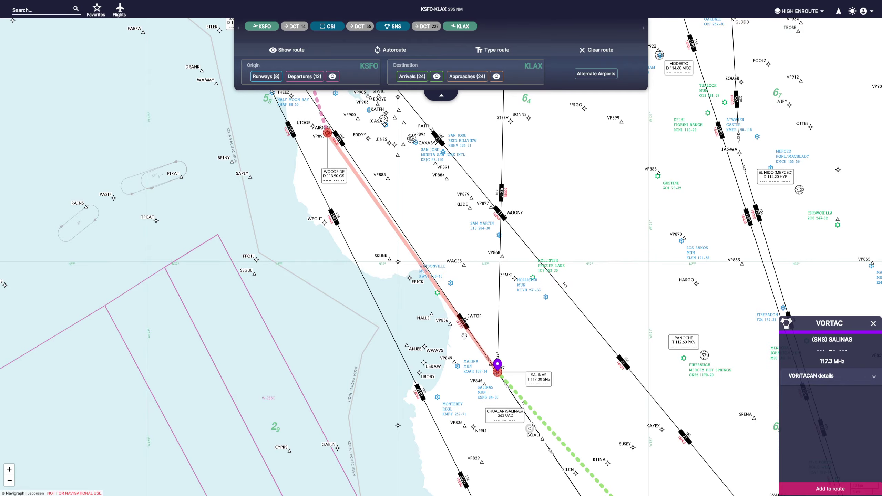
{"action": "scroll", "coordinate": [461, 338], "scroll_direction": "down", "scroll_amount": 2}
{"action": "left_click", "coordinate": [370, 99]}
{"action": "left_click_drag", "start_coordinate": [536, 368], "coordinate": [415, 162]}
{"action": "left_click", "coordinate": [856, 335]}
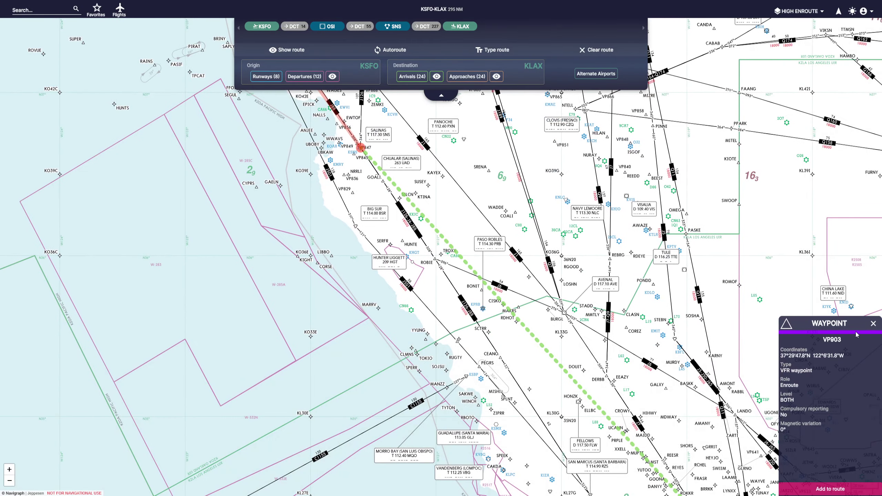
{"action": "left_click", "coordinate": [873, 324]}
Examine the high airway running southeast from Salinas through GOALI, and dismiss the search results opened at that waypoint
{"action": "scroll", "coordinate": [580, 349], "scroll_direction": "down", "scroll_amount": 2}
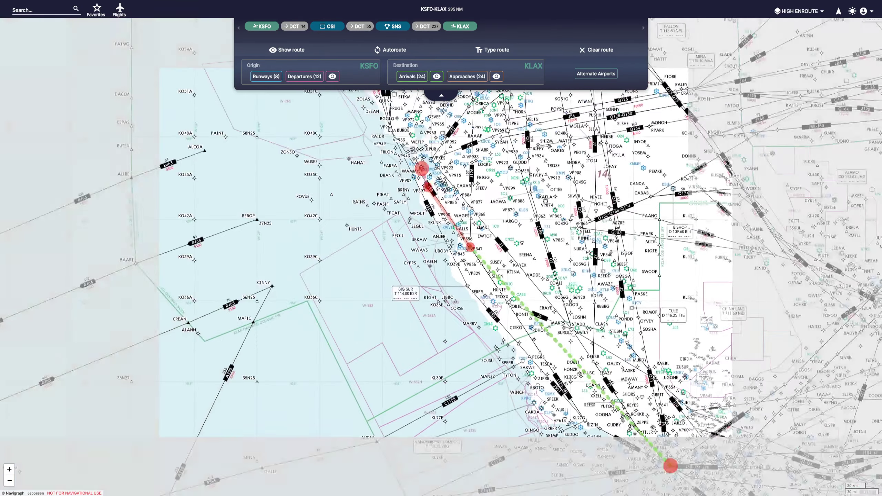
{"action": "scroll", "coordinate": [516, 265], "scroll_direction": "up", "scroll_amount": 2}
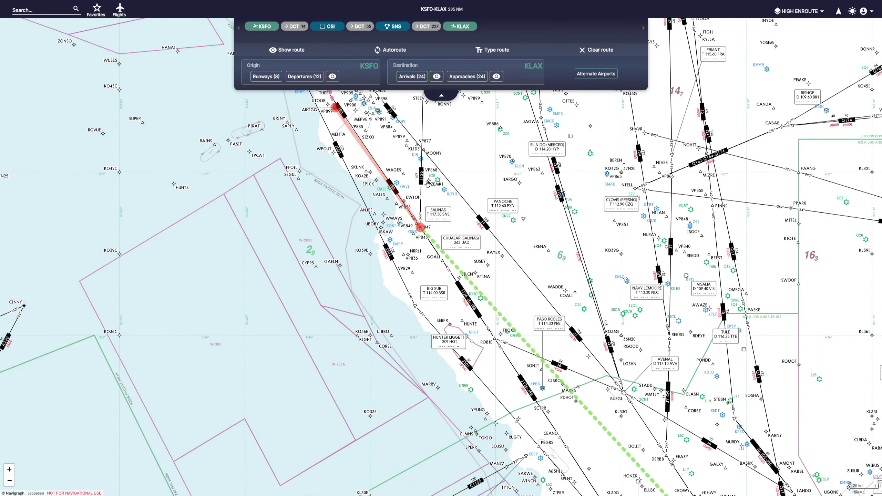
{"action": "left_click_drag", "start_coordinate": [514, 291], "coordinate": [503, 237]}
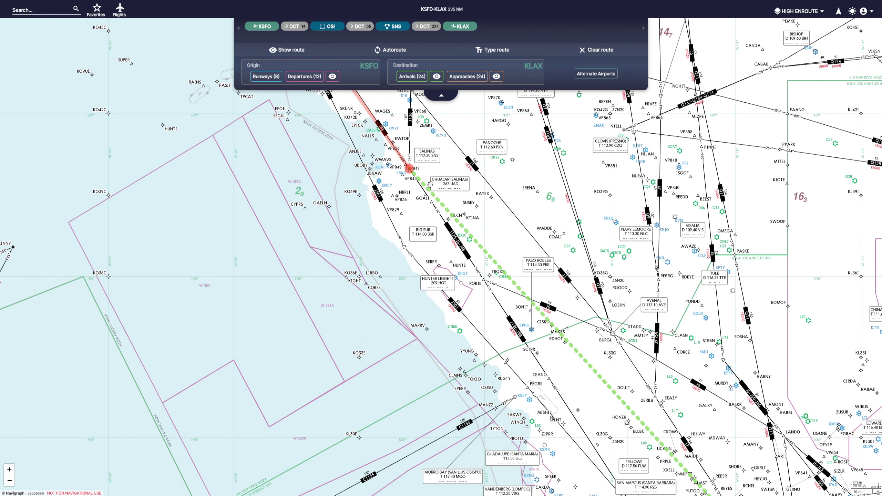
{"action": "scroll", "coordinate": [442, 187], "scroll_direction": "up", "scroll_amount": 4}
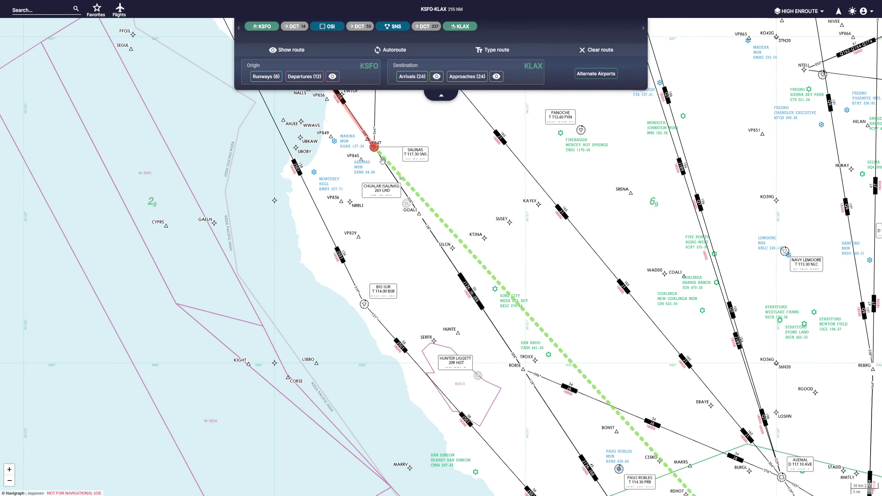
{"action": "scroll", "coordinate": [460, 291], "scroll_direction": "up", "scroll_amount": 4}
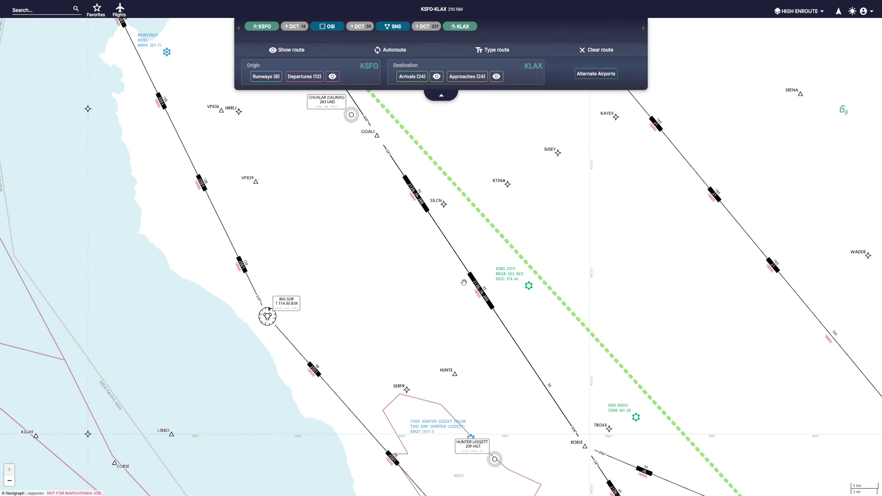
{"action": "scroll", "coordinate": [475, 300], "scroll_direction": "down", "scroll_amount": 4}
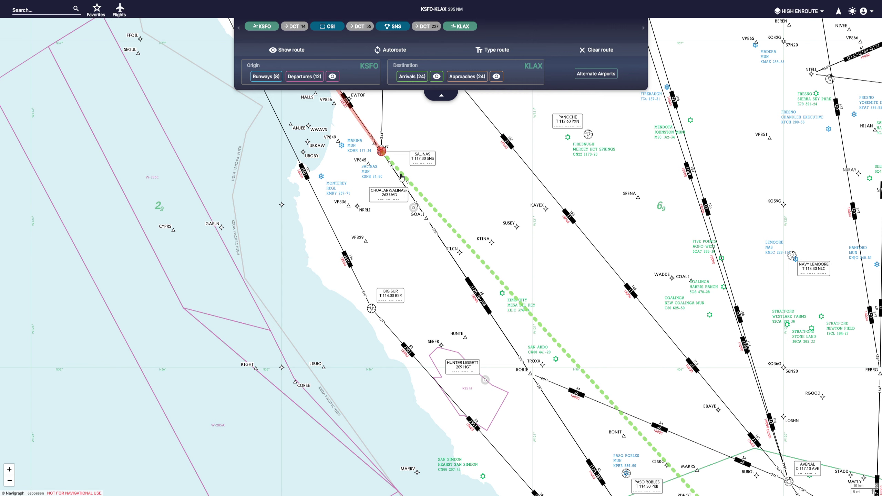
{"action": "scroll", "coordinate": [425, 226], "scroll_direction": "up", "scroll_amount": 3}
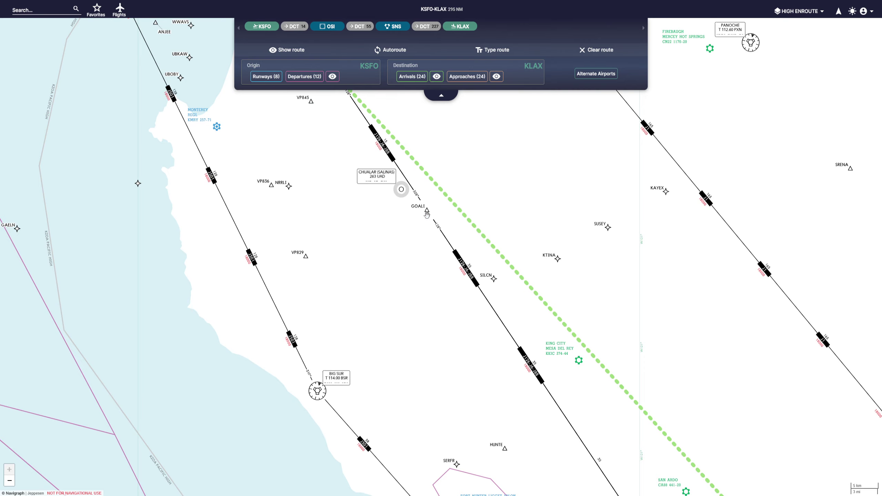
{"action": "scroll", "coordinate": [428, 211], "scroll_direction": "down", "scroll_amount": 3}
{"action": "left_click", "coordinate": [427, 218]}
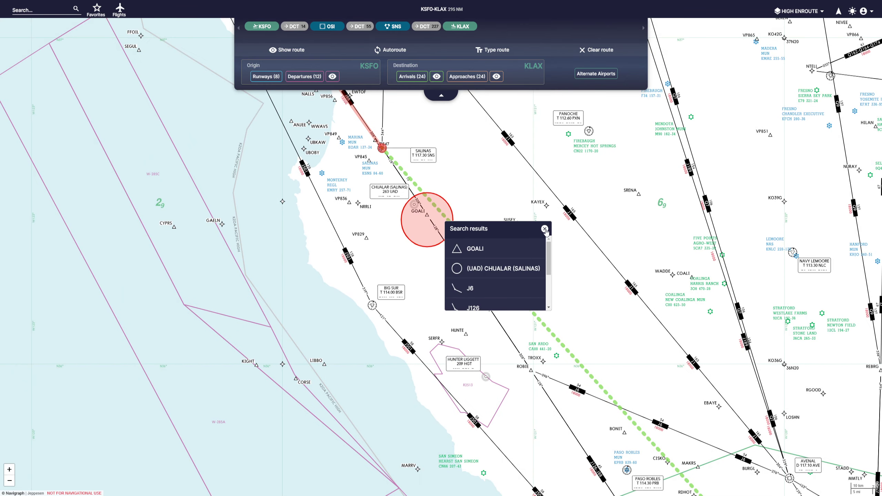
{"action": "left_click", "coordinate": [543, 229]}
Trace the J126 airway southeast from ROBIE to San Marcos (RZS) and onward toward Los Angeles
{"action": "left_click_drag", "start_coordinate": [576, 310], "coordinate": [500, 186]}
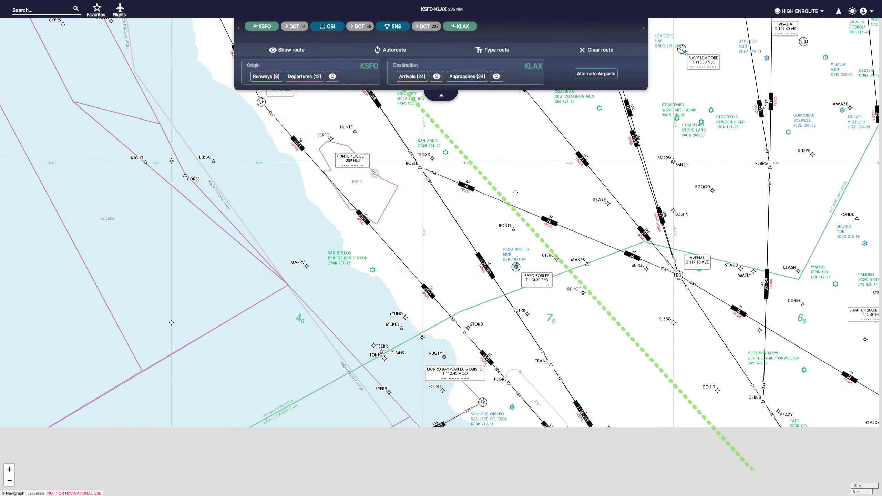
{"action": "scroll", "coordinate": [521, 216], "scroll_direction": "down", "scroll_amount": 5}
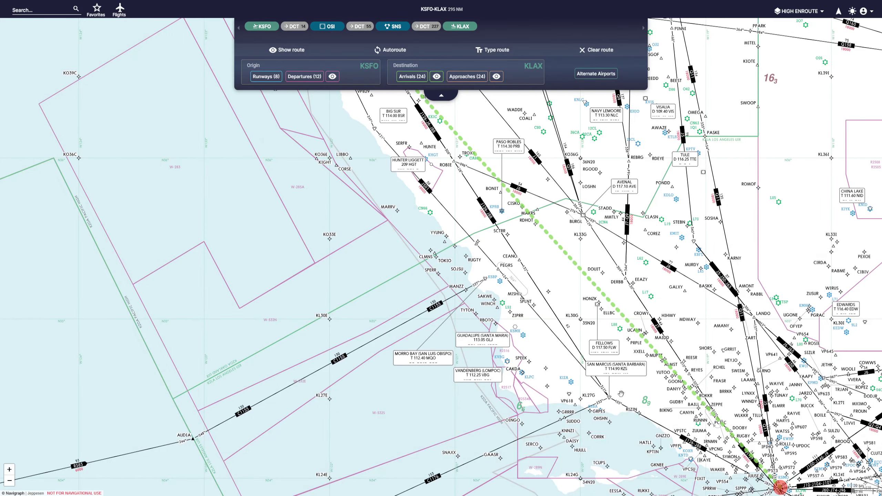
{"action": "scroll", "coordinate": [622, 404], "scroll_direction": "up", "scroll_amount": 8}
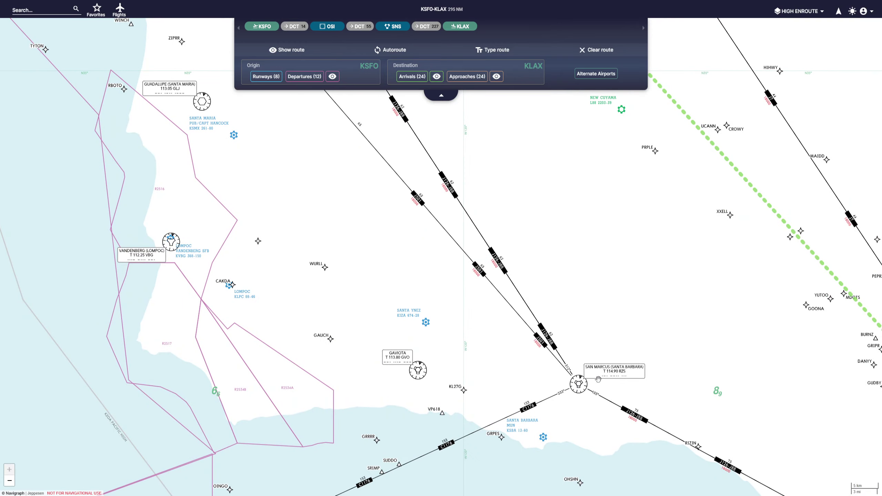
{"action": "scroll", "coordinate": [575, 383], "scroll_direction": "down", "scroll_amount": 8}
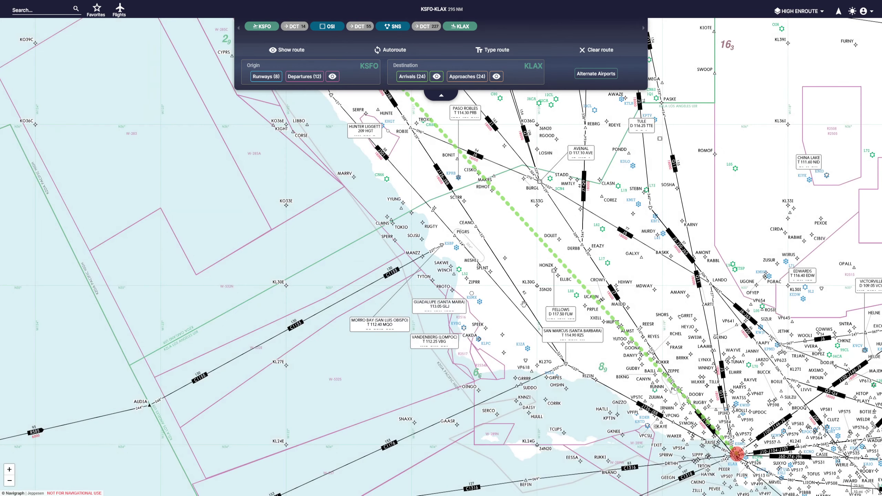
{"action": "scroll", "coordinate": [575, 368], "scroll_direction": "up", "scroll_amount": 4}
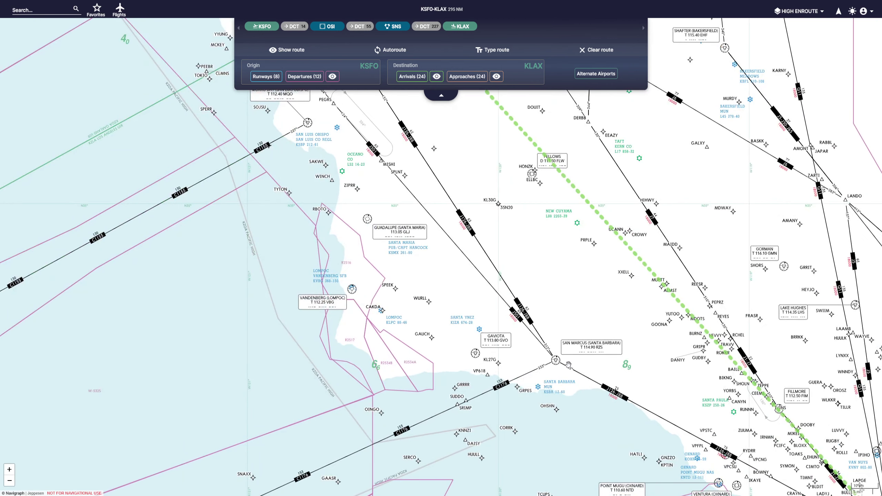
{"action": "left_click_drag", "start_coordinate": [569, 365], "coordinate": [516, 296]}
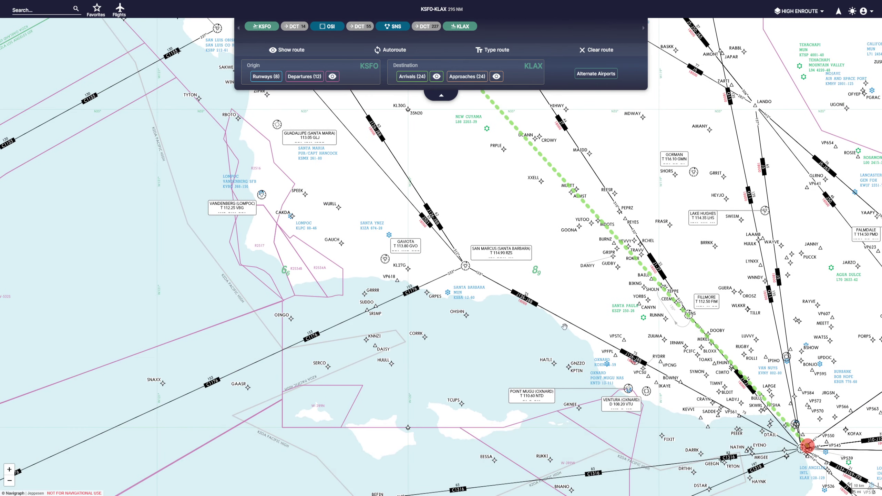
{"action": "scroll", "coordinate": [467, 247], "scroll_direction": "up", "scroll_amount": 4}
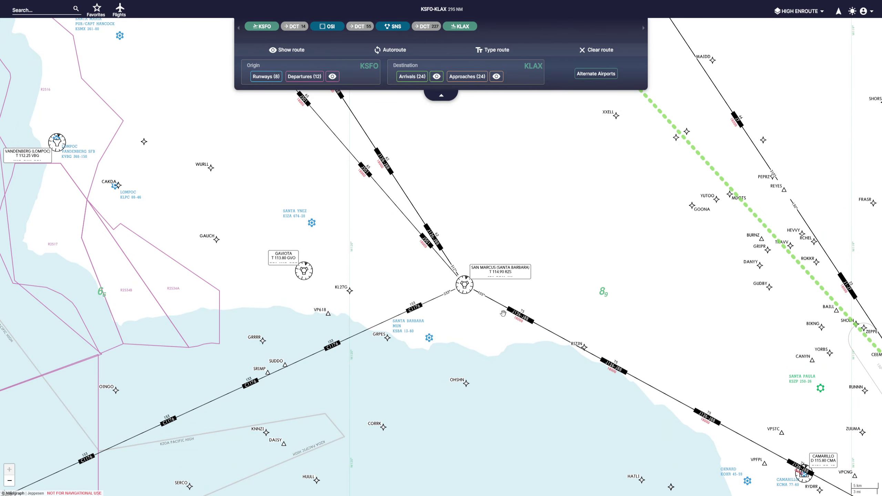
{"action": "scroll", "coordinate": [502, 313], "scroll_direction": "down", "scroll_amount": 4}
Find the Los Angeles VORTAC (LAX) beside KLAX and insert it in the route after SNS
{"action": "left_click_drag", "start_coordinate": [807, 466], "coordinate": [698, 346]}
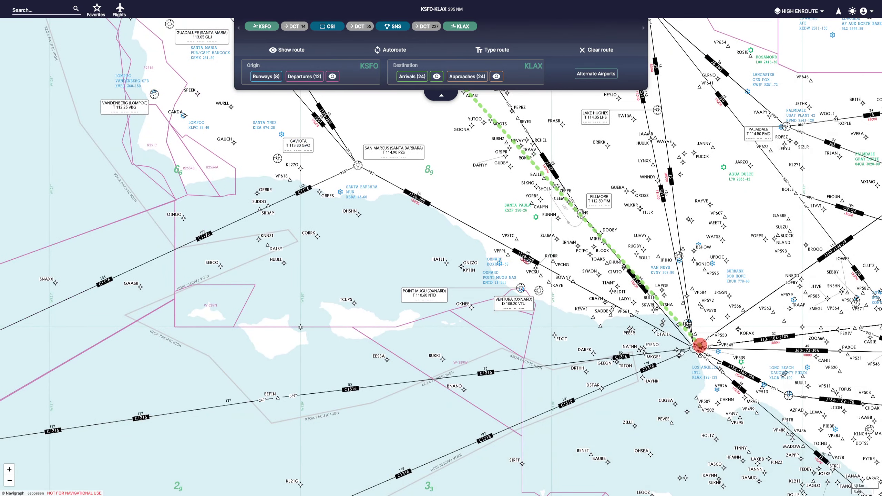
{"action": "scroll", "coordinate": [681, 351], "scroll_direction": "up", "scroll_amount": 4}
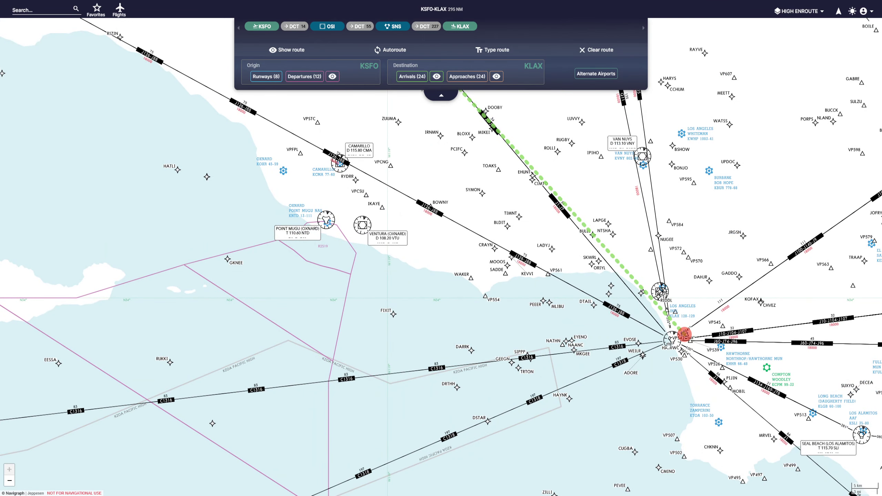
{"action": "left_click", "coordinate": [672, 341]}
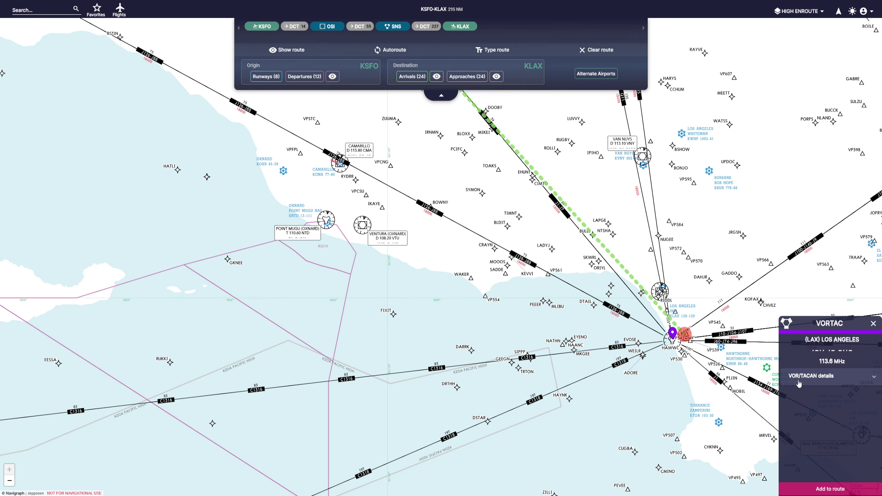
{"action": "left_click", "coordinate": [828, 489]}
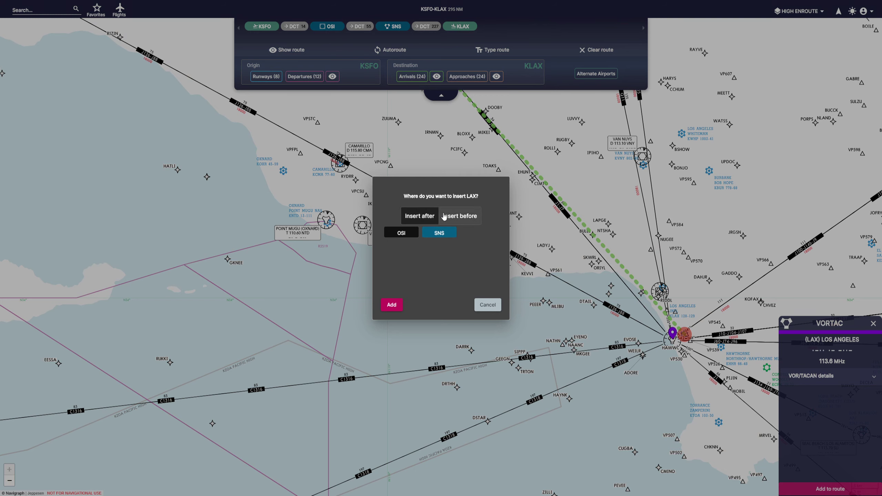
{"action": "left_click", "coordinate": [448, 235]}
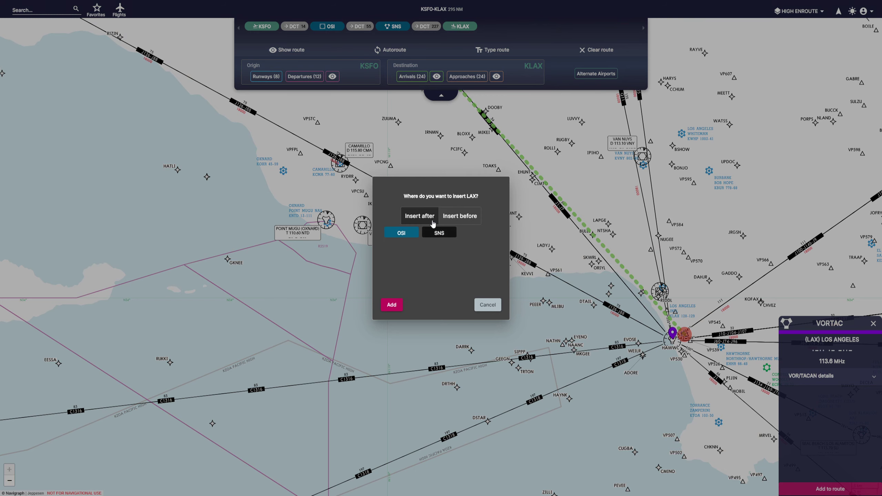
{"action": "left_click", "coordinate": [393, 303]}
Compare the direct leg from SNS to LAX with the J126 airway running through San Marcos
{"action": "scroll", "coordinate": [394, 302], "scroll_direction": "down", "scroll_amount": 5}
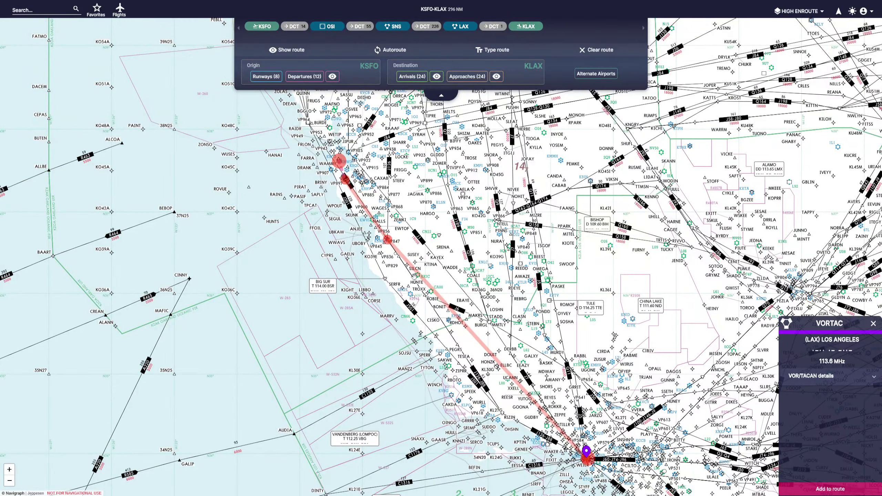
{"action": "scroll", "coordinate": [413, 274], "scroll_direction": "up", "scroll_amount": 3}
{"action": "left_click_drag", "start_coordinate": [523, 386], "coordinate": [429, 273]}
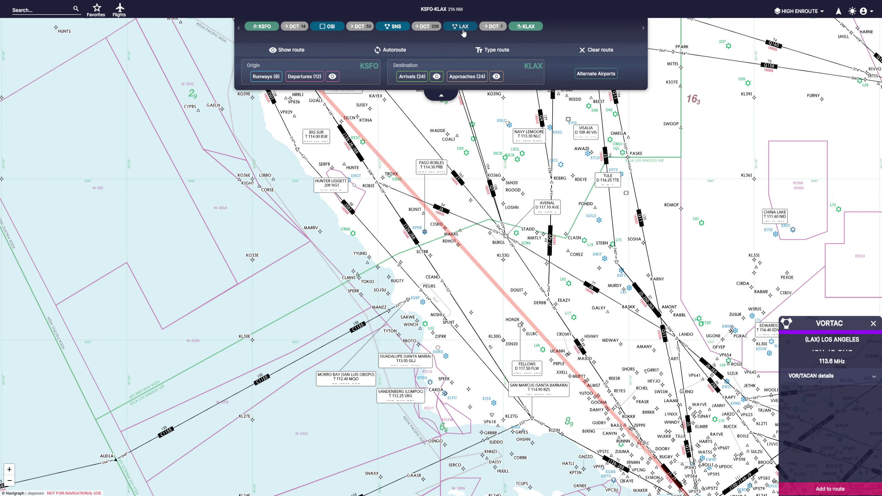
{"action": "scroll", "coordinate": [368, 150], "scroll_direction": "up", "scroll_amount": 2}
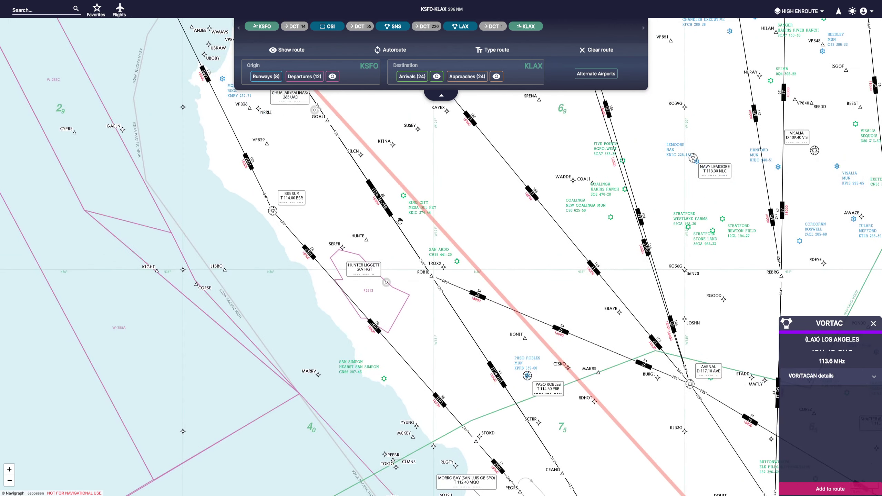
{"action": "left_click_drag", "start_coordinate": [461, 325], "coordinate": [542, 389]}
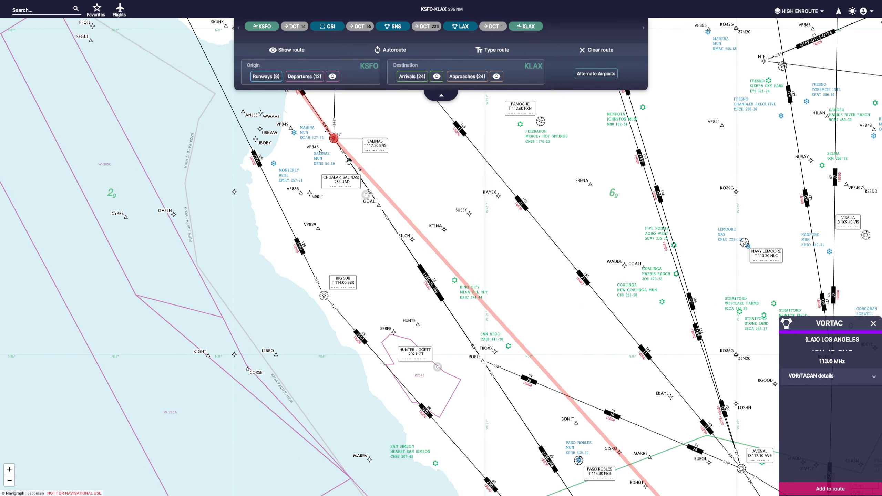
{"action": "left_click_drag", "start_coordinate": [423, 278], "coordinate": [389, 293]}
{"action": "left_click_drag", "start_coordinate": [583, 401], "coordinate": [495, 325]}
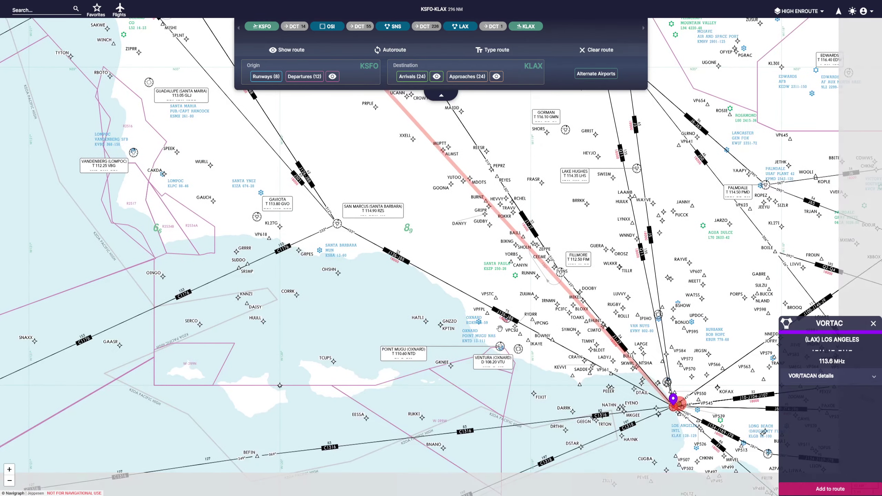
{"action": "left_click_drag", "start_coordinate": [408, 208], "coordinate": [562, 375]}
{"action": "scroll", "coordinate": [485, 232], "scroll_direction": "down", "scroll_amount": 3}
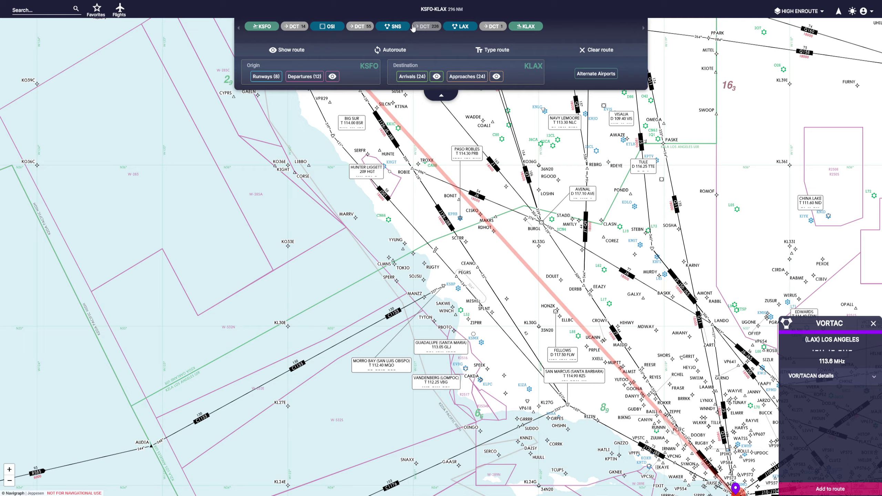
Edit the route text to replace DCT between SNS and LAX with J126, and save the route
{"action": "left_click", "coordinate": [493, 54]}
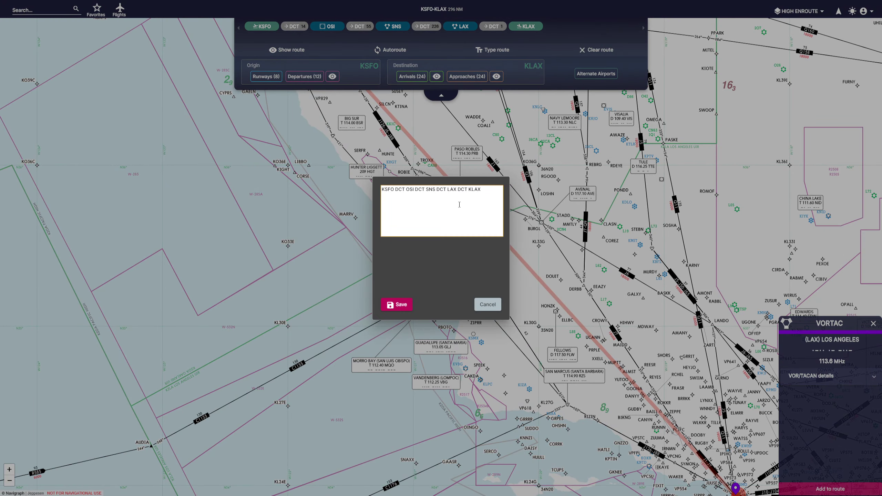
{"action": "left_click_drag", "start_coordinate": [386, 192], "coordinate": [481, 190]}
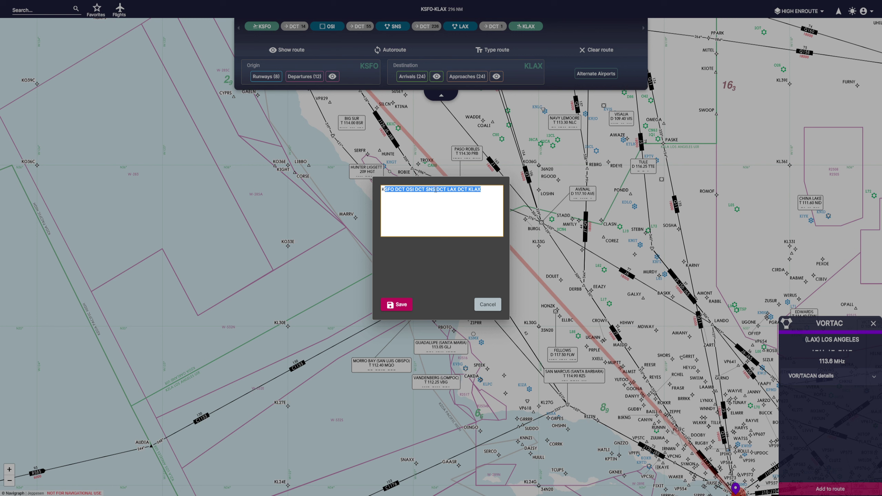
{"action": "left_click", "coordinate": [432, 191]}
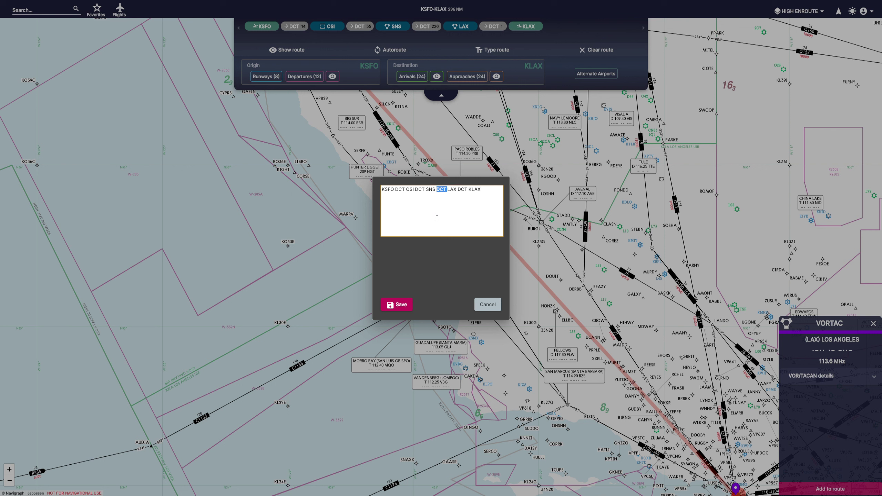
{"action": "type", "text": "J126"}
{"action": "left_click", "coordinate": [399, 304]}
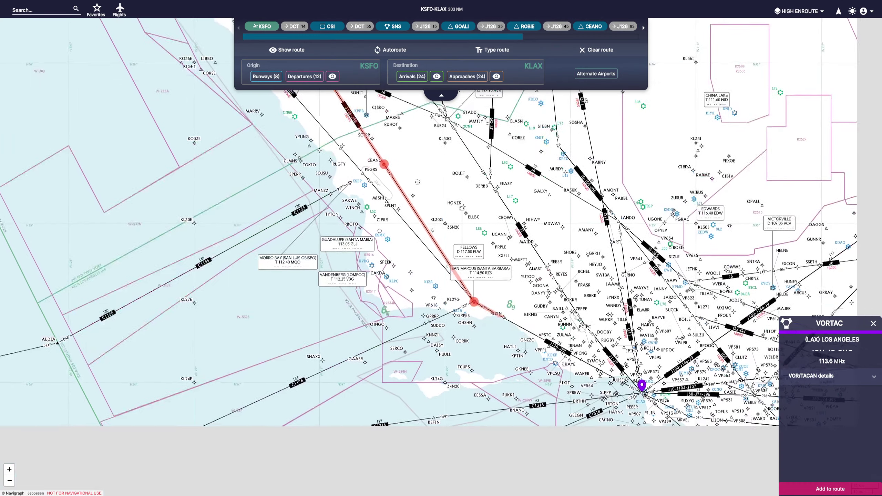
Review the J126 segment from SNS to LAX on the map and its waypoints in the route listing
{"action": "left_click_drag", "start_coordinate": [554, 411], "coordinate": [432, 273]}
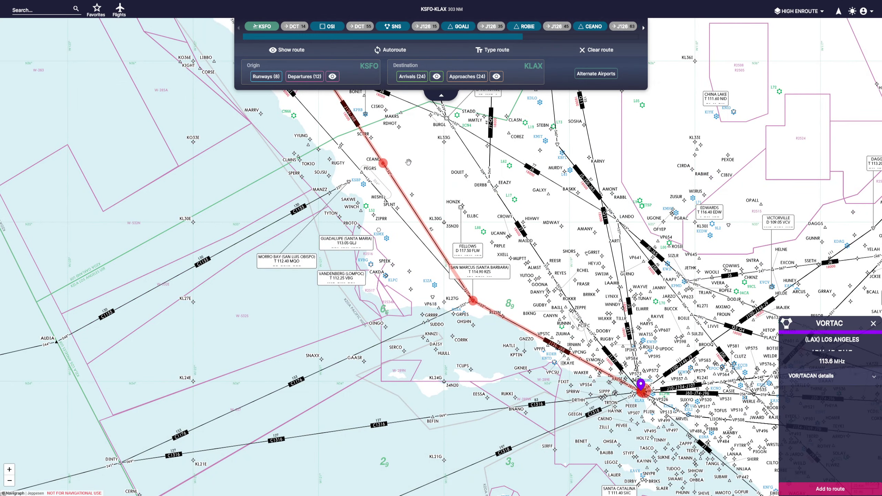
{"action": "scroll", "coordinate": [420, 31], "scroll_direction": "right", "scroll_amount": 2}
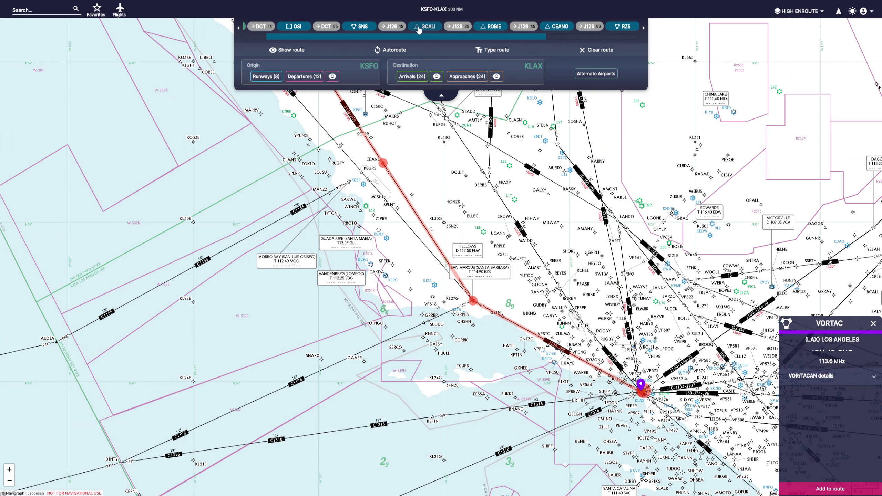
{"action": "scroll", "coordinate": [467, 35], "scroll_direction": "left", "scroll_amount": 2}
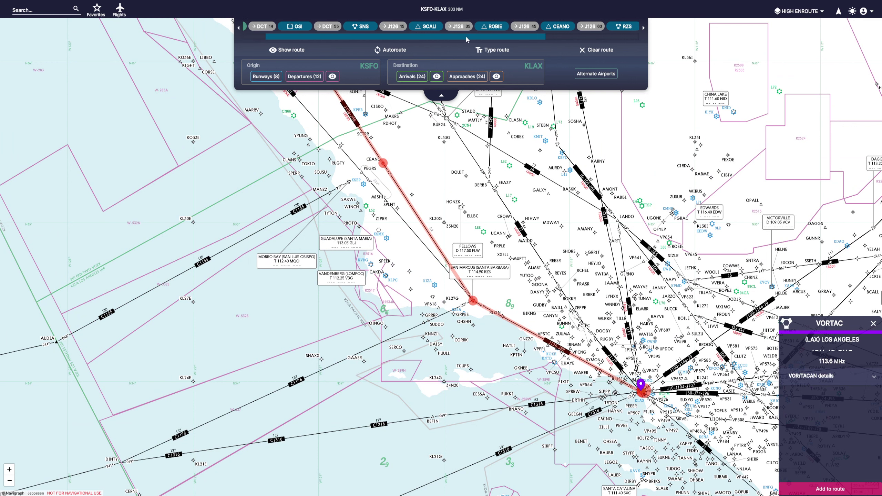
{"action": "scroll", "coordinate": [418, 33], "scroll_direction": "right", "scroll_amount": 1}
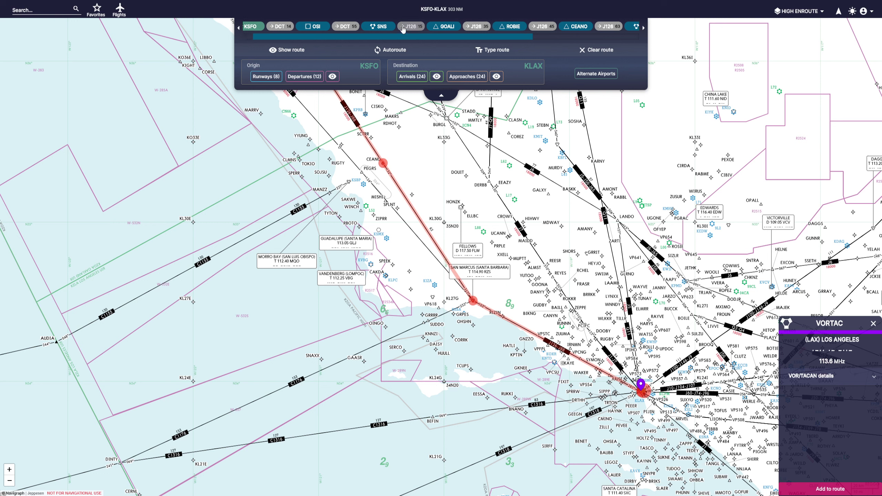
{"action": "scroll", "coordinate": [411, 34], "scroll_direction": "right", "scroll_amount": 4}
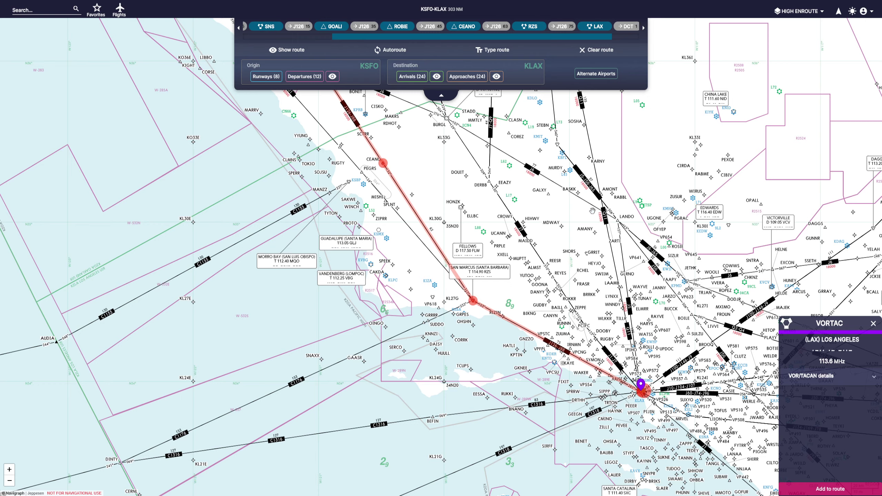
Clear the current KSFO-KLAX route, confirm the clearing, and unload the flight
{"action": "scroll", "coordinate": [510, 229], "scroll_direction": "down", "scroll_amount": 5}
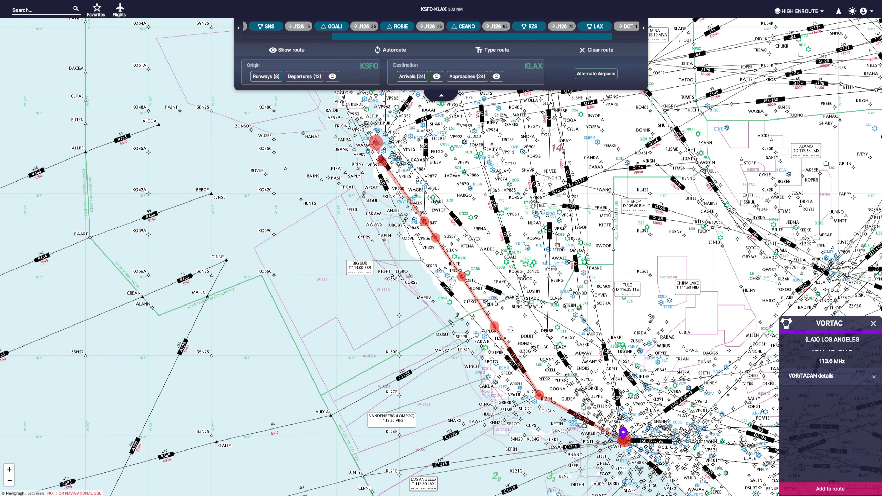
{"action": "left_click", "coordinate": [579, 52]}
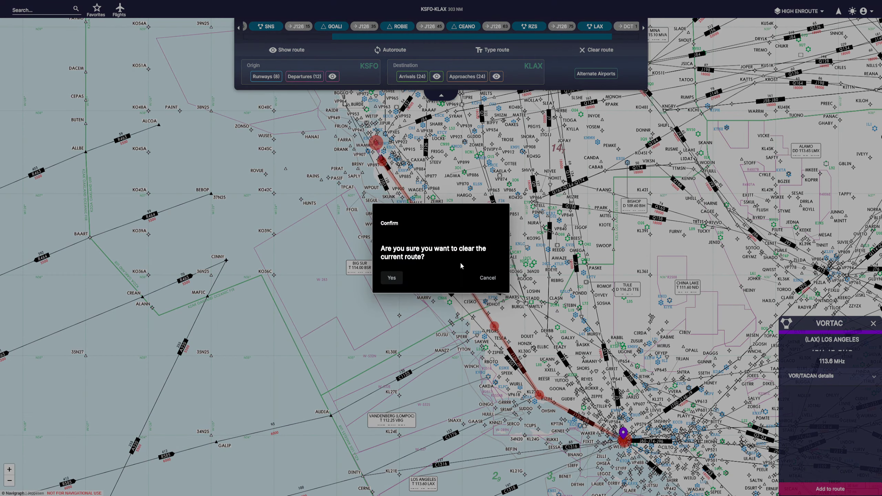
{"action": "left_click", "coordinate": [399, 280]}
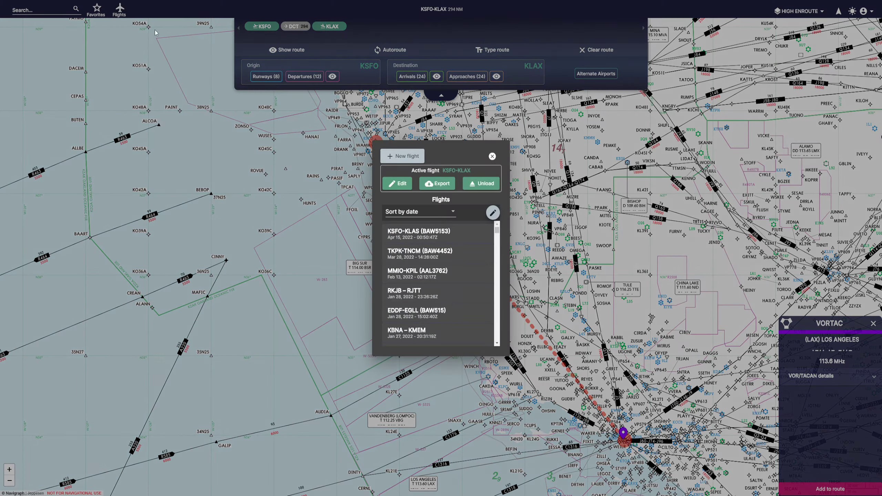
{"action": "left_click", "coordinate": [119, 10]}
{"action": "left_click", "coordinate": [482, 184]}
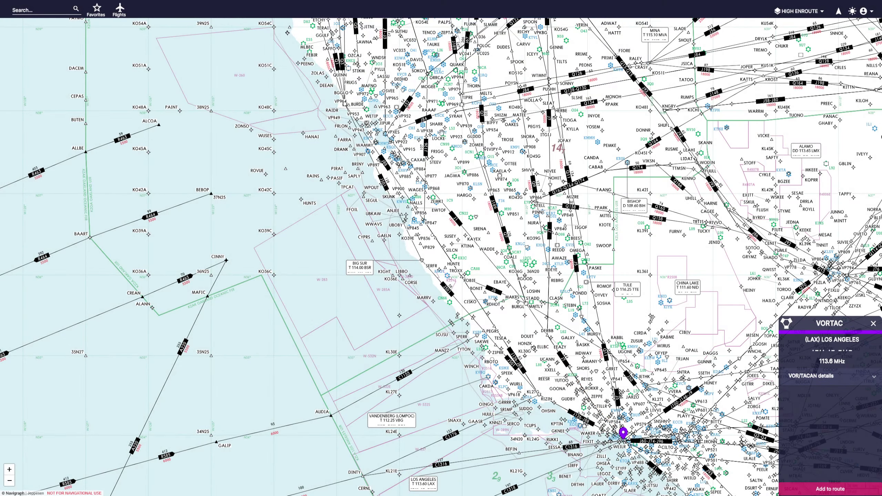
Start a new flight by manual input with origin airport KORD and destination airport KJFK
{"action": "scroll", "coordinate": [441, 133], "scroll_direction": "down", "scroll_amount": 2}
{"action": "left_click", "coordinate": [120, 10]}
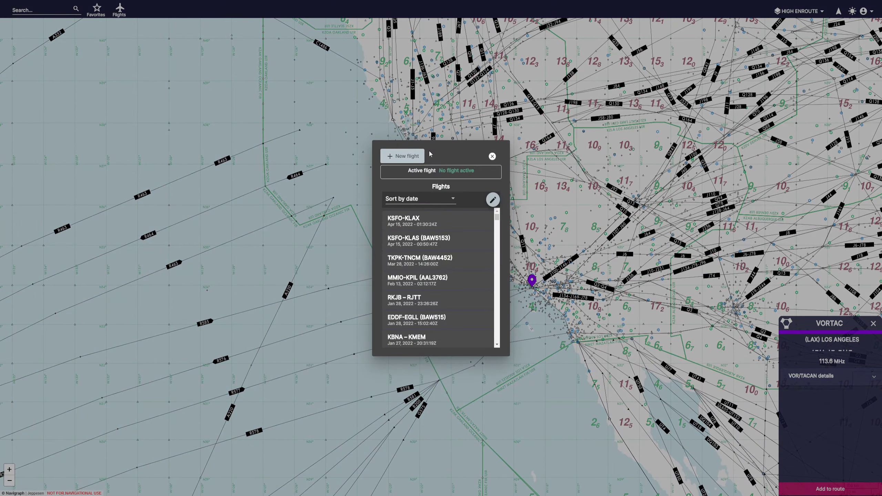
{"action": "left_click", "coordinate": [402, 156]}
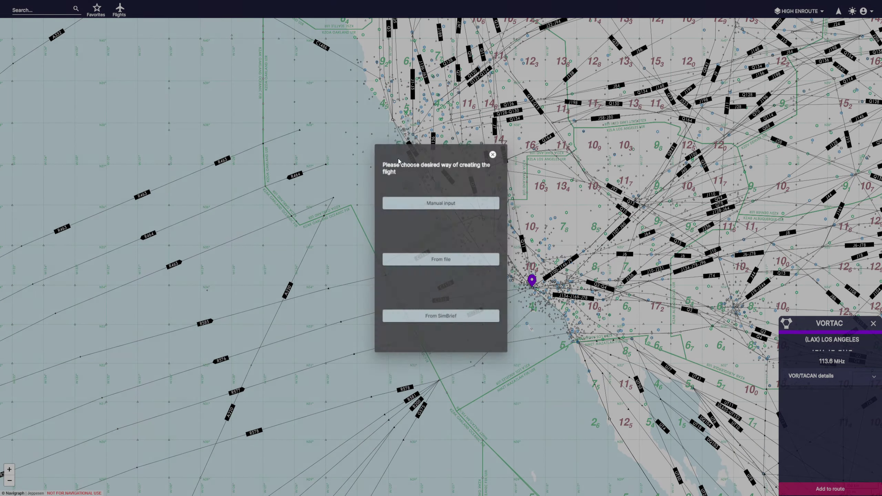
{"action": "left_click", "coordinate": [431, 202]}
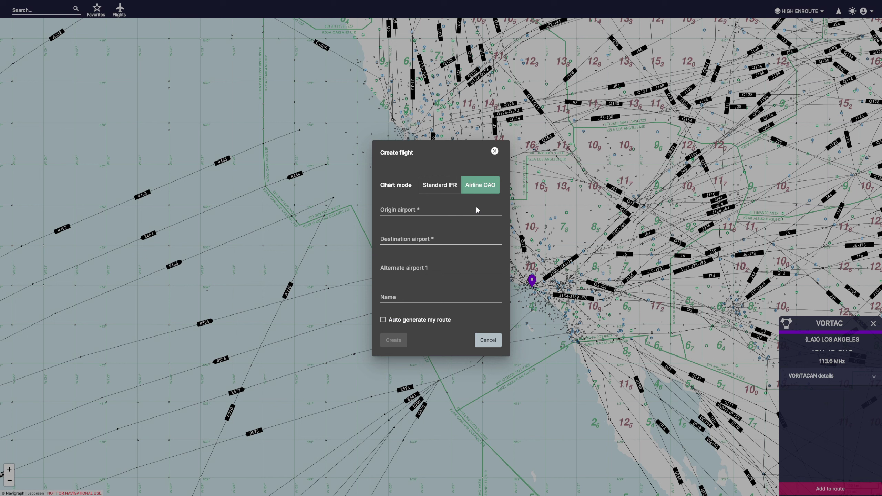
{"action": "left_click", "coordinate": [416, 209]}
{"action": "type", "text": "k"}
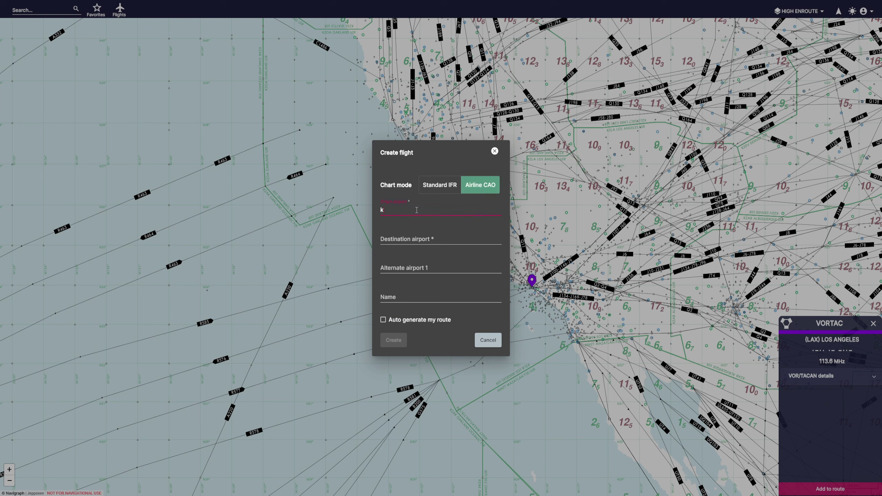
{"action": "type", "text": "ord"}
{"action": "left_click", "coordinate": [426, 225]}
{"action": "left_click", "coordinate": [414, 235]}
{"action": "type", "text": "k"}
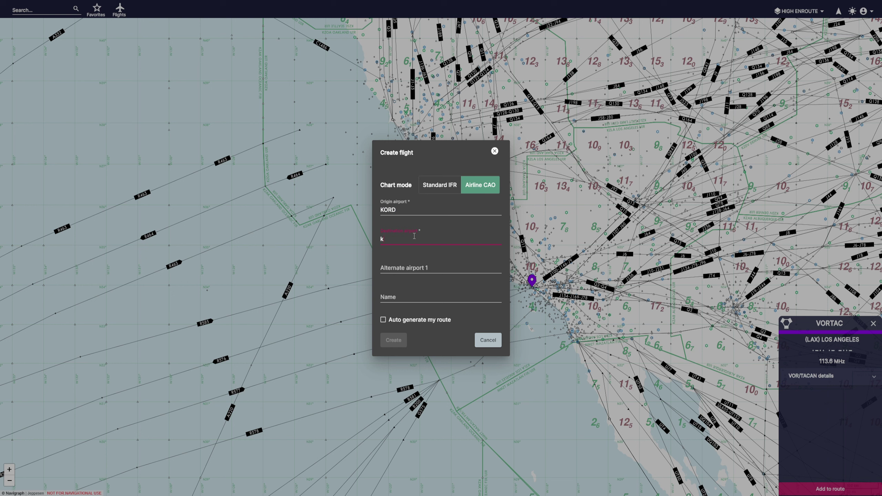
{"action": "type", "text": "jfk"}
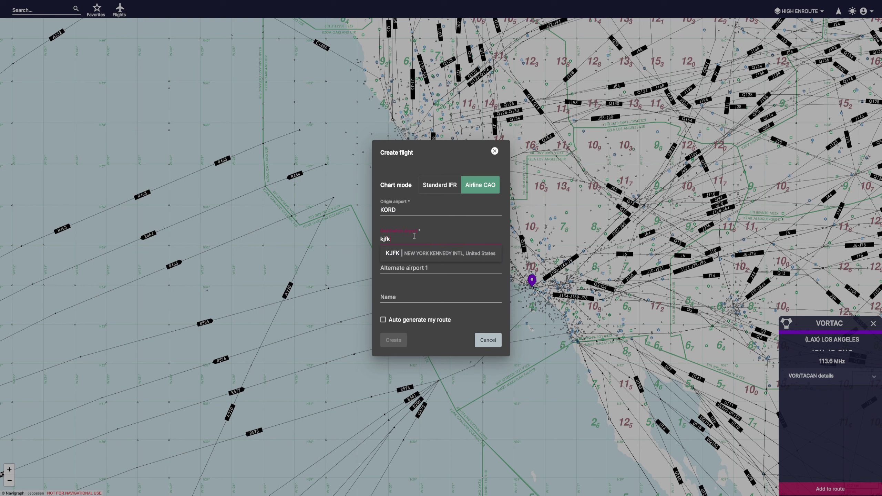
{"action": "left_click", "coordinate": [428, 255]}
Set the route to auto-generate along high airways and create the KORD-KJFK flight
{"action": "left_click", "coordinate": [395, 324]}
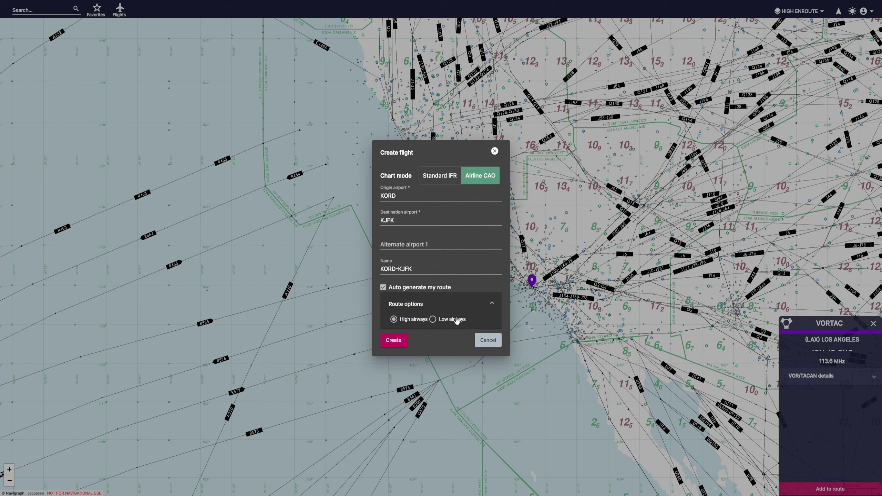
{"action": "left_click", "coordinate": [403, 322]}
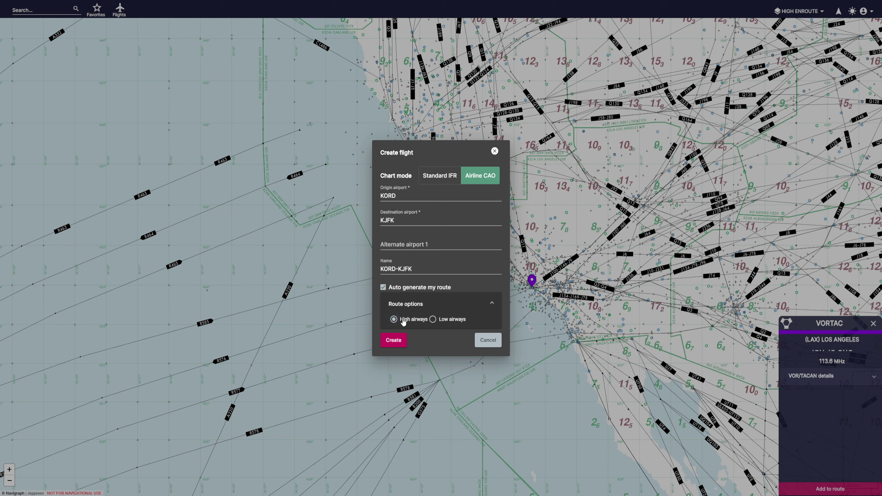
{"action": "left_click", "coordinate": [393, 341]}
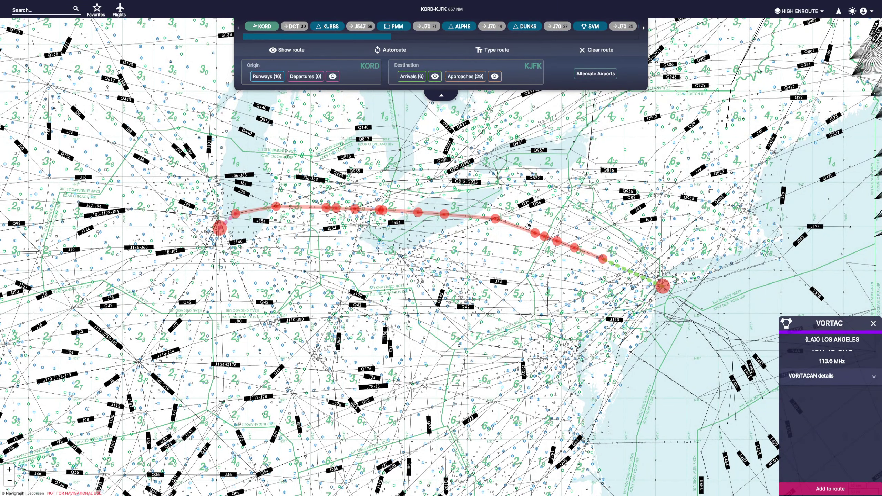
Inspect the generated route's departure leg from KORD to KUBBS and its final leg from the LVZ VORTAC to KJFK
{"action": "scroll", "coordinate": [218, 226], "scroll_direction": "up", "scroll_amount": 5}
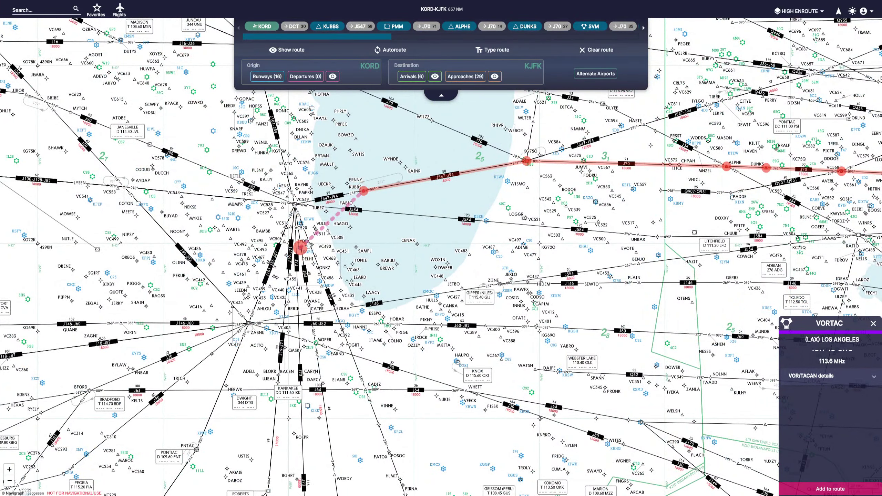
{"action": "scroll", "coordinate": [356, 193], "scroll_direction": "up", "scroll_amount": 5}
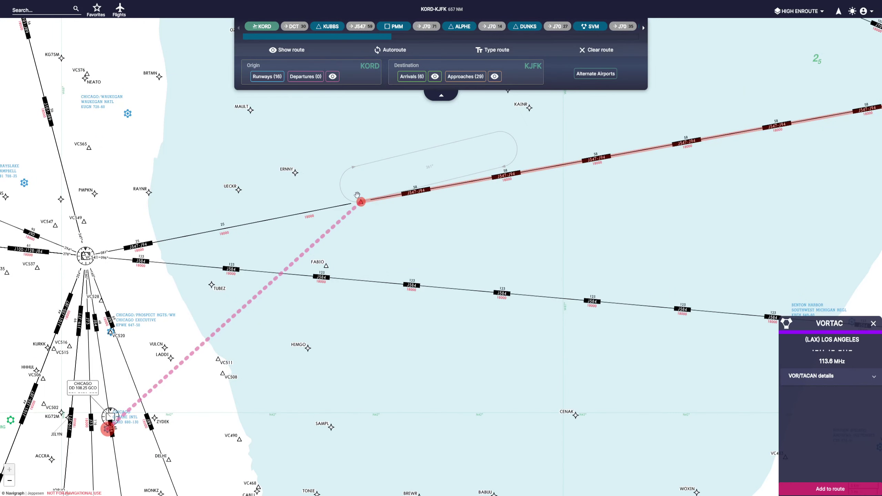
{"action": "left_click", "coordinate": [327, 31]}
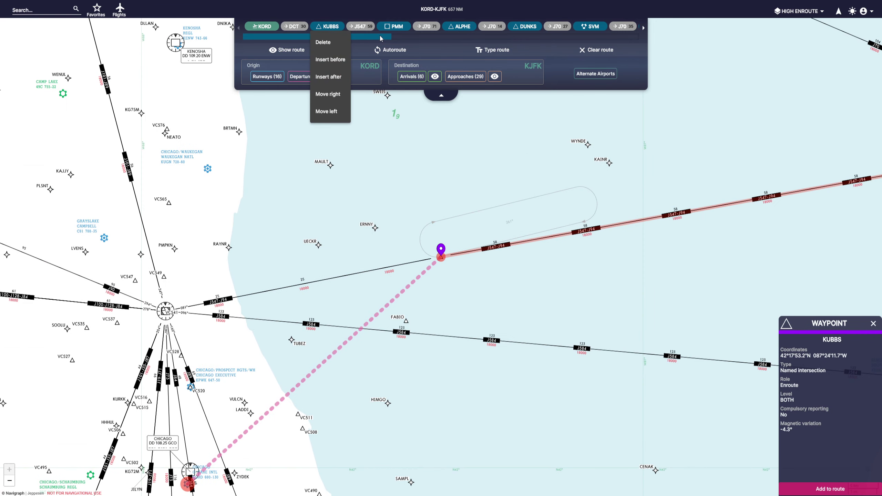
{"action": "key", "text": "Escape"}
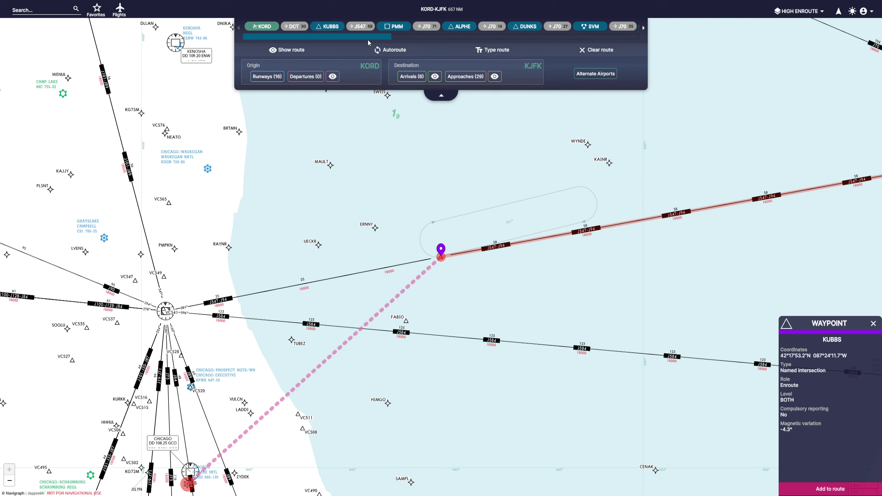
{"action": "left_click_drag", "start_coordinate": [391, 37], "coordinate": [631, 37]}
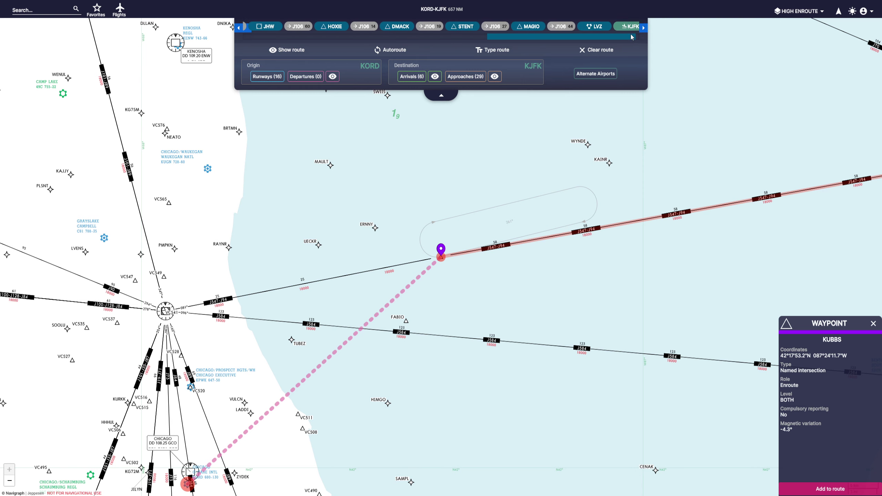
{"action": "left_click", "coordinate": [597, 28]}
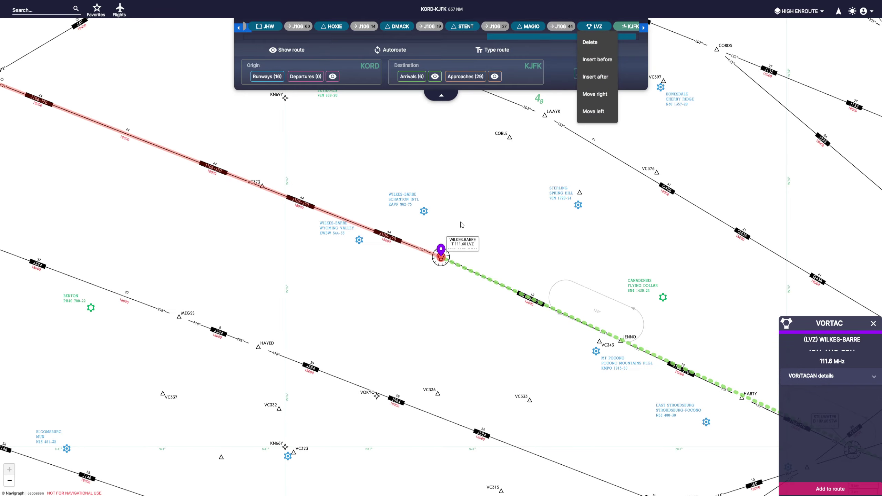
{"action": "left_click", "coordinate": [466, 218]}
{"action": "scroll", "coordinate": [462, 212], "scroll_direction": "down", "scroll_amount": 5}
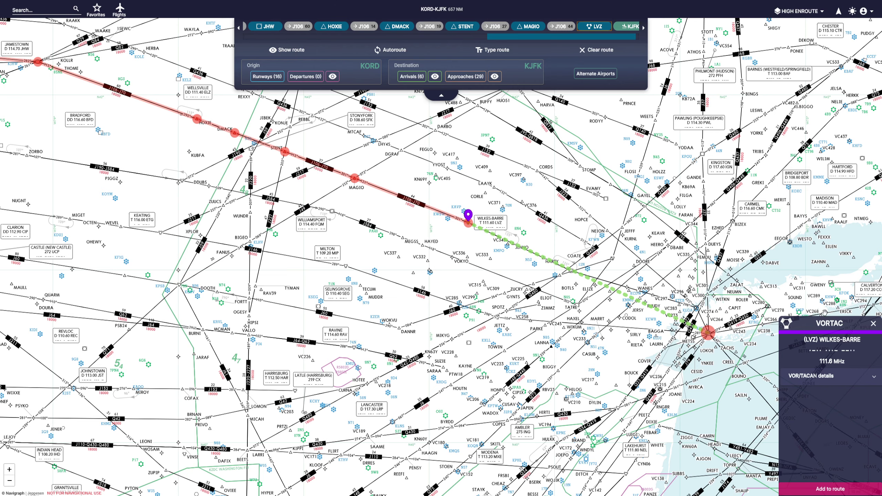
Close the LVZ details and examine the route from KORD along J70 around ALPHE and DUNKS
{"action": "left_click", "coordinate": [873, 324]}
{"action": "scroll", "coordinate": [604, 309], "scroll_direction": "down", "scroll_amount": 3}
{"action": "left_click_drag", "start_coordinate": [586, 312], "coordinate": [744, 313]}
{"action": "scroll", "coordinate": [502, 244], "scroll_direction": "up", "scroll_amount": 5}
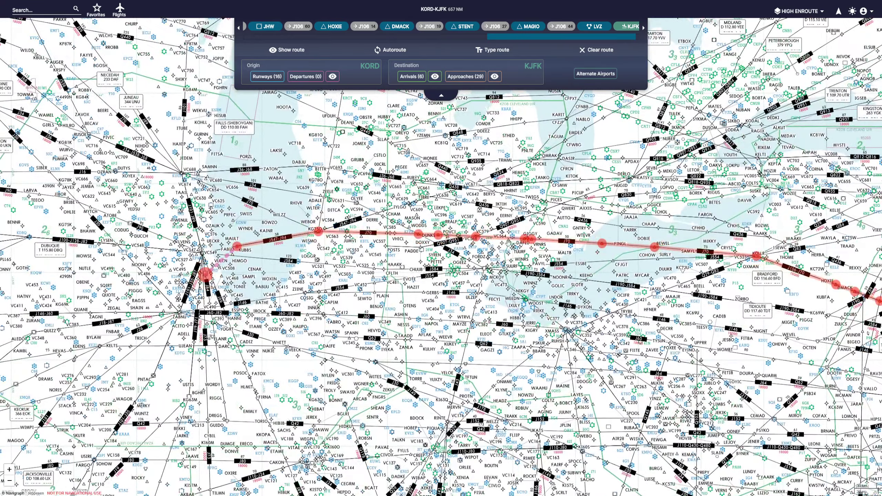
{"action": "scroll", "coordinate": [502, 244], "scroll_direction": "up", "scroll_amount": 5}
{"action": "scroll", "coordinate": [471, 245], "scroll_direction": "down", "scroll_amount": 3}
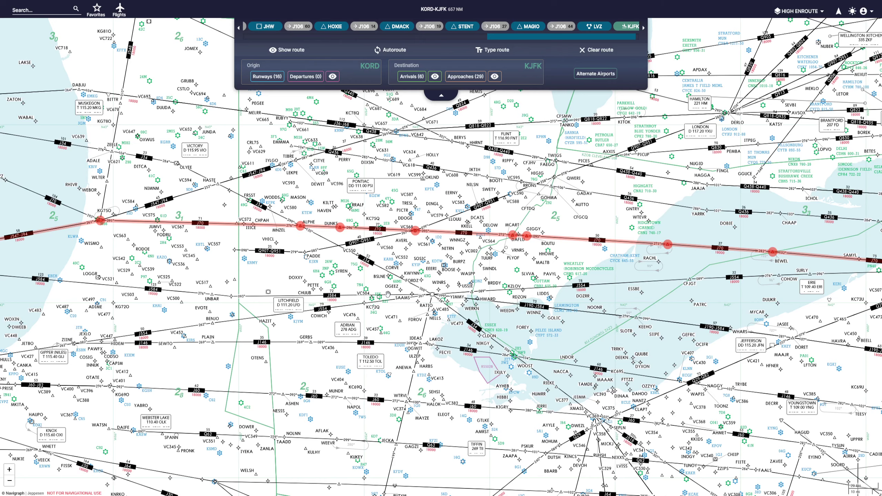
{"action": "scroll", "coordinate": [298, 226], "scroll_direction": "up", "scroll_amount": 3}
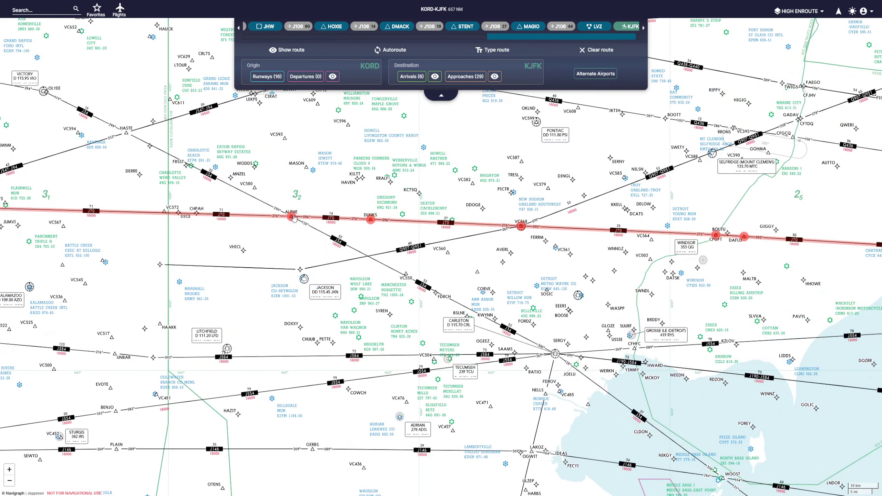
View the Carleton VOR/DME (CRL) details and insert CRL in the route after ALPHE
{"action": "left_click_drag", "start_coordinate": [528, 34], "coordinate": [310, 33]}
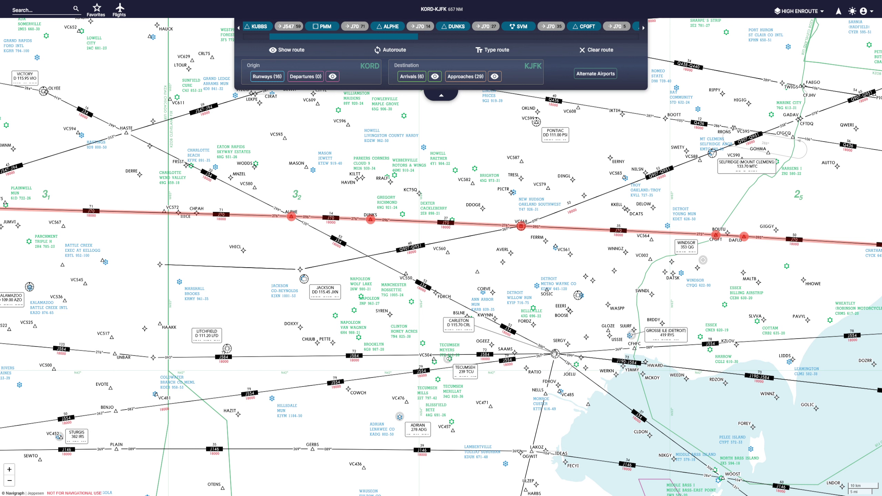
{"action": "left_click", "coordinate": [555, 354]}
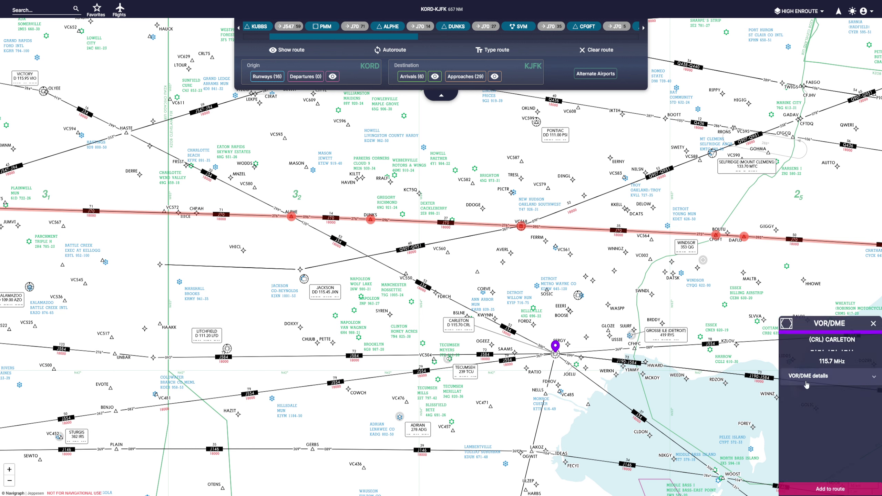
{"action": "left_click", "coordinate": [820, 379]}
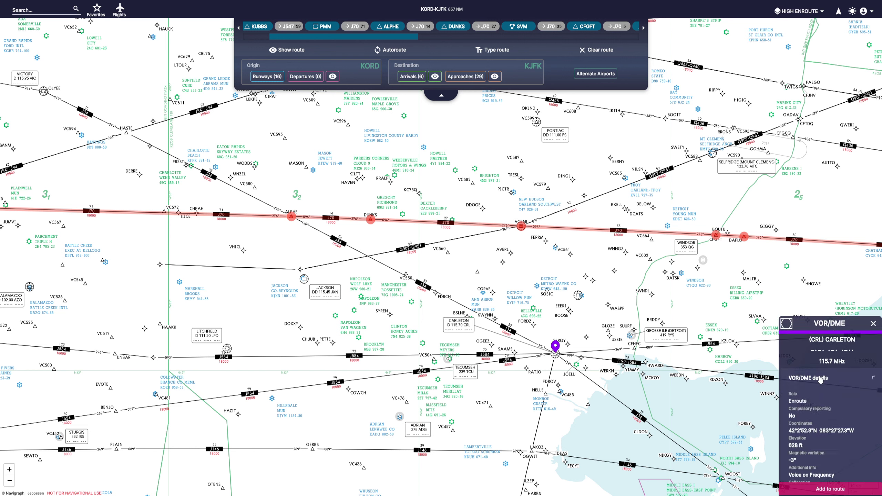
{"action": "left_click", "coordinate": [830, 489]}
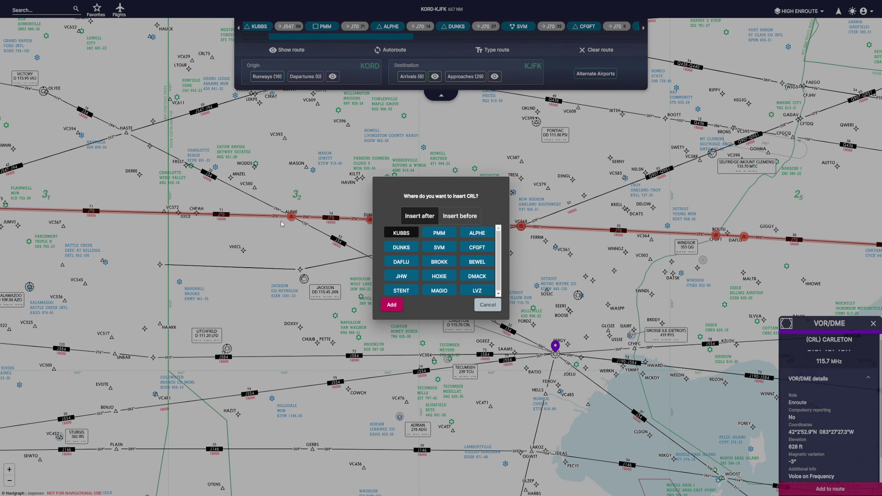
{"action": "left_click", "coordinate": [479, 234]}
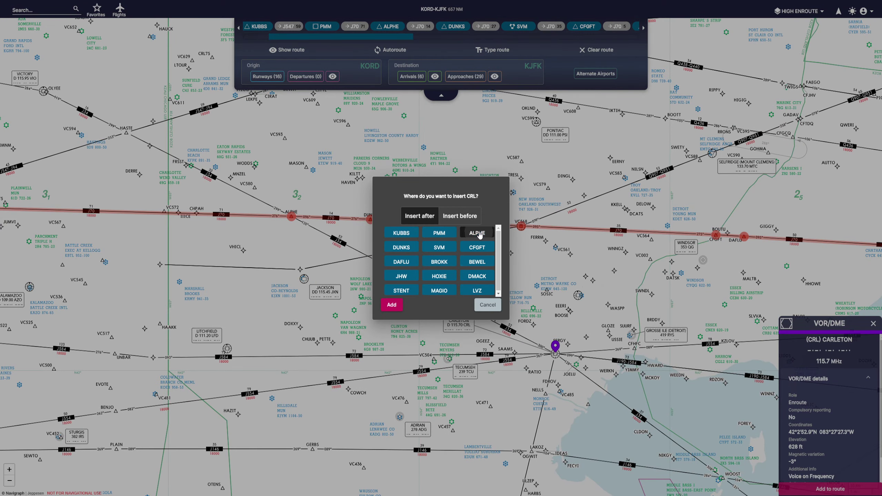
{"action": "left_click", "coordinate": [392, 305]}
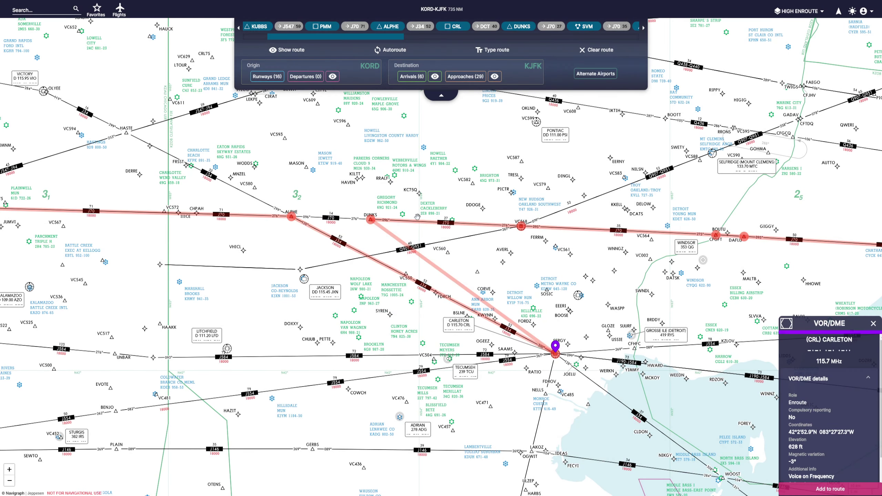
Check the detour through CRL on the map and delete CRL from the route
{"action": "left_click_drag", "start_coordinate": [640, 225], "coordinate": [289, 198]}
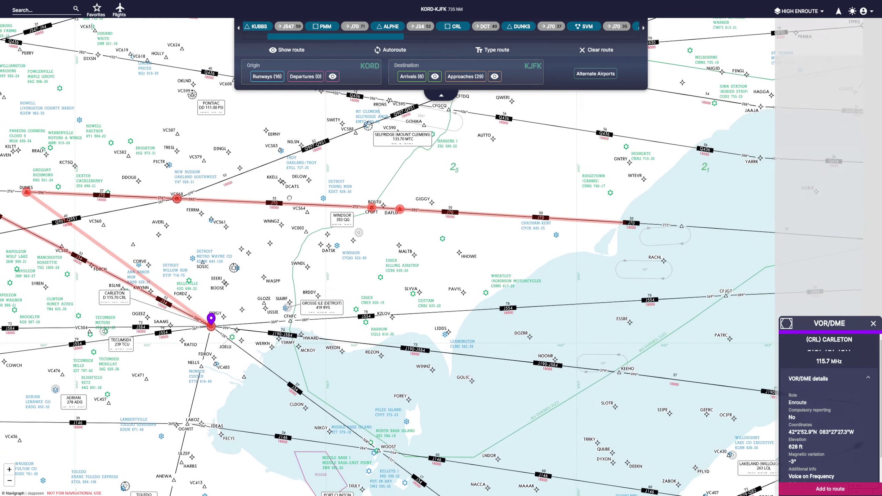
{"action": "scroll", "coordinate": [348, 208], "scroll_direction": "down", "scroll_amount": 3}
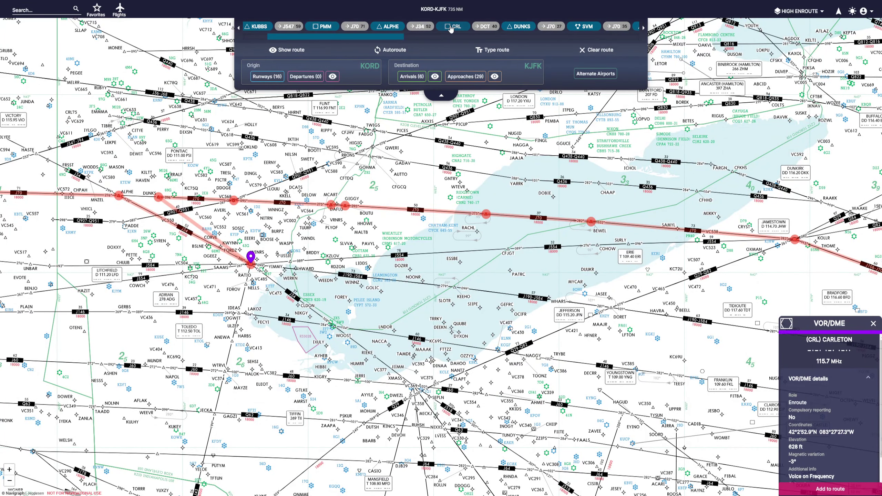
{"action": "left_click", "coordinate": [450, 29]}
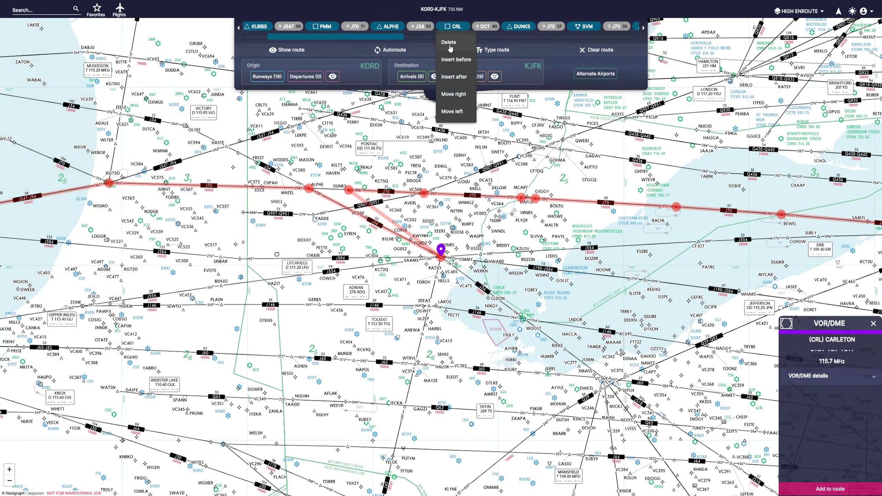
{"action": "left_click", "coordinate": [449, 43]}
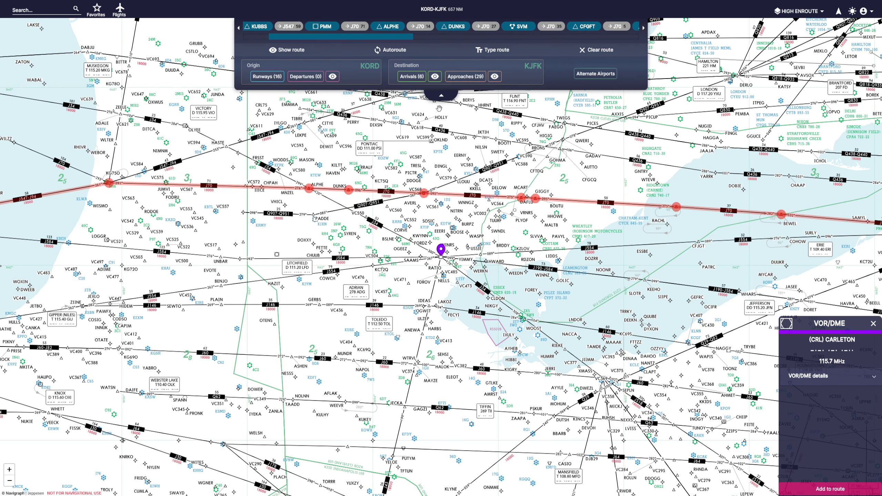
Delete the waypoints DUNKS, SVM and CFGFT that follow ALPHE in the route
{"action": "left_click", "coordinate": [450, 30]}
{"action": "left_click", "coordinate": [455, 43]}
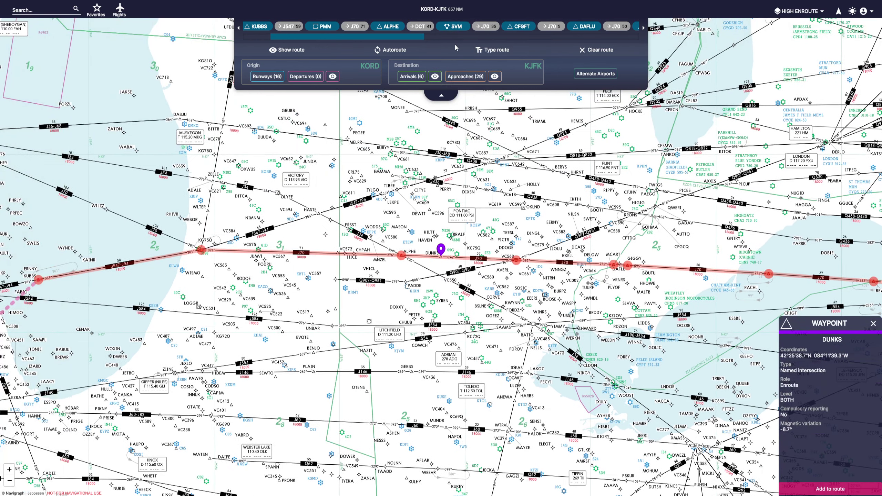
{"action": "left_click", "coordinate": [451, 31]}
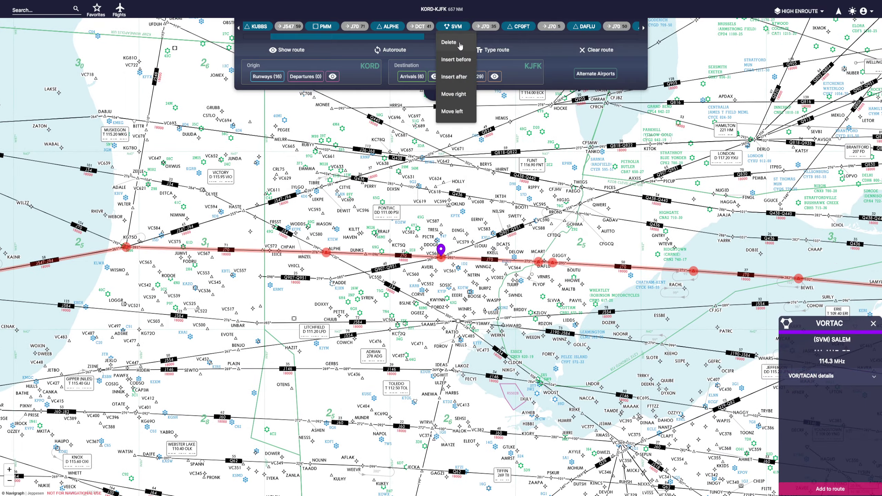
{"action": "left_click", "coordinate": [448, 43]}
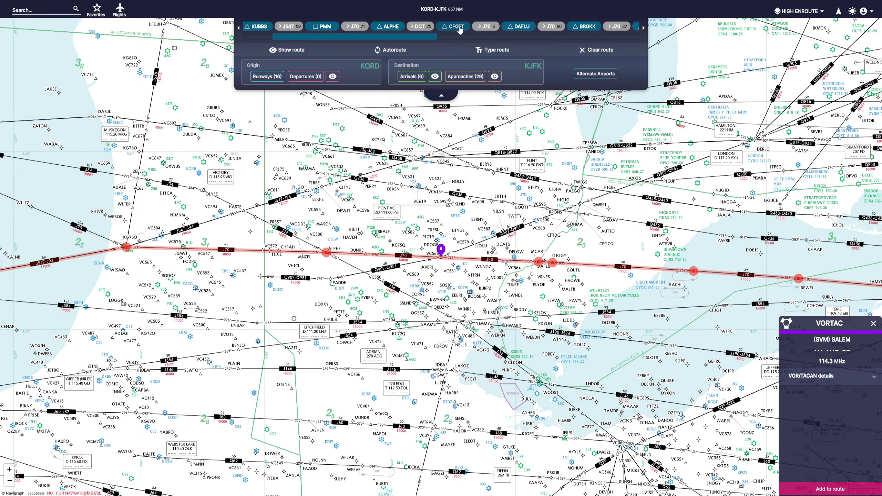
{"action": "left_click", "coordinate": [460, 31]}
{"action": "left_click", "coordinate": [464, 40]}
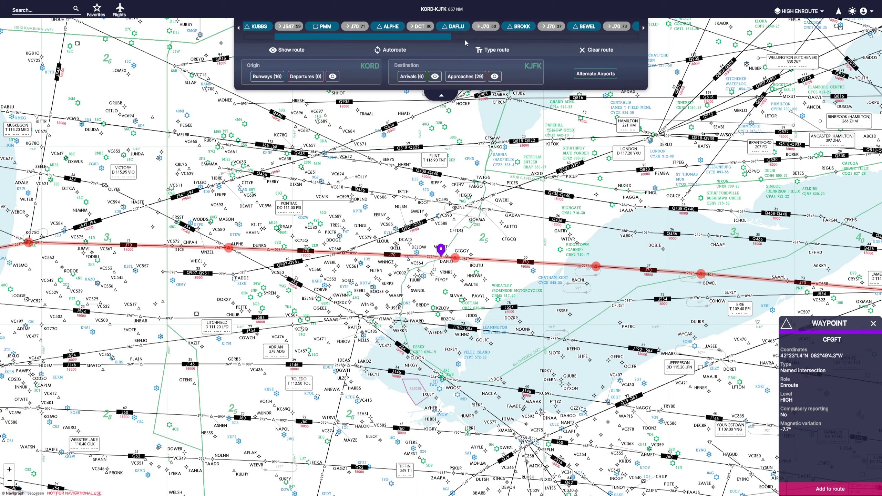
Delete the waypoints DAFLU, BROKK and BEWEL from the route between ALPHE and JHW
{"action": "left_click", "coordinate": [458, 29]}
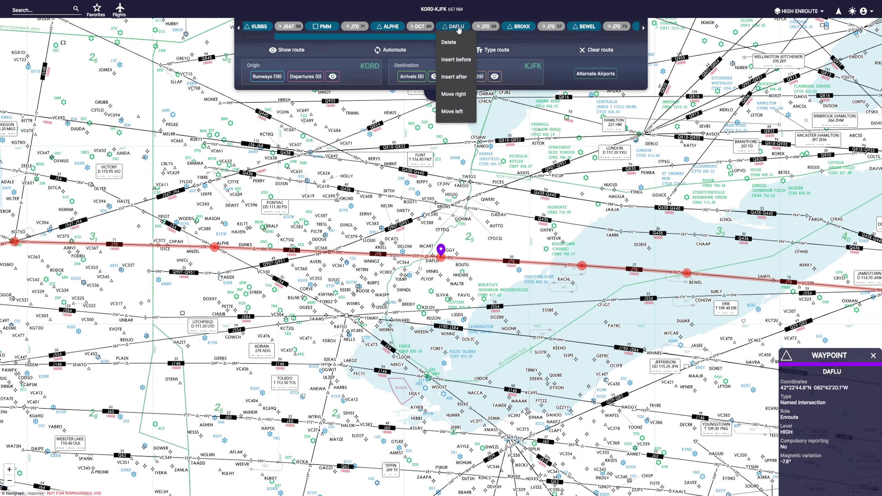
{"action": "left_click", "coordinate": [456, 41]}
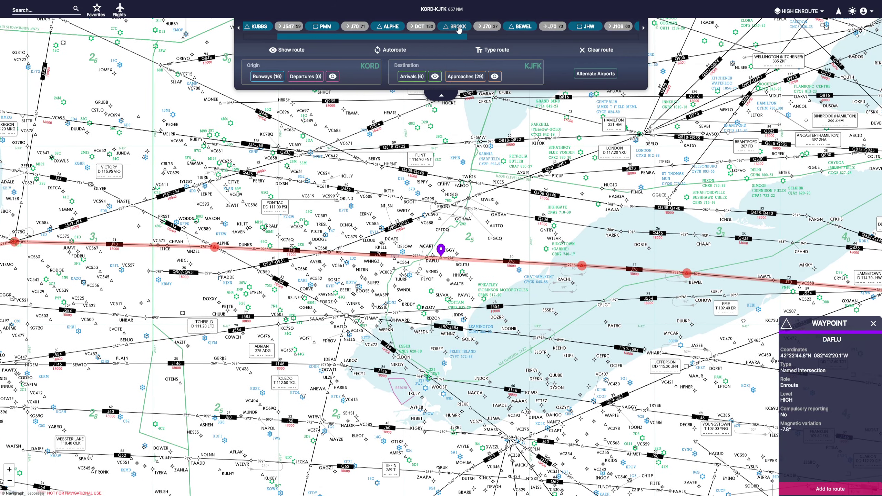
{"action": "left_click", "coordinate": [458, 28]}
{"action": "left_click", "coordinate": [450, 42]}
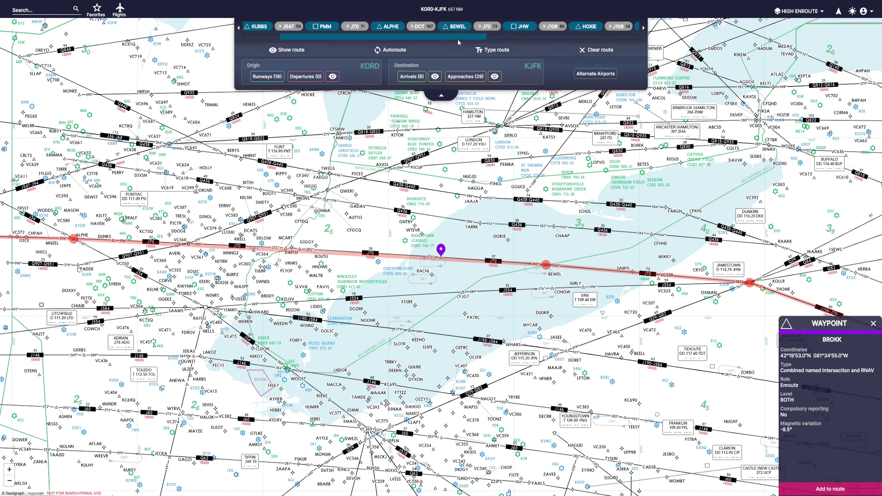
{"action": "left_click", "coordinate": [457, 27]}
{"action": "left_click", "coordinate": [458, 43]}
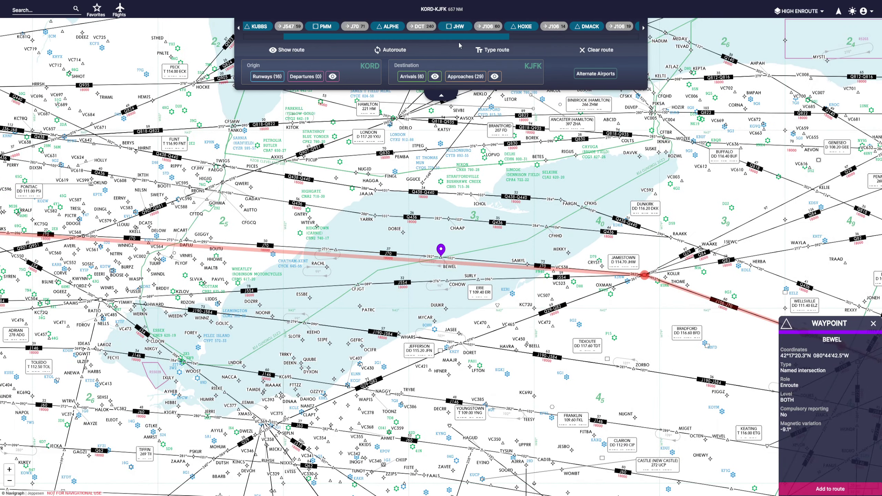
{"action": "left_click", "coordinate": [461, 31]}
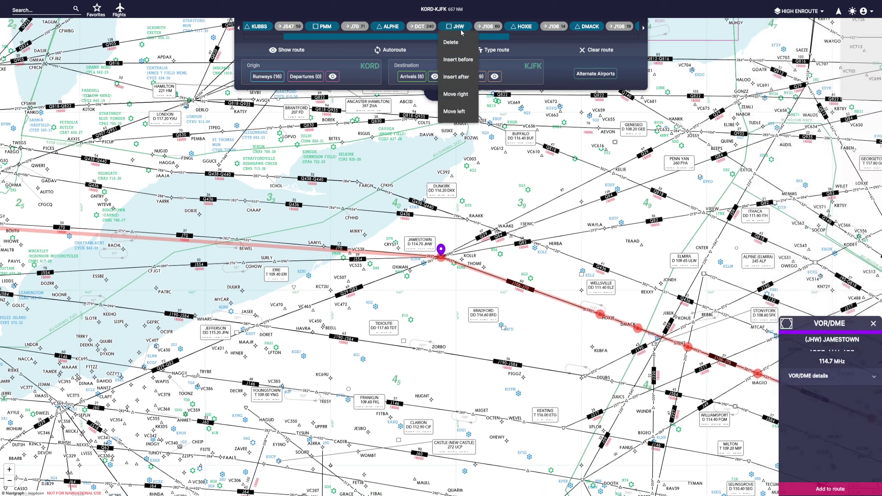
{"action": "left_click", "coordinate": [575, 215]}
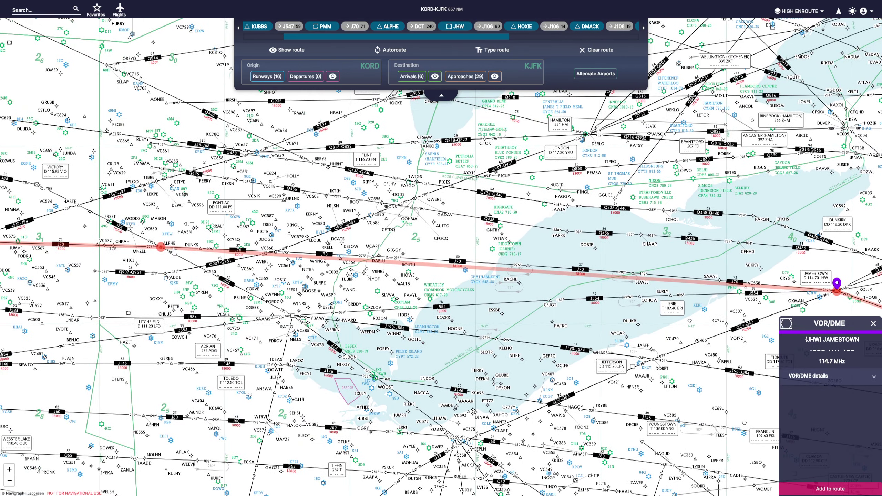
Select the Carleton VOR/DME (CRL) on the map and insert it in the route after ALPHE
{"action": "left_click", "coordinate": [294, 316]}
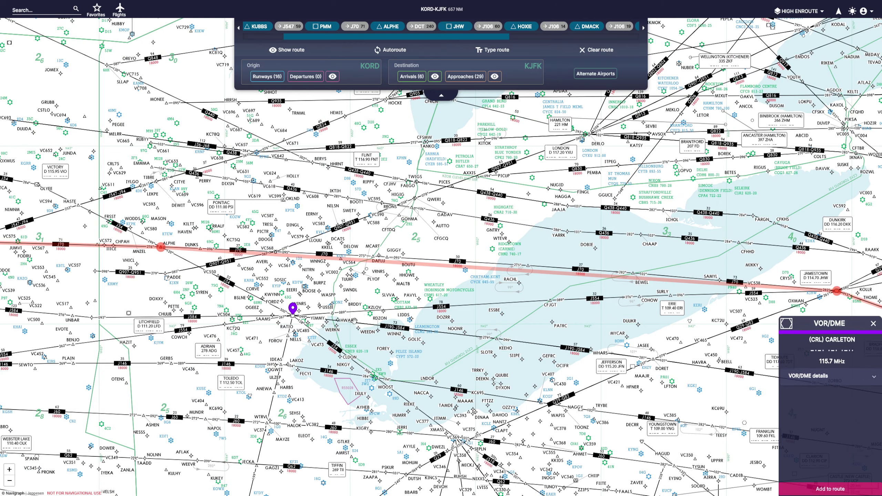
{"action": "left_click", "coordinate": [829, 489]}
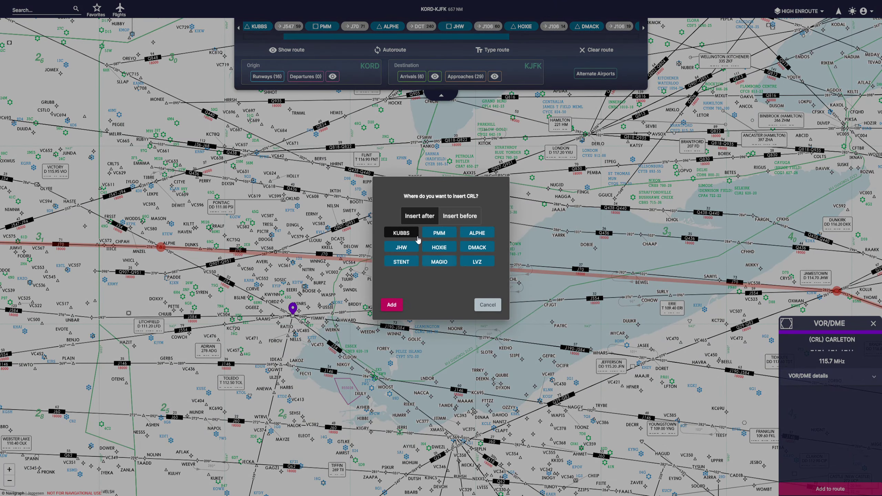
{"action": "left_click", "coordinate": [475, 235]}
{"action": "left_click", "coordinate": [392, 306]}
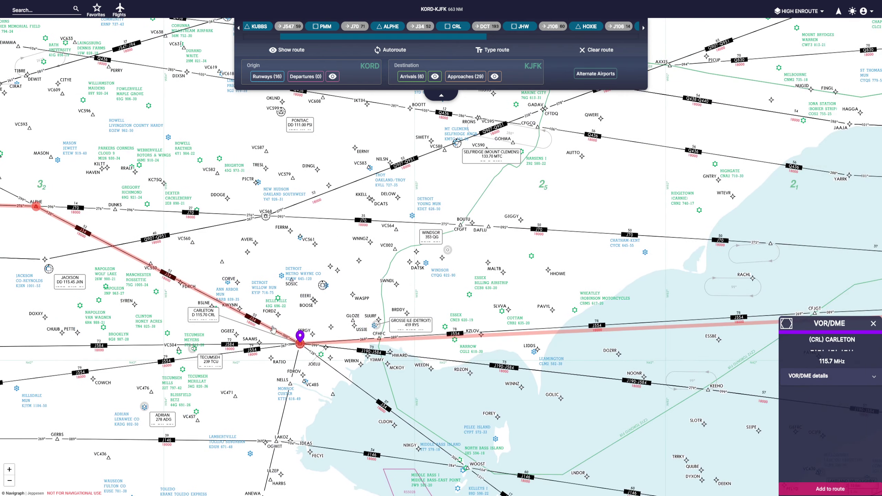
Inspect the direct leg from CRL to JHW and replace its DCT with airway J554 in the typed route
{"action": "left_click_drag", "start_coordinate": [625, 278], "coordinate": [128, 247]}
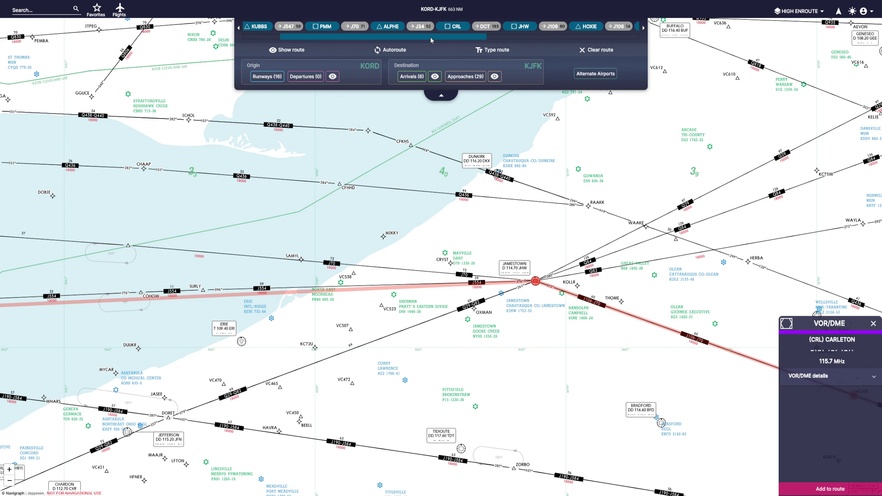
{"action": "left_click_drag", "start_coordinate": [430, 38], "coordinate": [437, 38]}
{"action": "left_click_drag", "start_coordinate": [307, 267], "coordinate": [595, 250]}
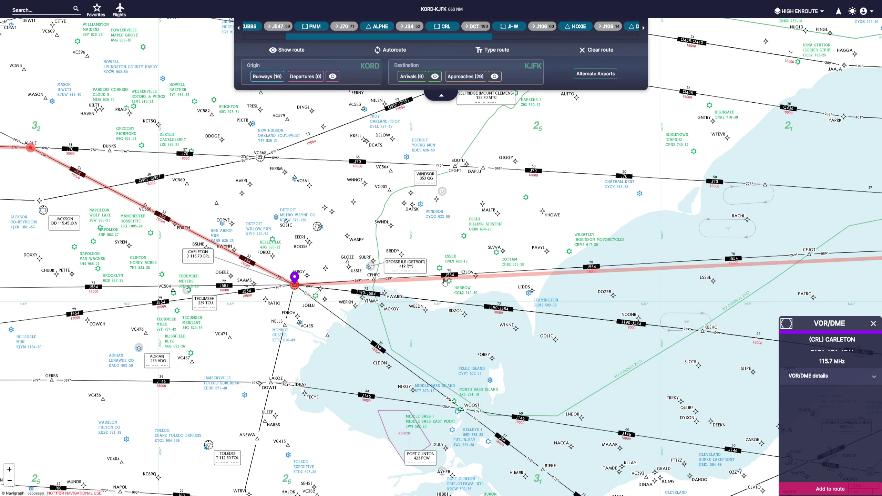
{"action": "left_click", "coordinate": [474, 28]}
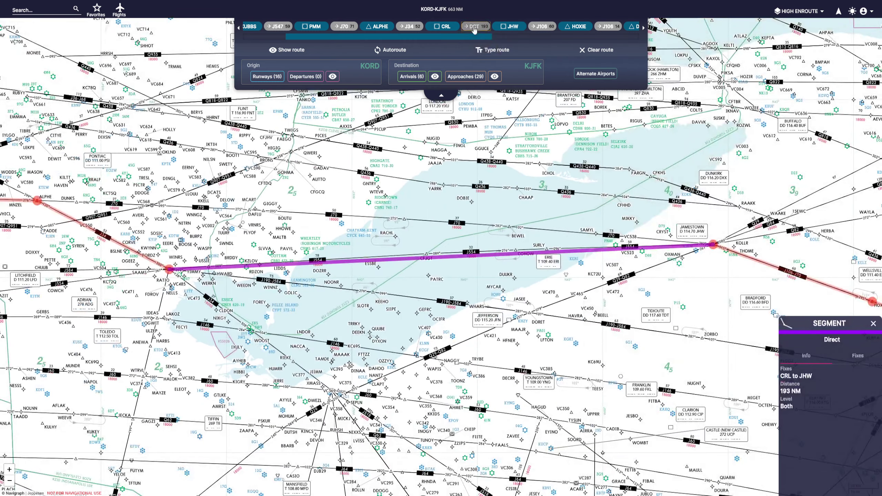
{"action": "left_click", "coordinate": [481, 52]}
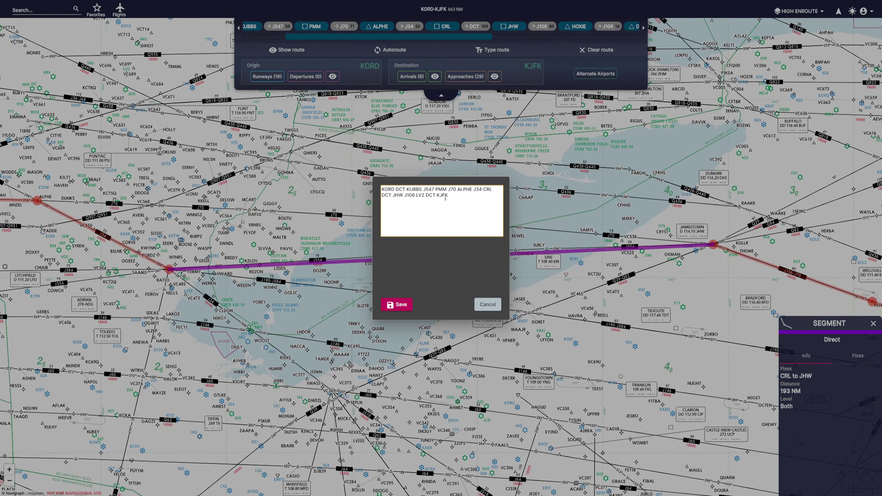
{"action": "double_click", "coordinate": [386, 197]}
{"action": "type", "text": "j554"}
{"action": "left_click", "coordinate": [397, 303]}
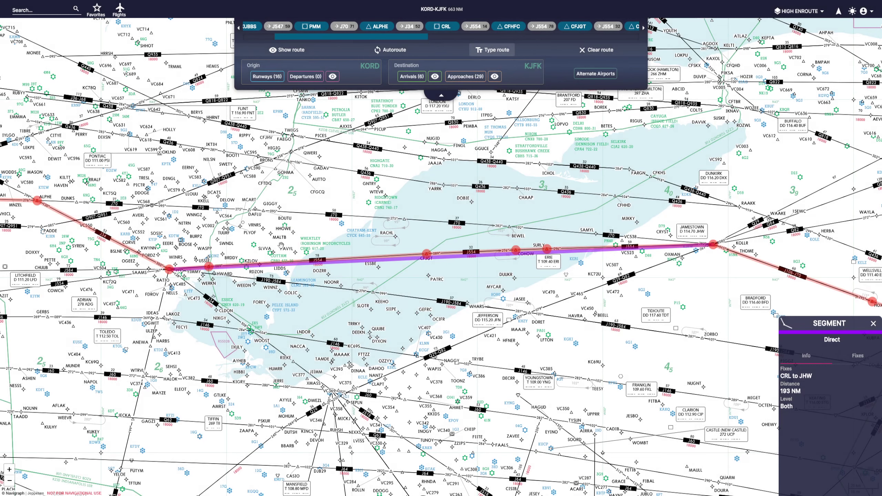
Move ALPHE one place later in the route, past CRL, and return it to its place before CRL
{"action": "scroll", "coordinate": [166, 272], "scroll_direction": "up", "scroll_amount": 3}
{"action": "scroll", "coordinate": [600, 235], "scroll_direction": "up", "scroll_amount": 2}
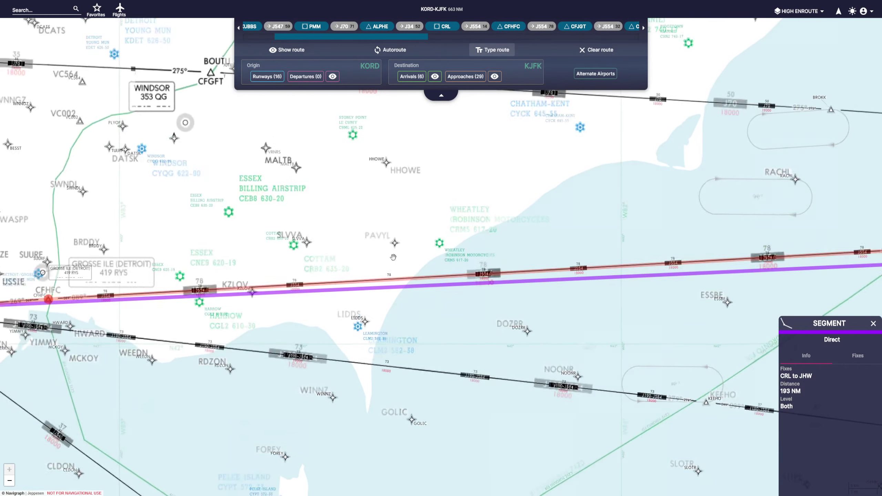
{"action": "left_click_drag", "start_coordinate": [367, 38], "coordinate": [340, 36]}
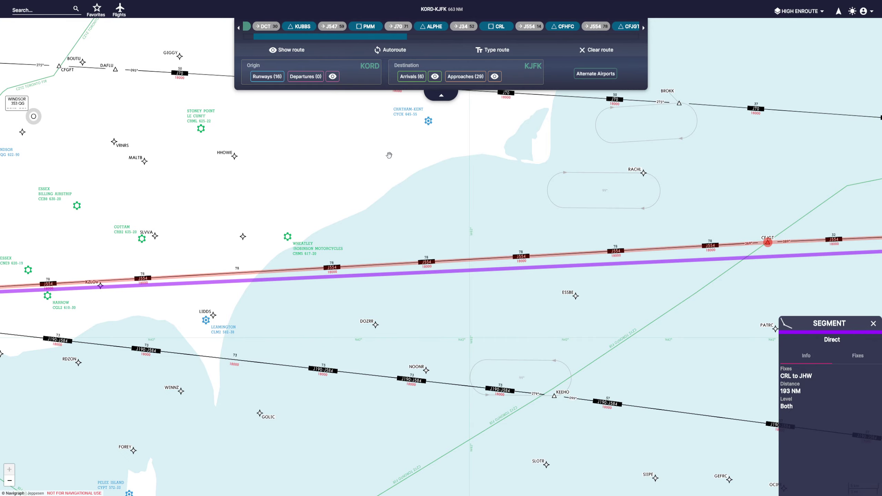
{"action": "scroll", "coordinate": [389, 155], "scroll_direction": "down", "scroll_amount": 2}
{"action": "left_click", "coordinate": [434, 27]}
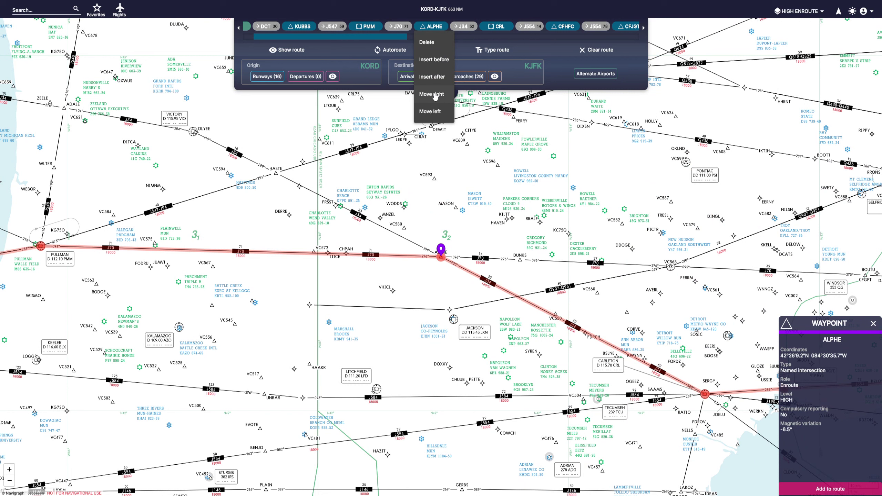
{"action": "left_click", "coordinate": [434, 94]}
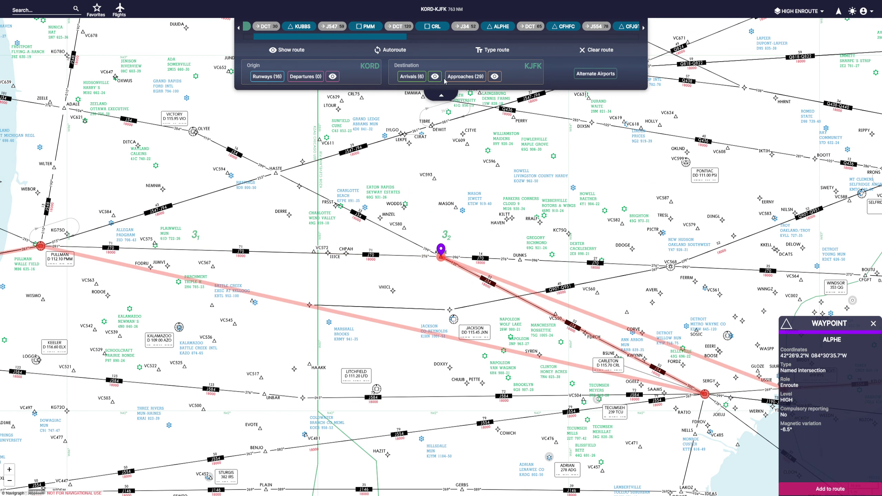
{"action": "left_click", "coordinate": [499, 27]}
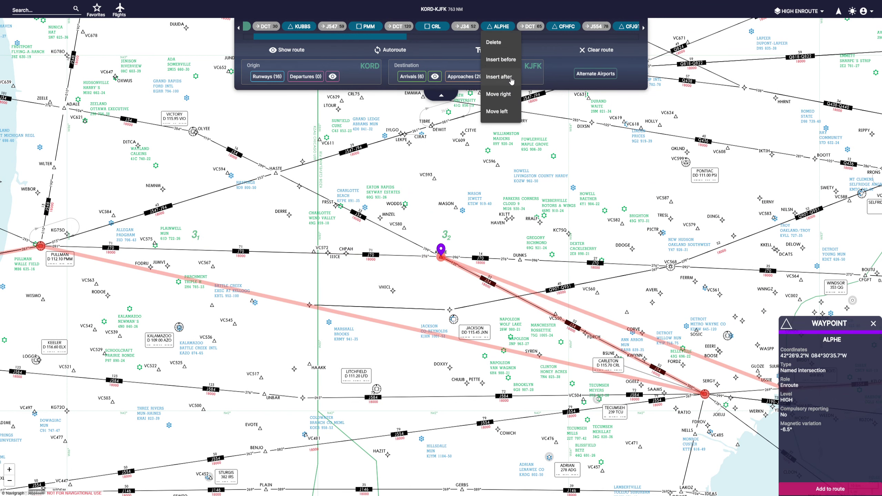
{"action": "left_click", "coordinate": [500, 111]}
Examine the revised route on the map from ALPHE through CRL and JHW to KJFK
{"action": "scroll", "coordinate": [451, 202], "scroll_direction": "down", "scroll_amount": 2}
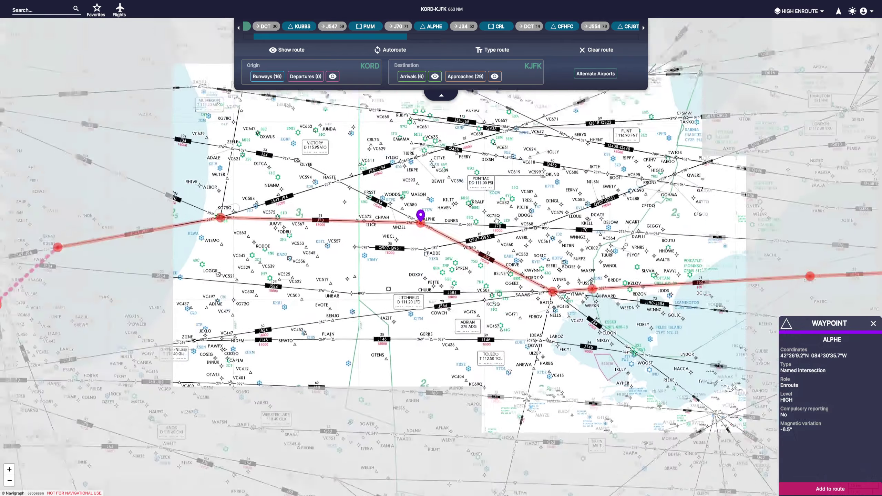
{"action": "left_click_drag", "start_coordinate": [497, 221], "coordinate": [372, 197]}
{"action": "scroll", "coordinate": [642, 280], "scroll_direction": "up", "scroll_amount": 5}
{"action": "left_click_drag", "start_coordinate": [644, 280], "coordinate": [386, 228]}
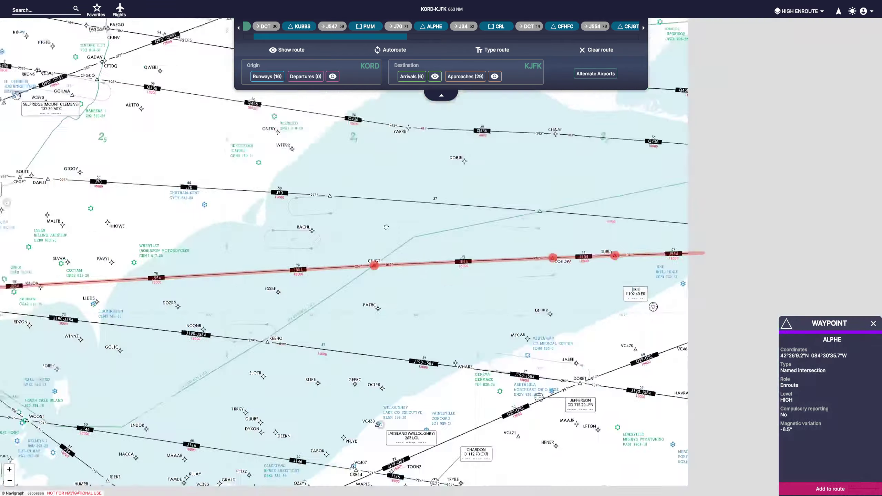
{"action": "left_click_drag", "start_coordinate": [783, 231], "coordinate": [508, 210]}
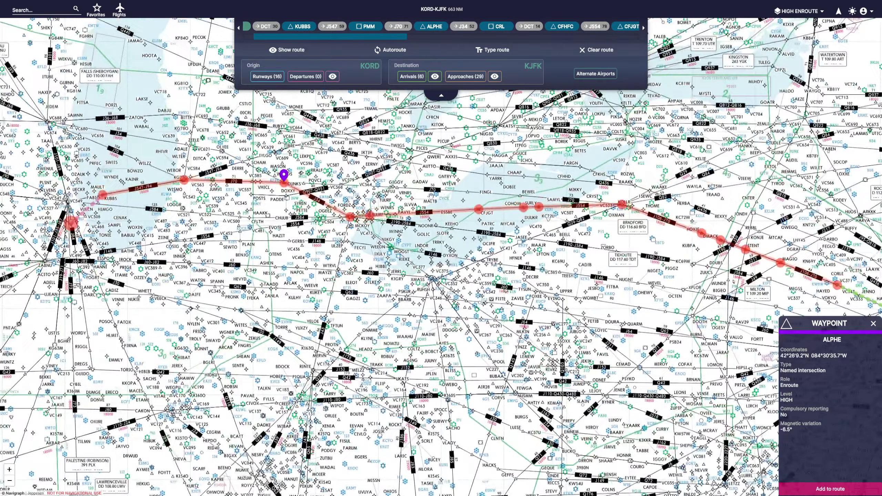
{"action": "left_click_drag", "start_coordinate": [277, 193], "coordinate": [507, 228]}
{"action": "left_click_drag", "start_coordinate": [687, 256], "coordinate": [498, 213]}
{"action": "scroll", "coordinate": [498, 222], "scroll_direction": "up", "scroll_amount": 3}
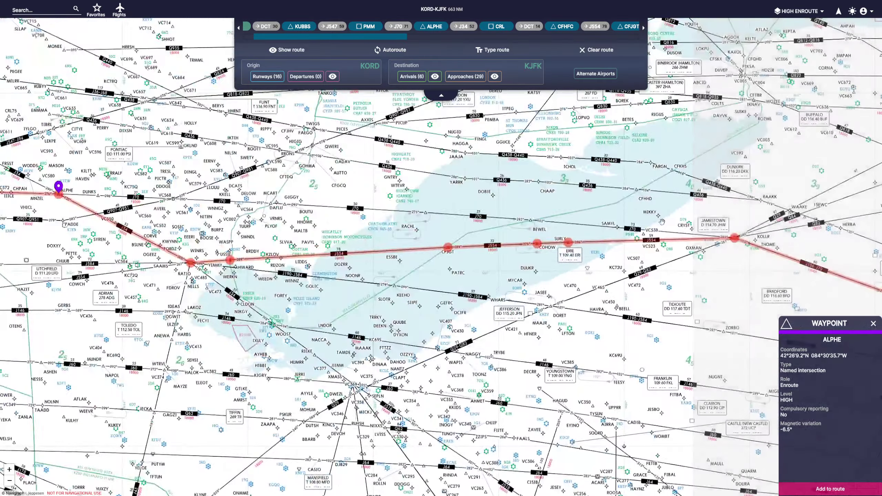
{"action": "scroll", "coordinate": [489, 243], "scroll_direction": "up", "scroll_amount": 3}
{"action": "scroll", "coordinate": [489, 244], "scroll_direction": "down", "scroll_amount": 3}
{"action": "left_click_drag", "start_coordinate": [489, 243], "coordinate": [338, 195]}
{"action": "scroll", "coordinate": [337, 195], "scroll_direction": "up", "scroll_amount": 3}
{"action": "scroll", "coordinate": [337, 195], "scroll_direction": "down", "scroll_amount": 10}
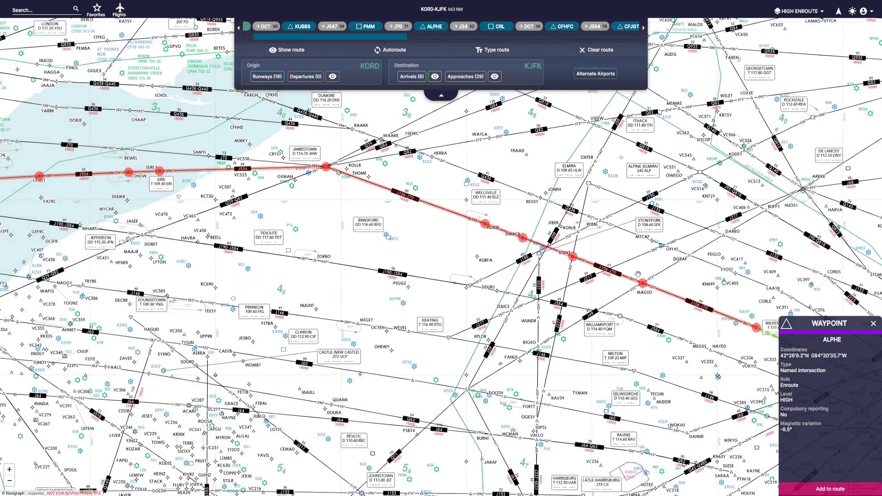
{"action": "scroll", "coordinate": [420, 202], "scroll_direction": "up", "scroll_amount": 2}
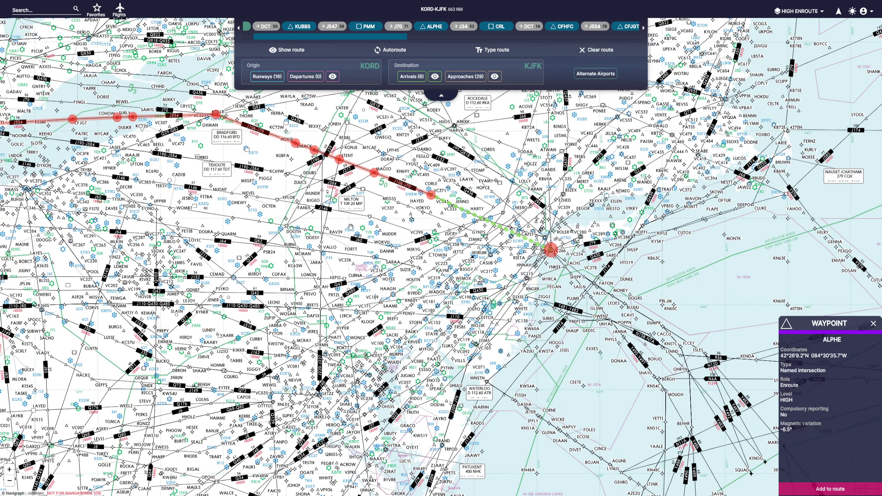
Return to the KORD end of the route and review the origin's available runways
{"action": "left_click_drag", "start_coordinate": [255, 214], "coordinate": [843, 253]}
{"action": "left_click_drag", "start_coordinate": [225, 188], "coordinate": [408, 196]}
{"action": "scroll", "coordinate": [409, 196], "scroll_direction": "up", "scroll_amount": 5}
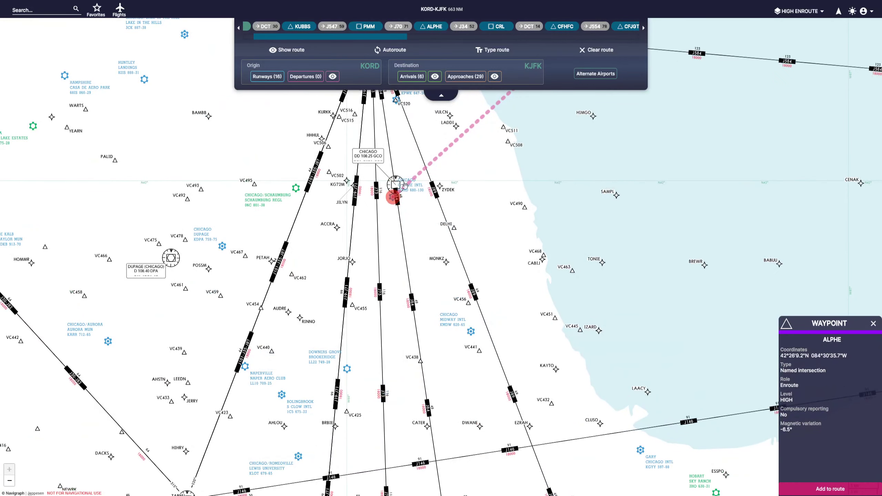
{"action": "left_click_drag", "start_coordinate": [324, 37], "coordinate": [307, 65]}
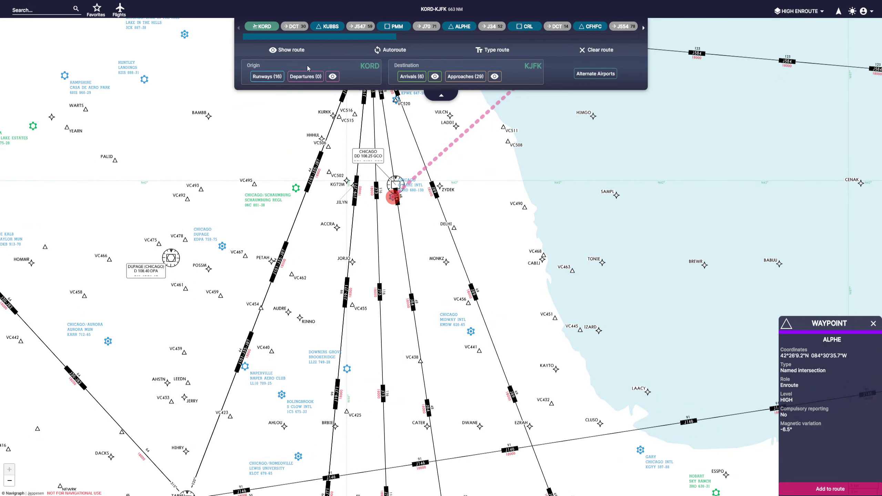
{"action": "left_click", "coordinate": [276, 77]}
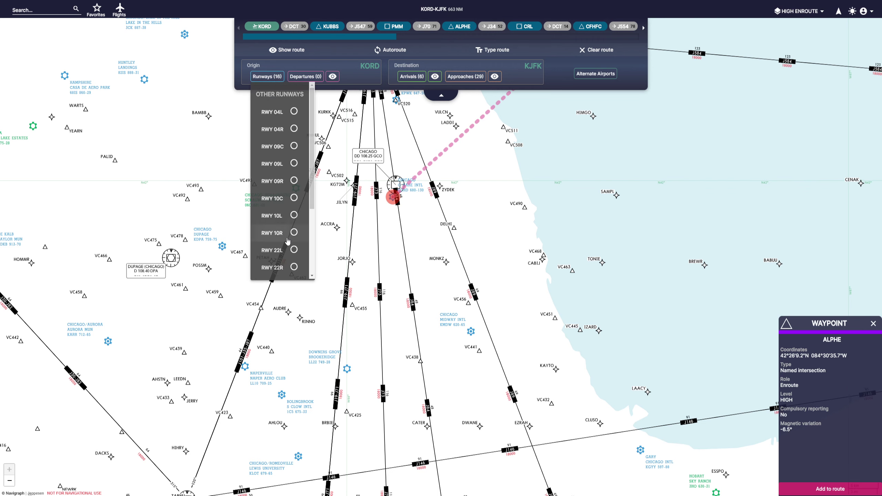
{"action": "scroll", "coordinate": [292, 240], "scroll_direction": "down", "scroll_amount": 2}
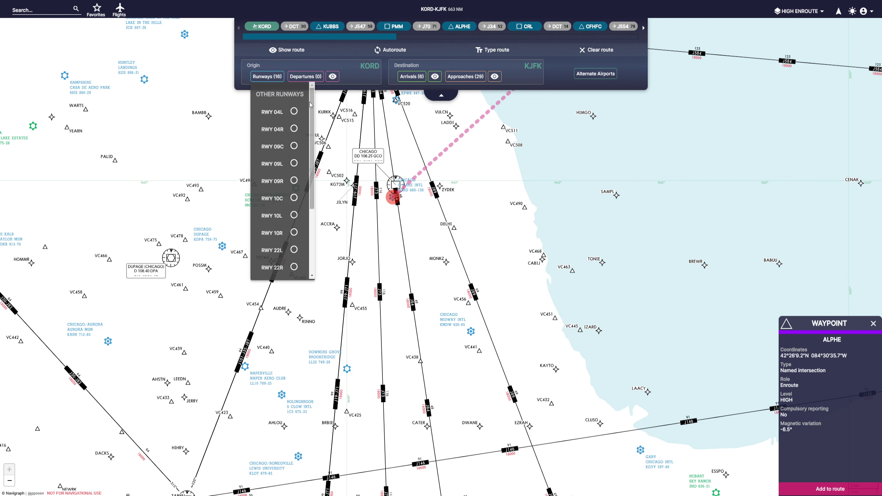
{"action": "left_click_drag", "start_coordinate": [311, 132], "coordinate": [313, 86]}
{"action": "left_click", "coordinate": [318, 79]}
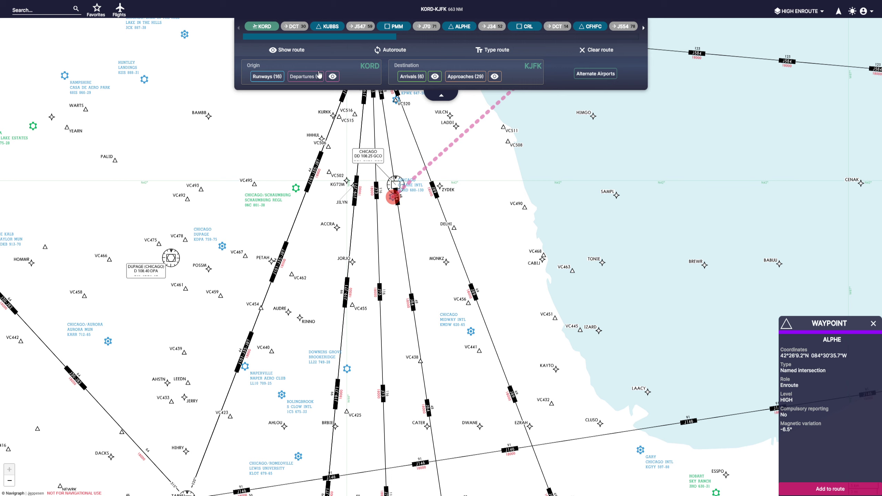
Review the ILS or LOC Rwy 27L approach chart for KORD and close the chart
{"action": "left_click", "coordinate": [372, 67]}
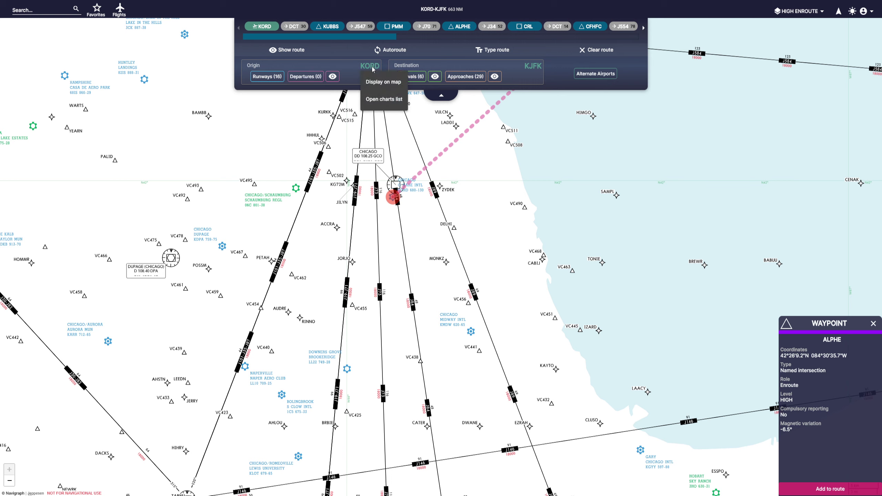
{"action": "left_click", "coordinate": [383, 99]}
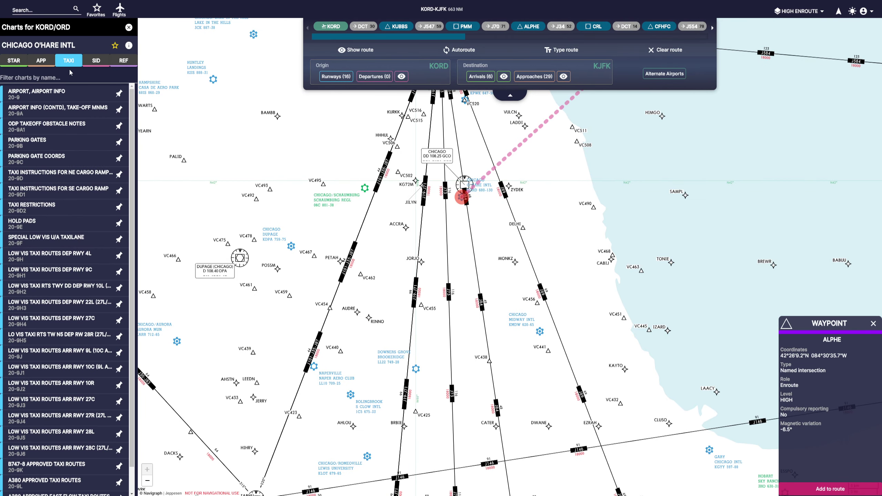
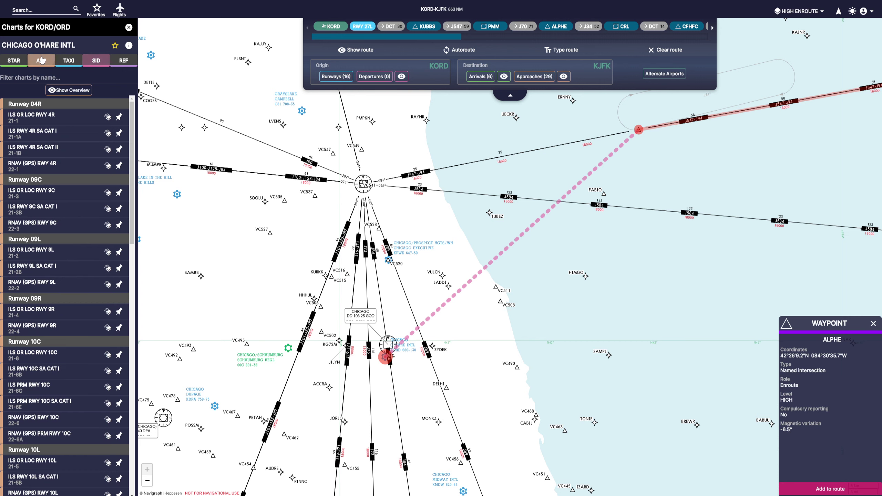
{"action": "scroll", "coordinate": [76, 317], "scroll_direction": "down", "scroll_amount": 10}
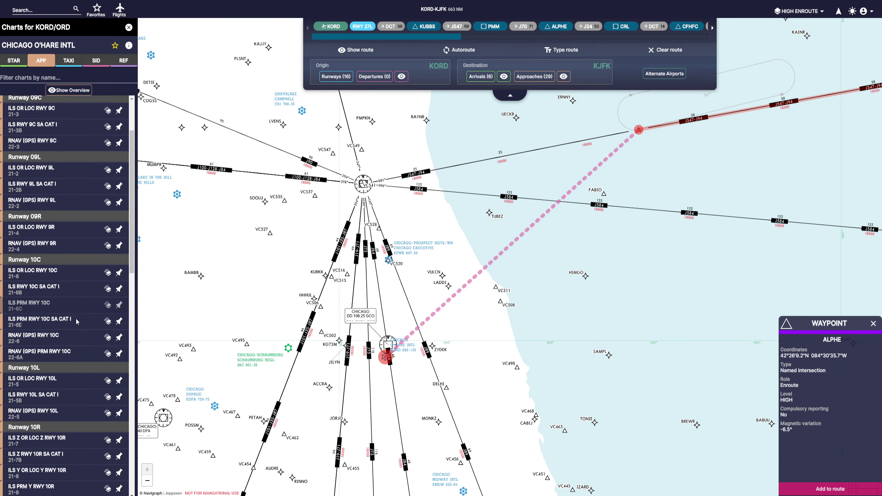
{"action": "scroll", "coordinate": [68, 266], "scroll_direction": "down", "scroll_amount": 5}
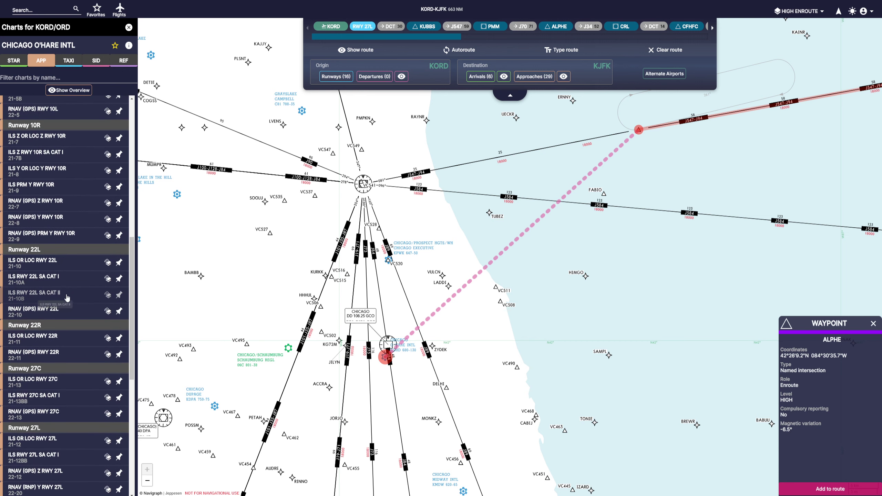
{"action": "left_click", "coordinate": [60, 302]}
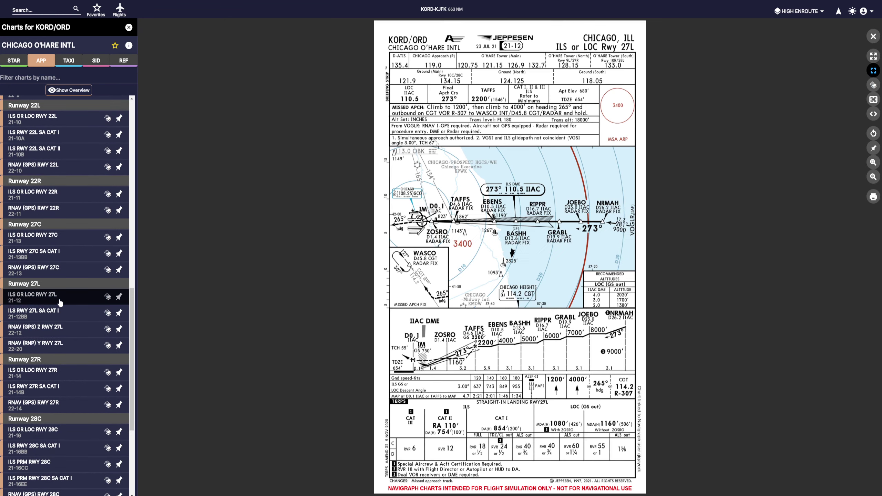
{"action": "scroll", "coordinate": [534, 188], "scroll_direction": "up", "scroll_amount": 2}
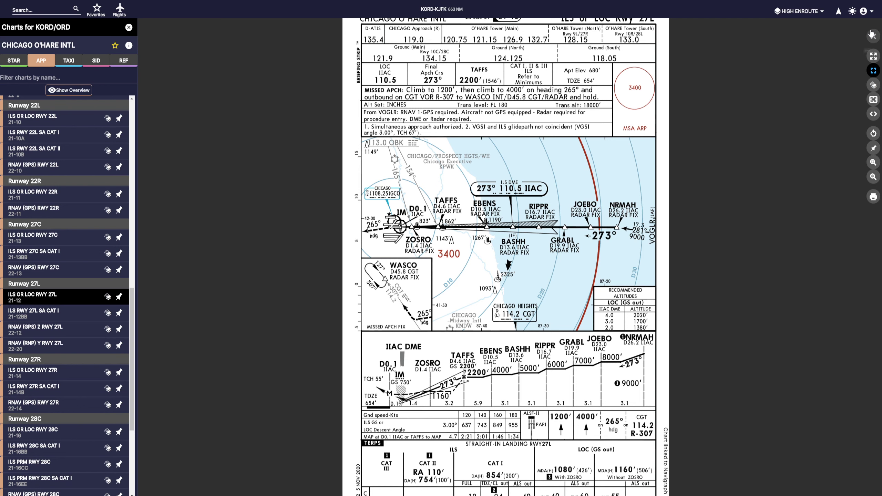
{"action": "left_click", "coordinate": [872, 37]}
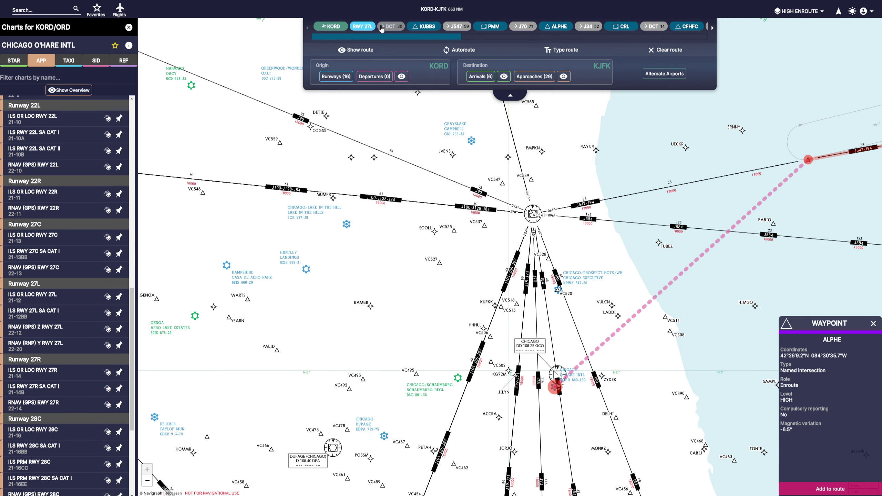
Add waypoint WASCO to the typed route between the first DCT and KUBBS, and save it
{"action": "left_click", "coordinate": [561, 50]}
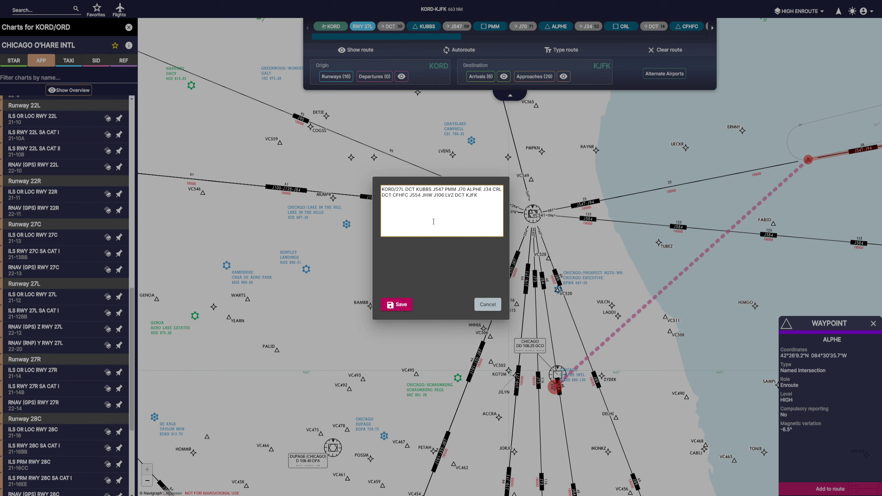
{"action": "type", "text": "wasco"}
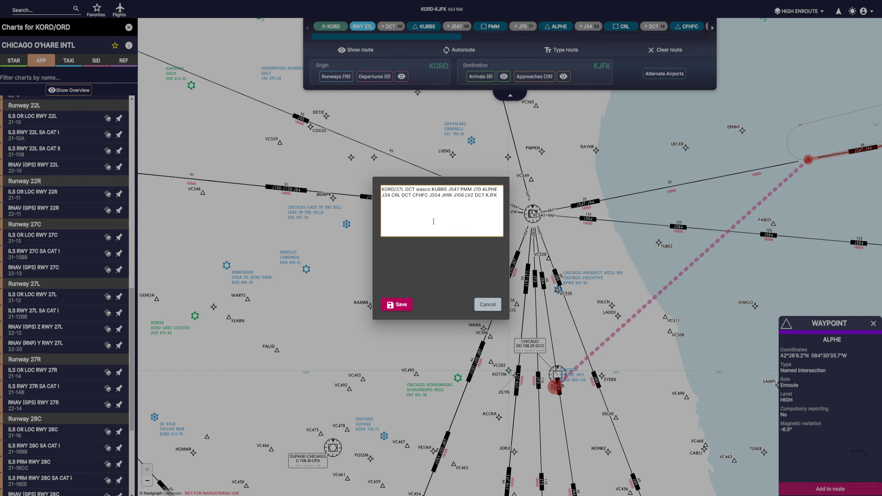
{"action": "left_click", "coordinate": [394, 306]}
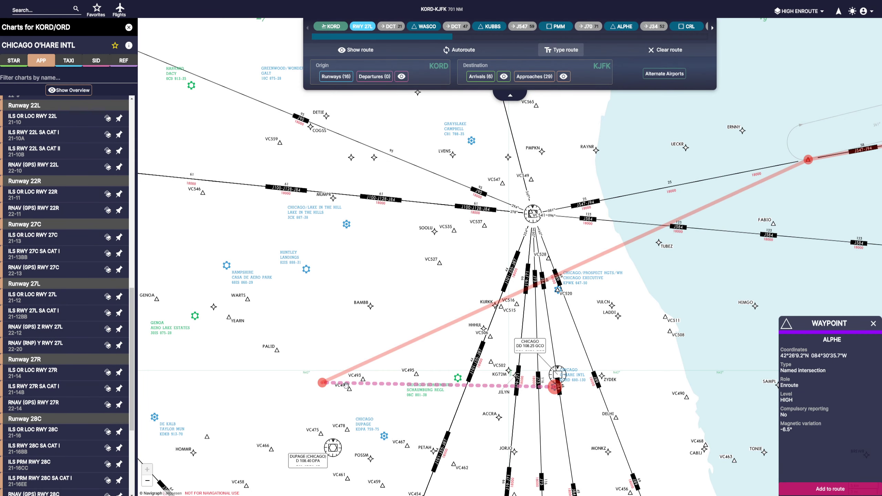
Insert waypoint BAMBB from the map into the route after WASCO
{"action": "left_click_drag", "start_coordinate": [371, 369], "coordinate": [354, 305]}
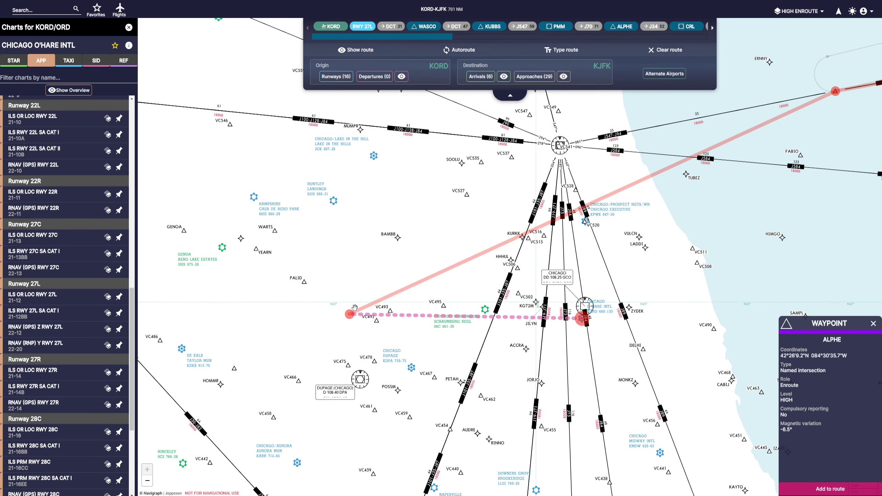
{"action": "scroll", "coordinate": [355, 308], "scroll_direction": "down", "scroll_amount": 2}
{"action": "scroll", "coordinate": [410, 272], "scroll_direction": "up", "scroll_amount": 2}
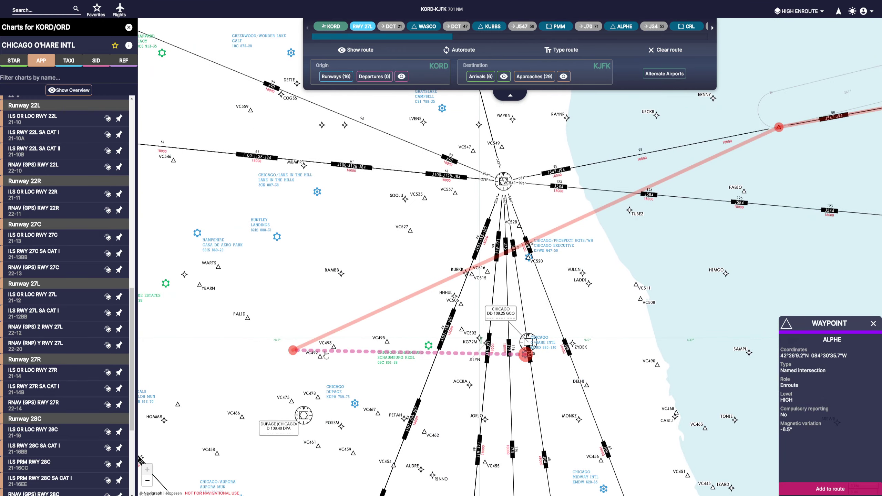
{"action": "left_click", "coordinate": [341, 273]}
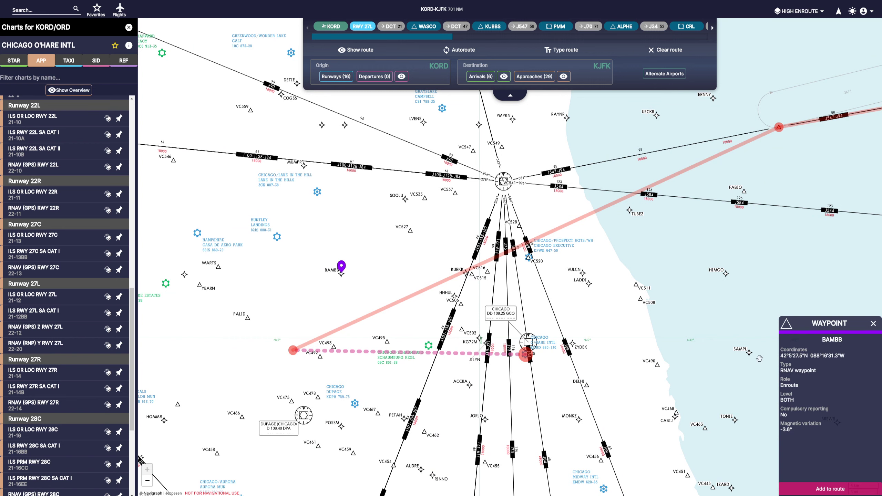
{"action": "left_click", "coordinate": [830, 489]}
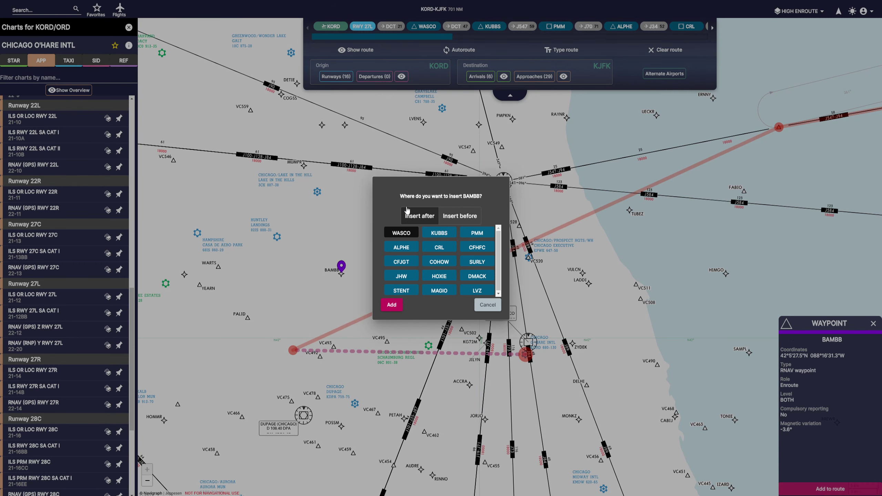
{"action": "left_click", "coordinate": [392, 305]}
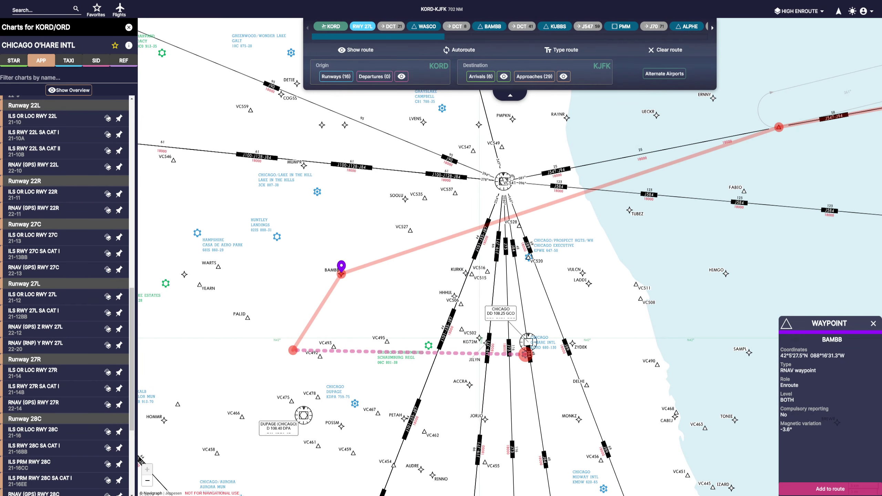
Insert the Northbrook (OBK) VOR/DME into the route after BAMBB
{"action": "left_click", "coordinate": [501, 183]}
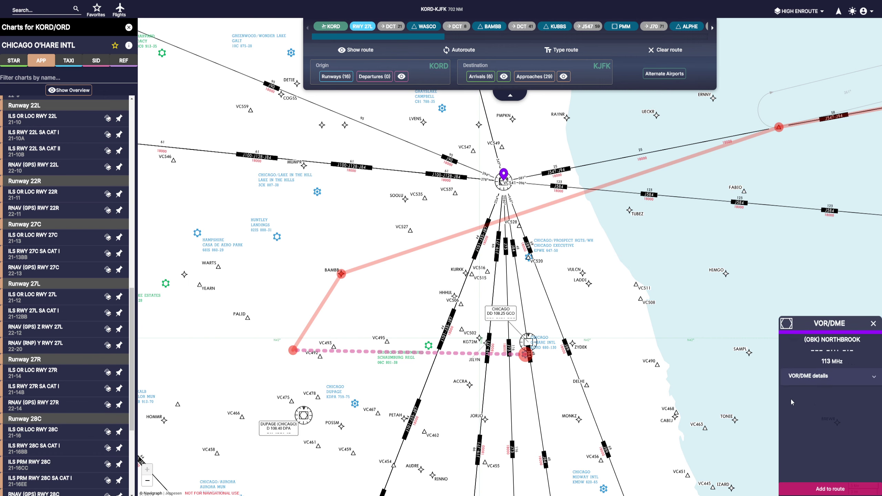
{"action": "left_click", "coordinate": [826, 490]}
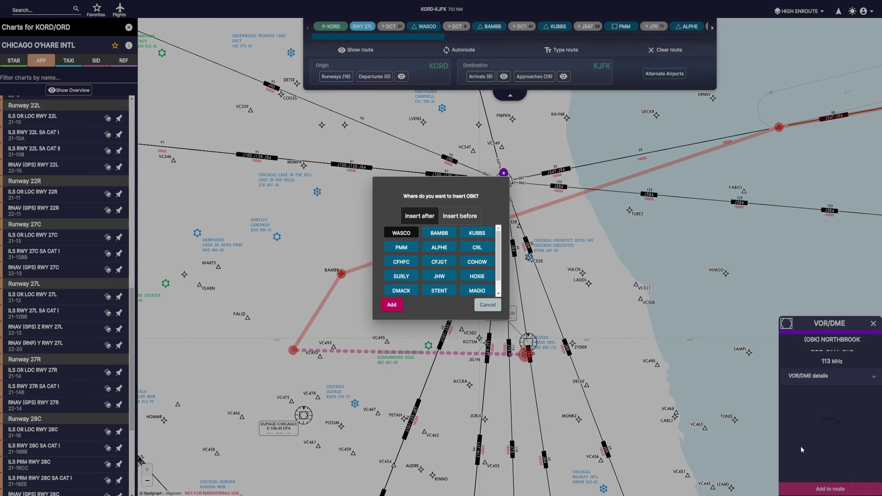
{"action": "left_click", "coordinate": [439, 232]}
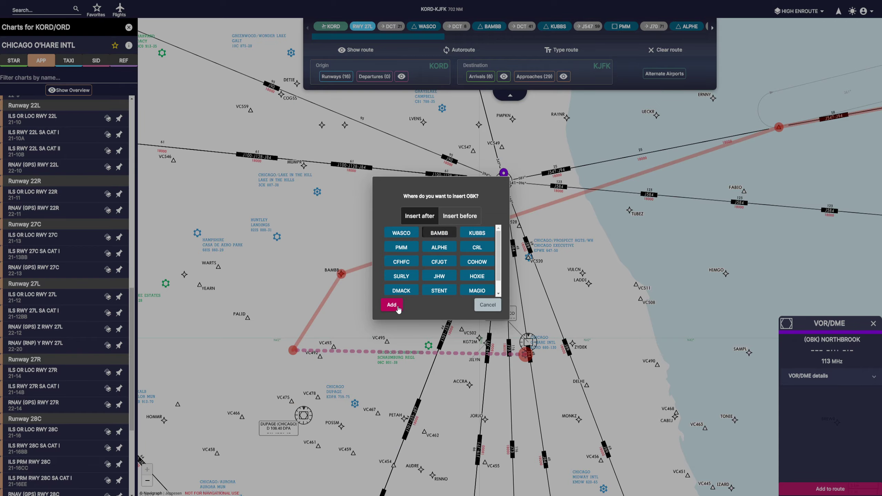
{"action": "left_click", "coordinate": [391, 305]}
Close the KORD charts list and examine the final leg from LVZ to KJFK on the map
{"action": "scroll", "coordinate": [576, 180], "scroll_direction": "down", "scroll_amount": 5}
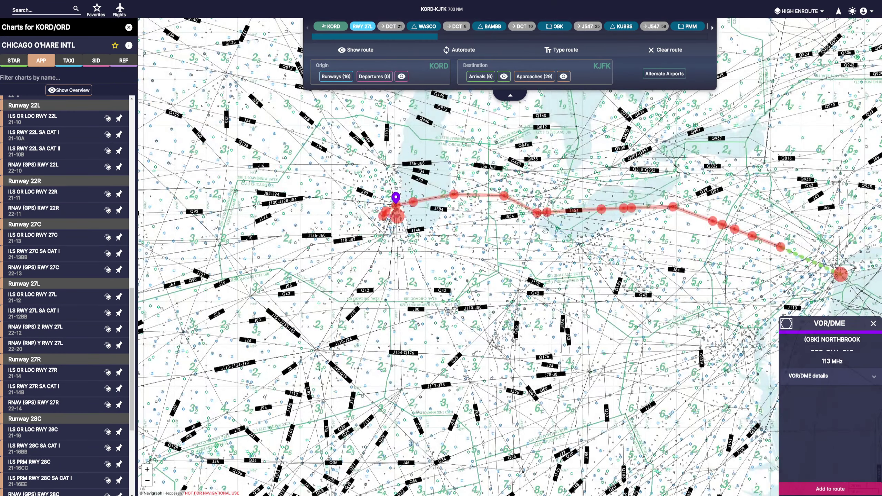
{"action": "left_click_drag", "start_coordinate": [545, 231], "coordinate": [208, 160]}
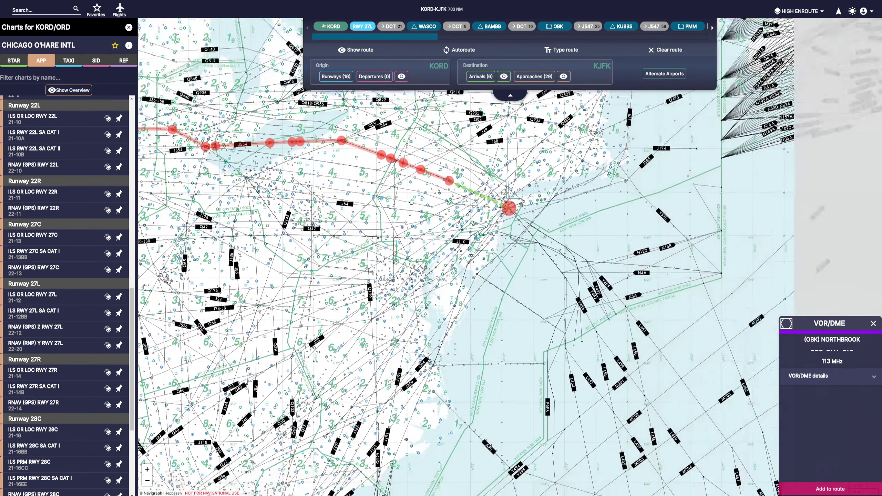
{"action": "scroll", "coordinate": [172, 86], "scroll_direction": "up", "scroll_amount": 5}
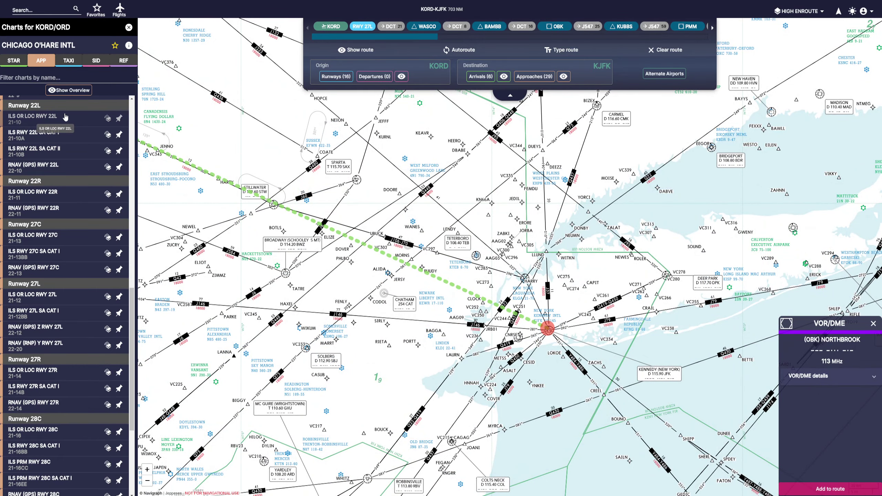
{"action": "left_click", "coordinate": [128, 27]}
{"action": "left_click_drag", "start_coordinate": [99, 181], "coordinate": [290, 192]}
{"action": "scroll", "coordinate": [290, 191], "scroll_direction": "down", "scroll_amount": 3}
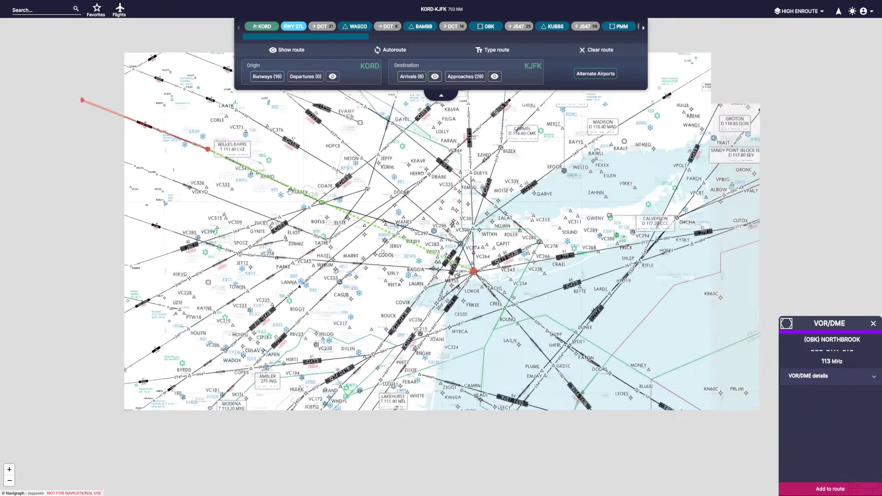
{"action": "scroll", "coordinate": [290, 191], "scroll_direction": "up", "scroll_amount": 3}
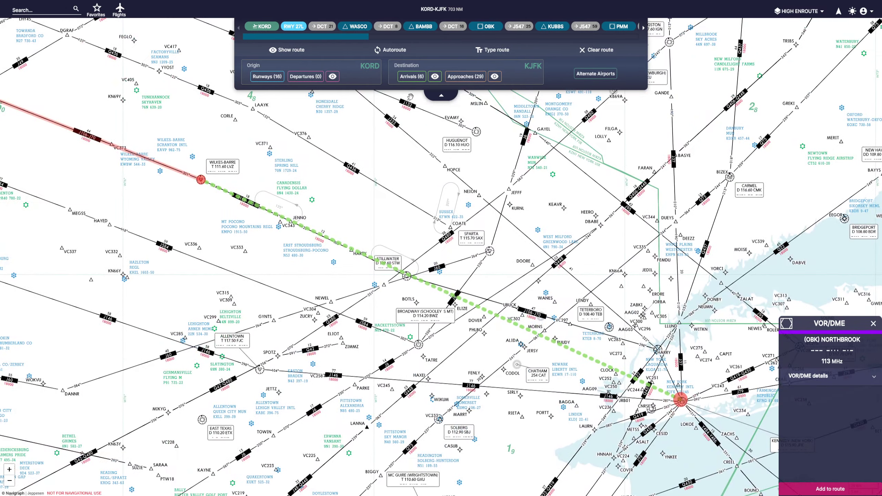
Show the KJFK STAR overview and compare the arrivals for runways 13L, 13R and 22L
{"action": "left_click", "coordinate": [436, 76]}
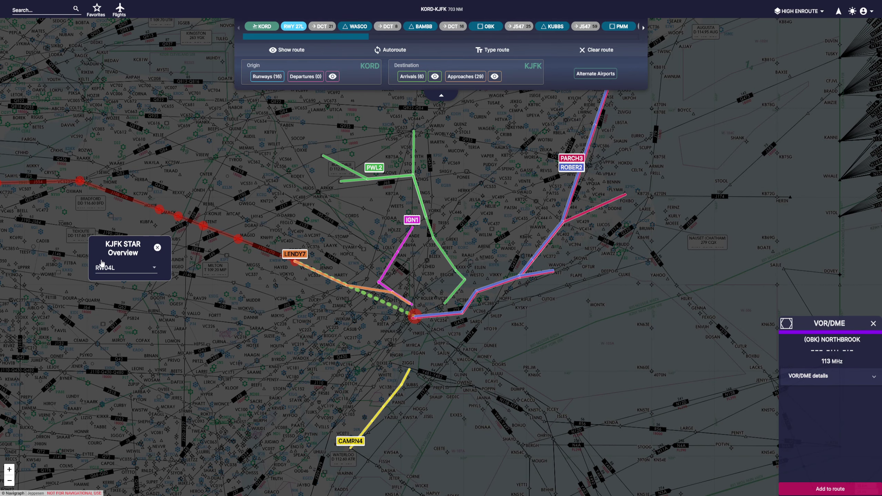
{"action": "left_click", "coordinate": [150, 271]}
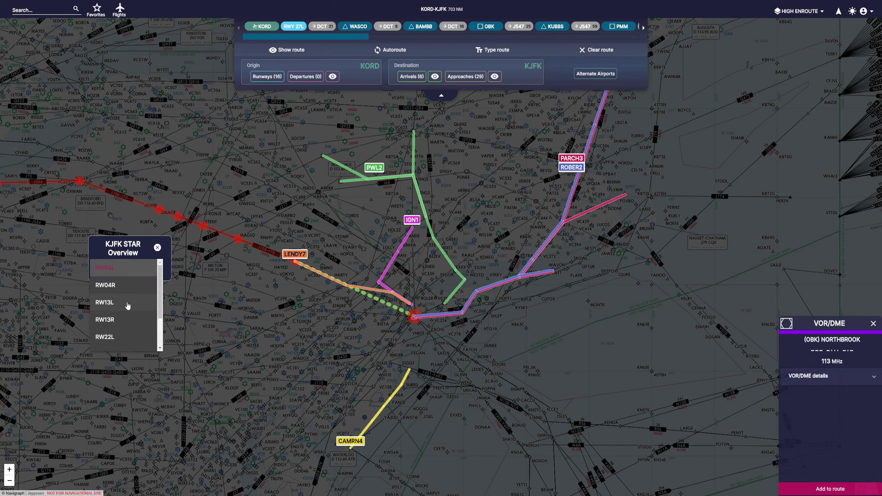
{"action": "left_click", "coordinate": [128, 306]}
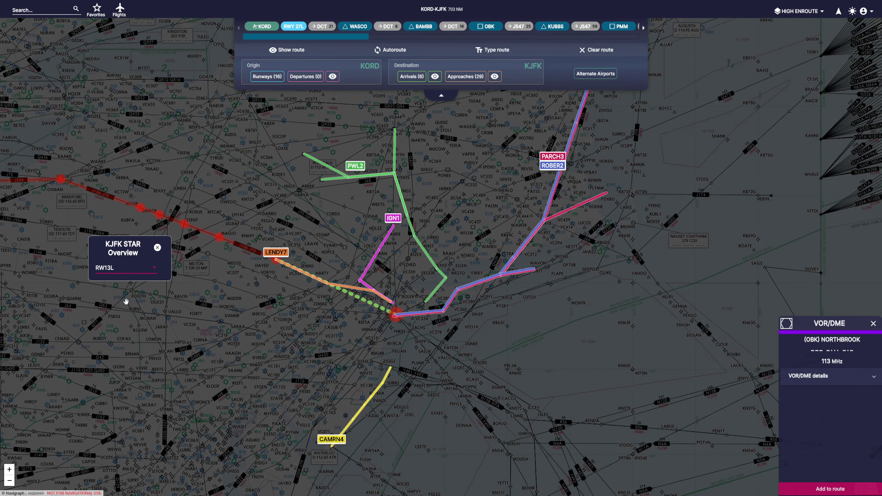
{"action": "left_click", "coordinate": [154, 273]}
{"action": "left_click", "coordinate": [136, 291]}
{"action": "left_click", "coordinate": [152, 272]}
{"action": "left_click", "coordinate": [132, 290]}
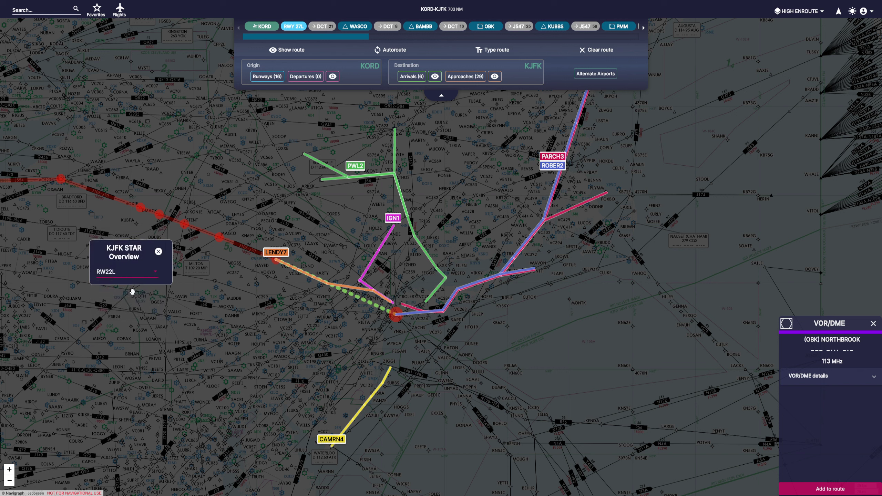
Compare the KJFK arrivals for runways 31L and 31R, and close the STAR overview
{"action": "left_click", "coordinate": [149, 274]}
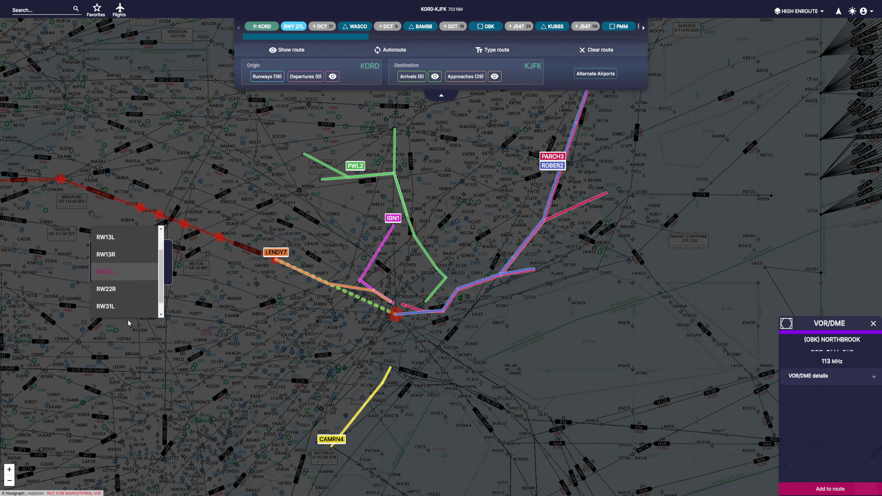
{"action": "left_click", "coordinate": [117, 306]}
{"action": "left_click", "coordinate": [159, 275]}
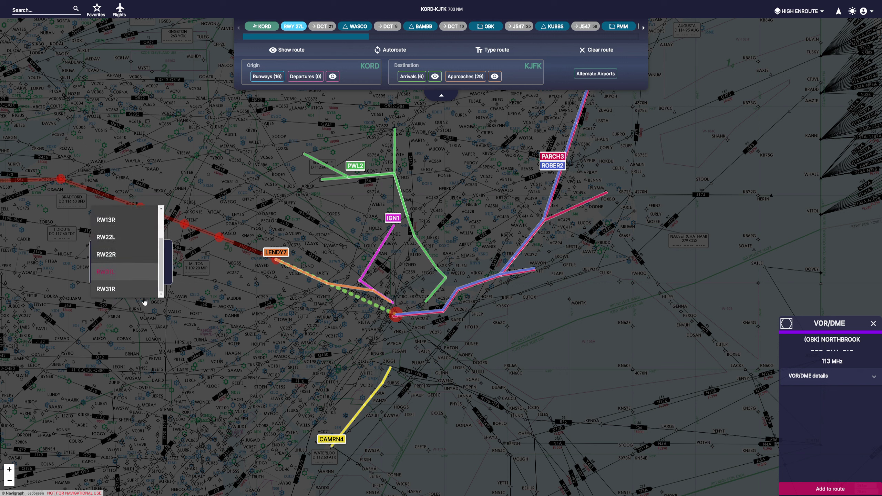
{"action": "left_click", "coordinate": [108, 291]}
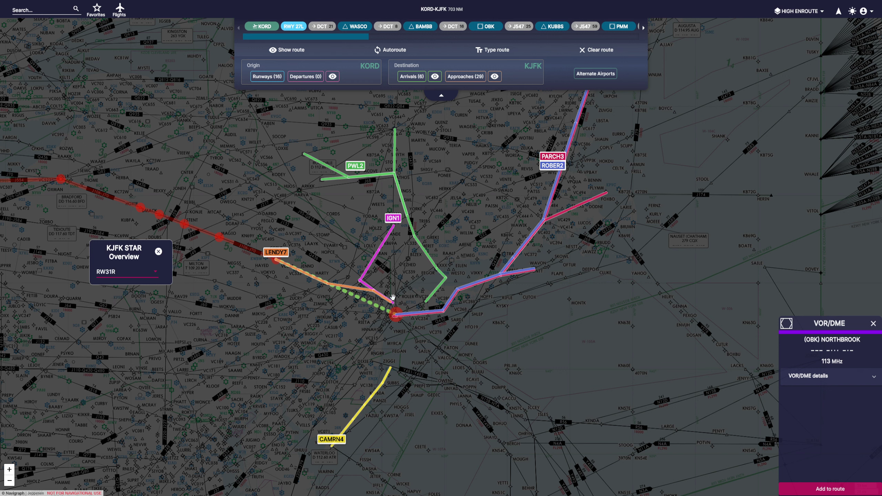
{"action": "left_click", "coordinate": [135, 276]}
{"action": "left_click", "coordinate": [106, 197]}
{"action": "left_click", "coordinate": [159, 251]}
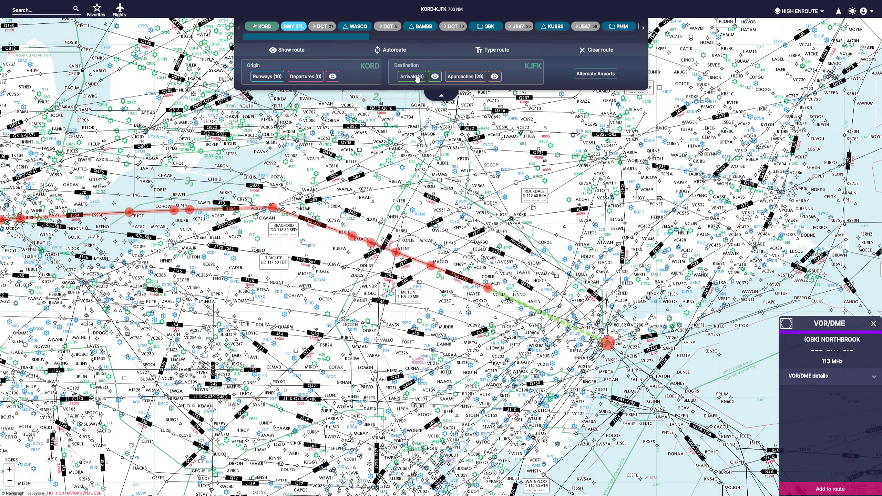
Review the KJFK arrivals and add the ILS RWY 04L approach to the route
{"action": "left_click", "coordinate": [417, 77]}
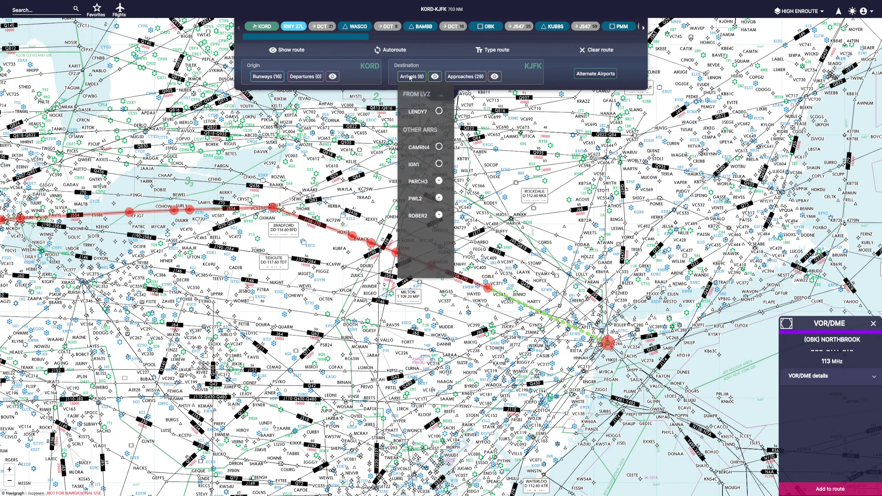
{"action": "left_click", "coordinate": [470, 75]}
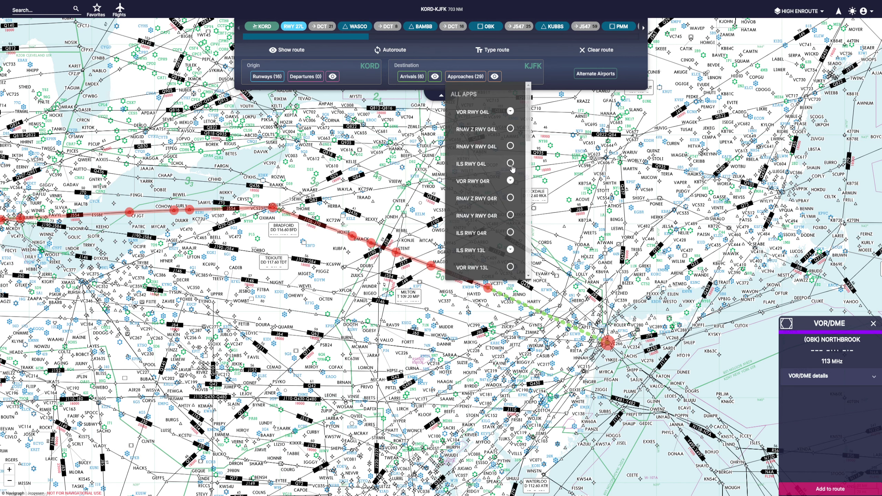
{"action": "left_click", "coordinate": [511, 164]}
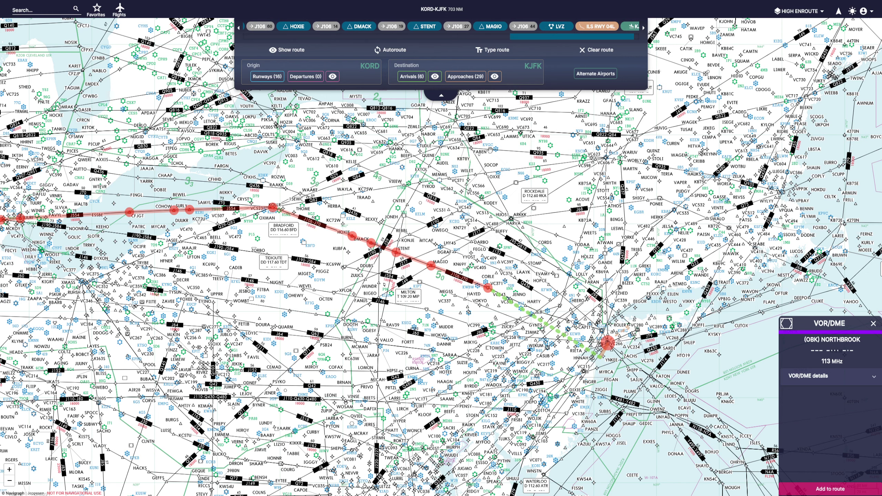
Review the KJFK arrivals available from LVZ and examine LVZ on the map
{"action": "left_click", "coordinate": [411, 77]}
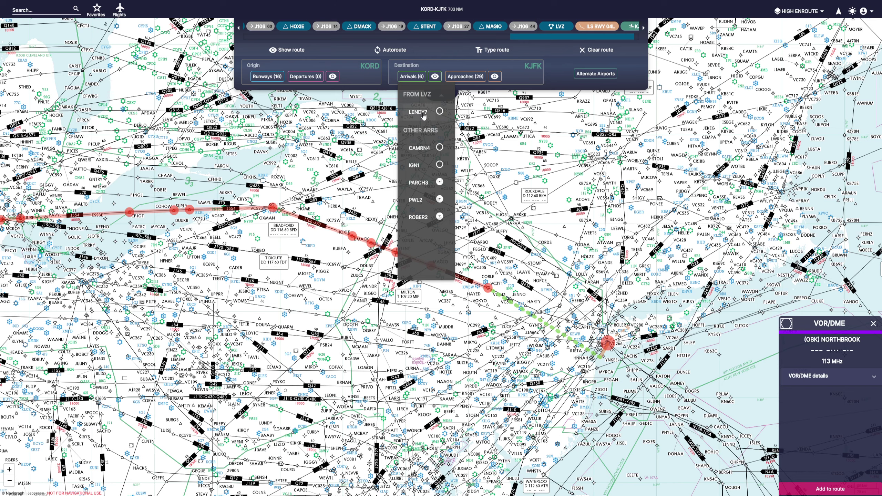
{"action": "left_click", "coordinate": [503, 228]}
{"action": "scroll", "coordinate": [494, 273], "scroll_direction": "up", "scroll_amount": 5}
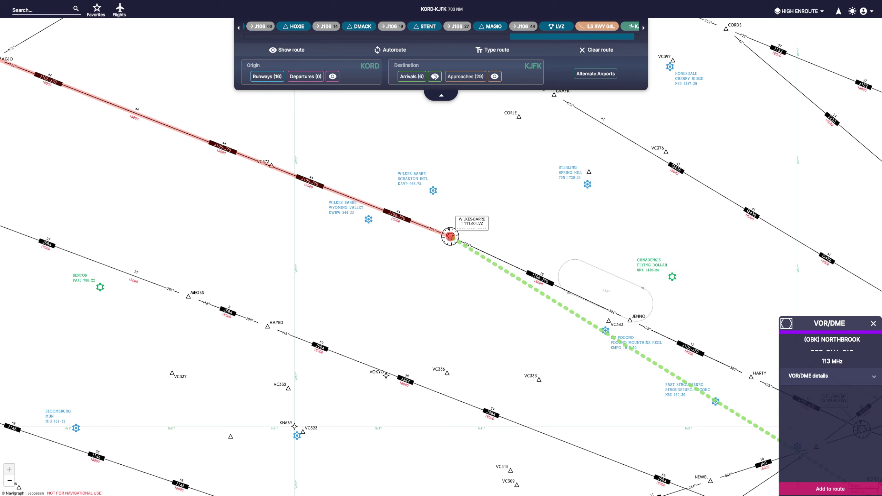
{"action": "left_click", "coordinate": [413, 77]}
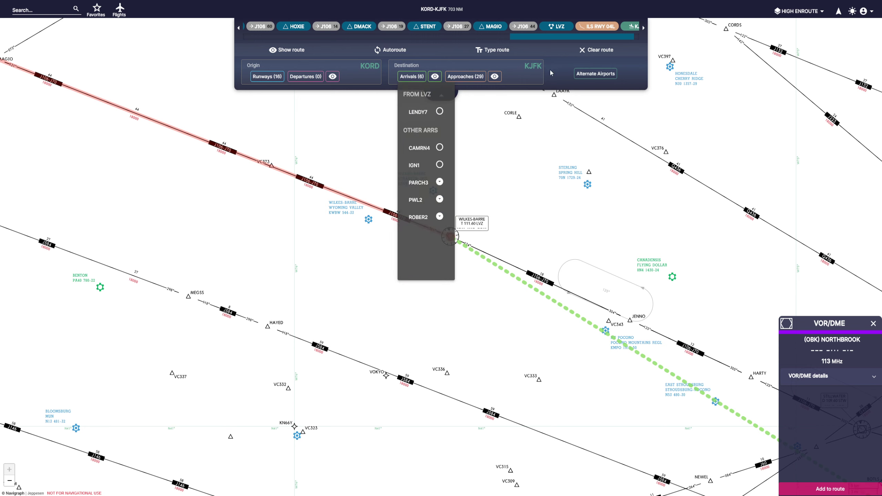
Open the KJFK charts list and read the LENDY 7 ARR chart
{"action": "left_click", "coordinate": [532, 67]}
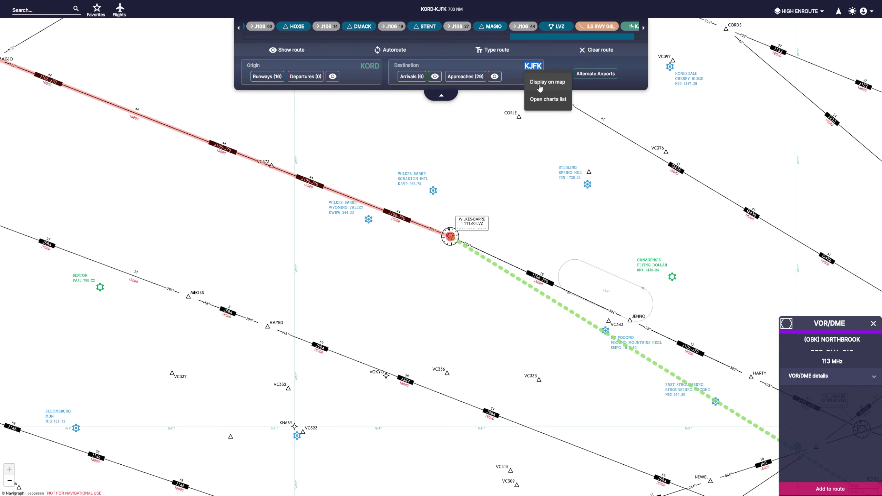
{"action": "left_click", "coordinate": [542, 99]}
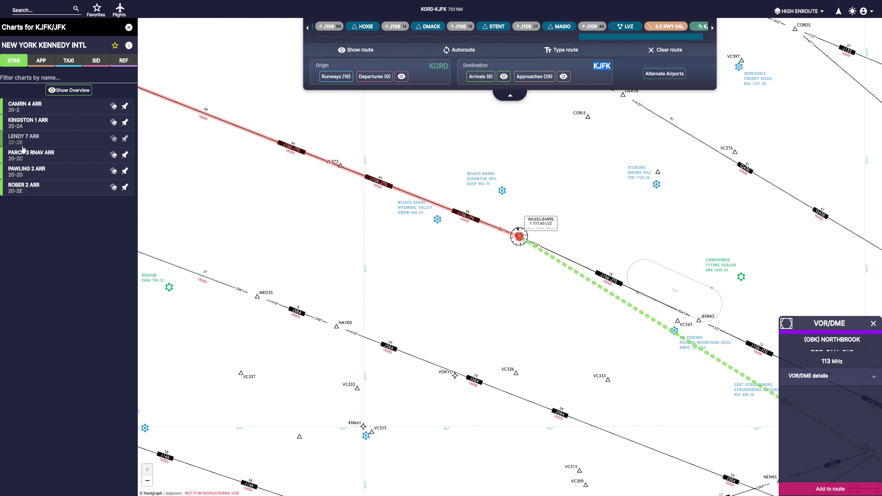
{"action": "left_click", "coordinate": [47, 144]}
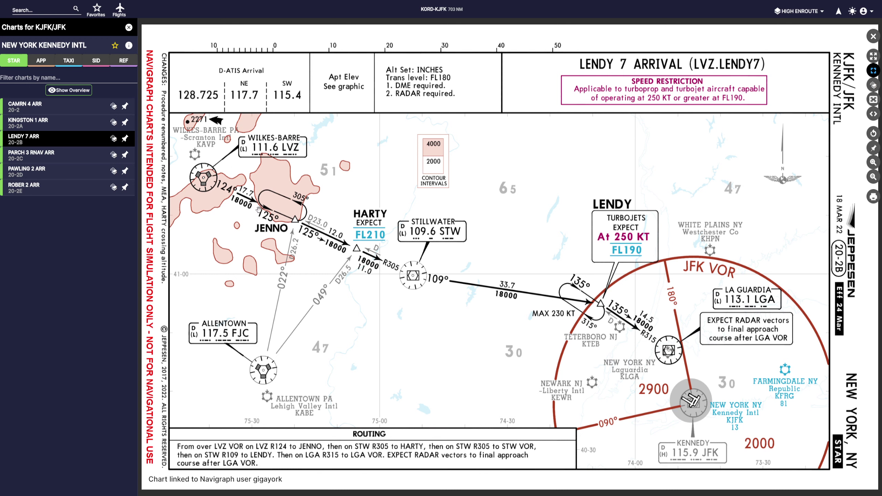
{"action": "scroll", "coordinate": [632, 312], "scroll_direction": "down", "scroll_amount": 1}
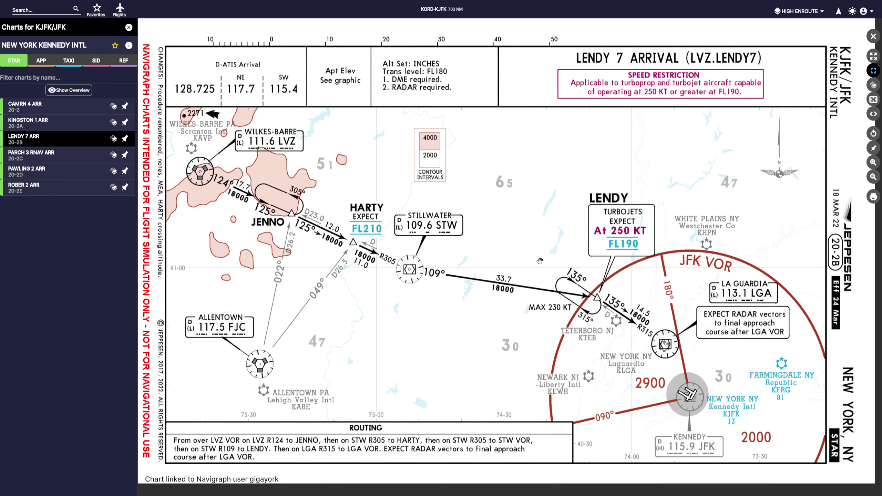
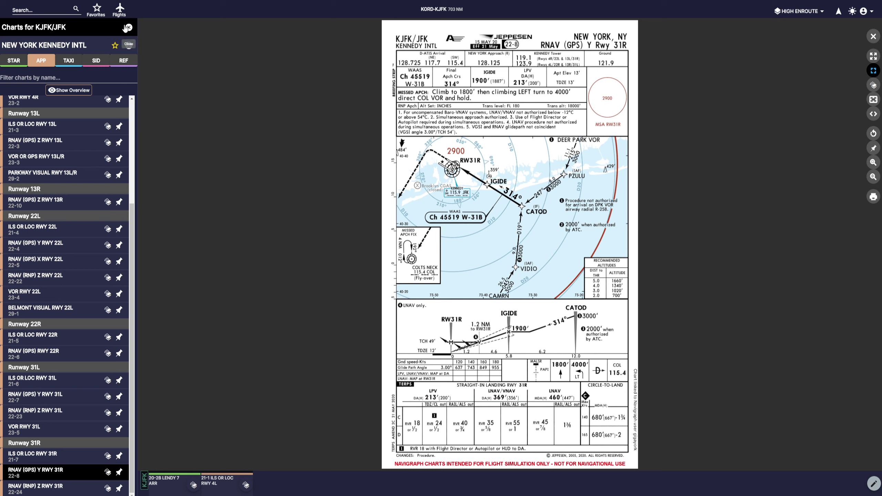
Close the open RNAV (GPS) Y Rwy 31R chart and add the LENDY7 arrival from LVZ to the route
{"action": "left_click", "coordinate": [873, 37]}
{"action": "left_click", "coordinate": [475, 77]}
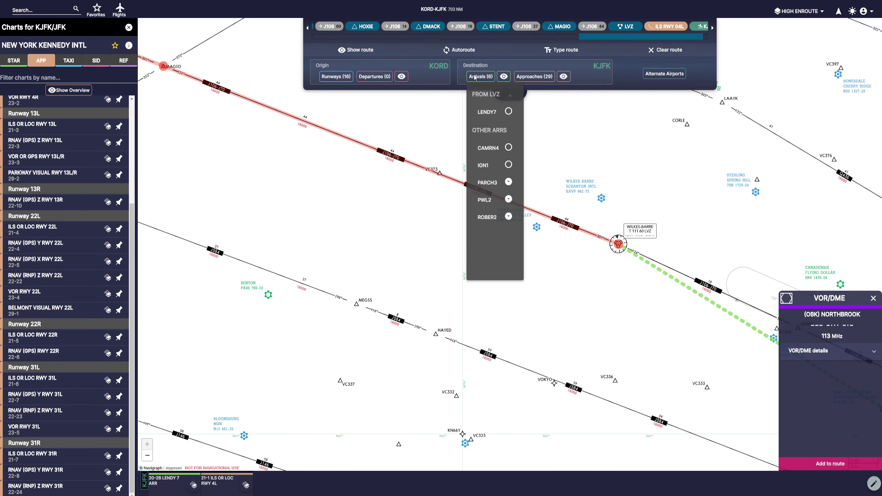
{"action": "left_click", "coordinate": [509, 112]}
{"action": "scroll", "coordinate": [538, 147], "scroll_direction": "down", "scroll_amount": 5}
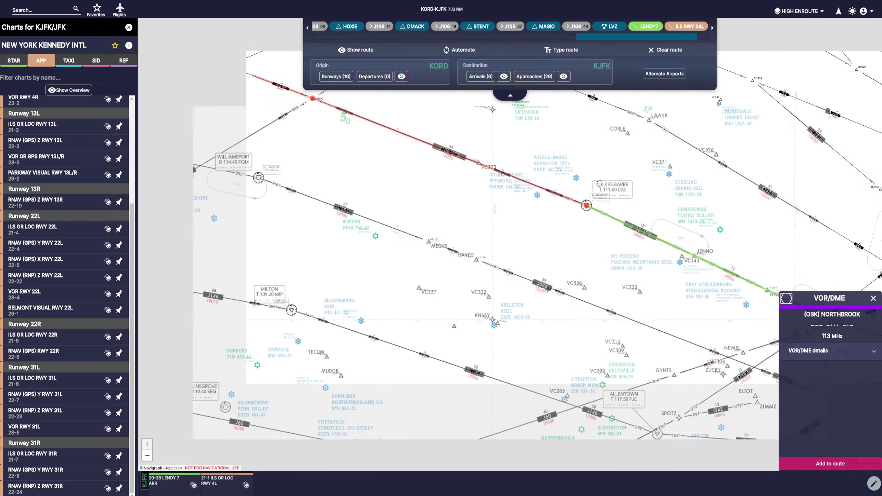
{"action": "left_click_drag", "start_coordinate": [698, 219], "coordinate": [299, 140]}
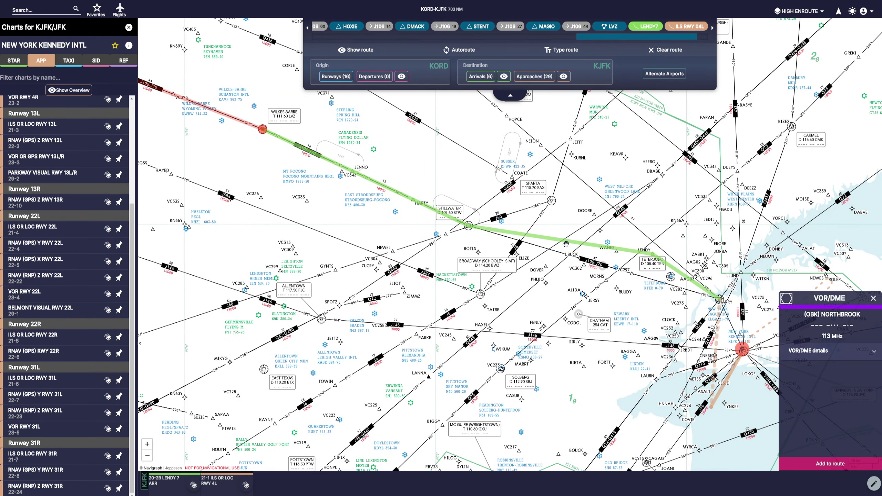
{"action": "left_click_drag", "start_coordinate": [553, 177], "coordinate": [480, 149]}
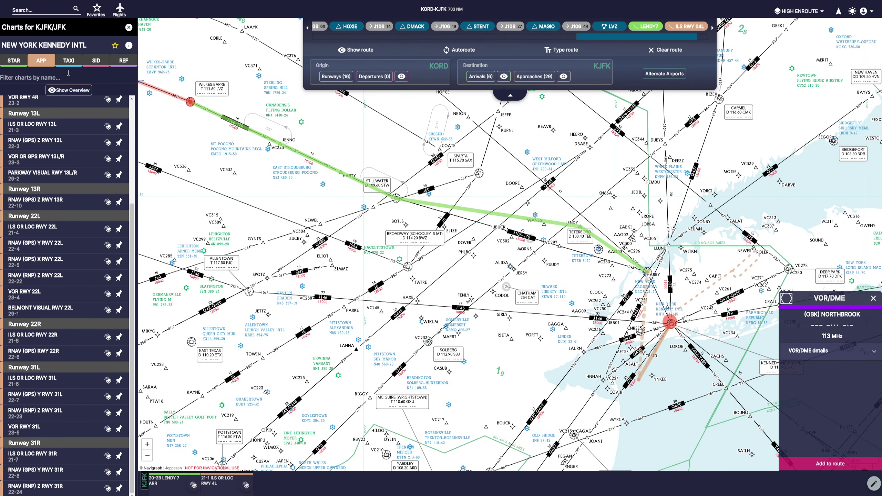
Open the LENDY 7 ARR chart from the KJFK STAR charts and overlay it on the map
{"action": "left_click", "coordinate": [18, 63]}
{"action": "left_click", "coordinate": [24, 137]}
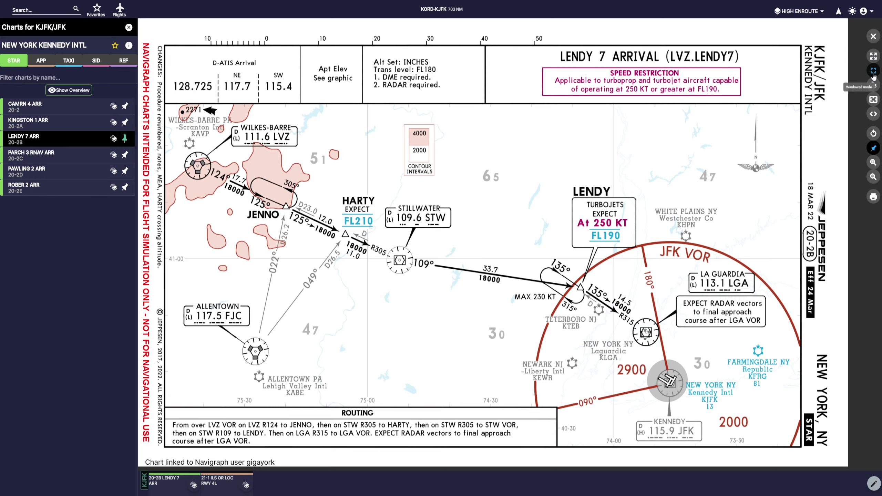
{"action": "left_click", "coordinate": [873, 88]}
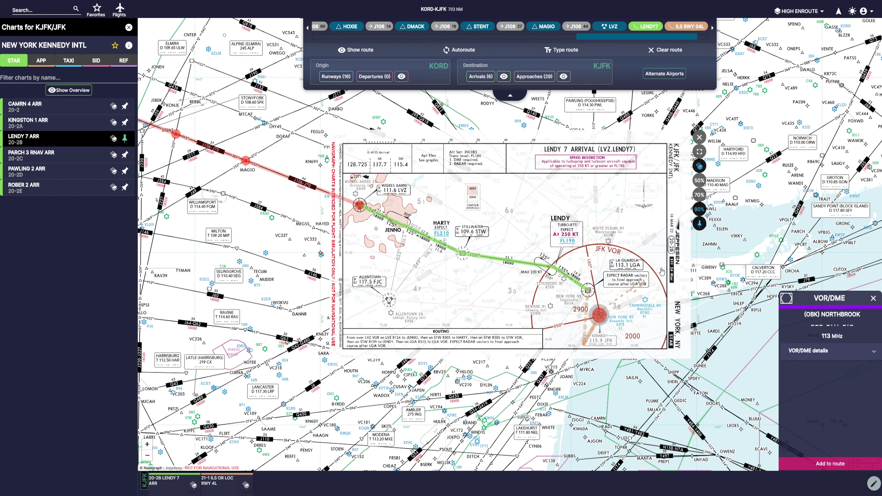
Compare the LENDY 7 chart overlay at 70% and 50% opacity, and set it back to 90%
{"action": "left_click", "coordinate": [699, 195]}
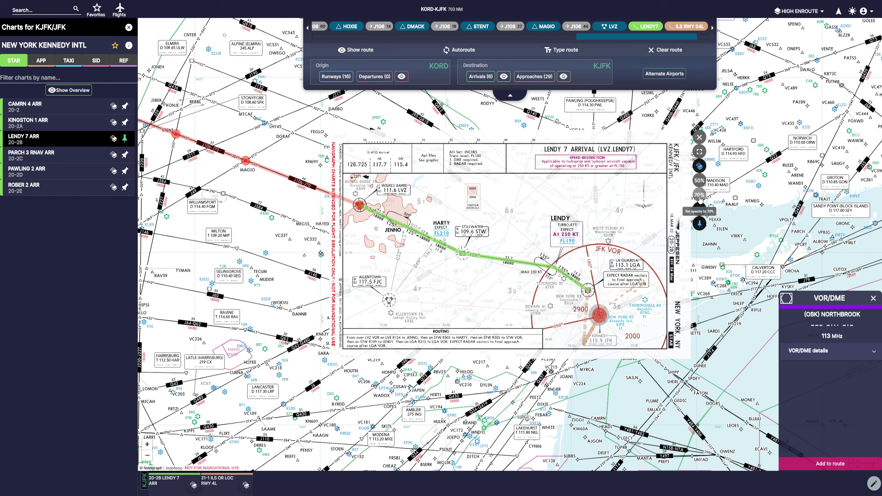
{"action": "left_click", "coordinate": [699, 180]}
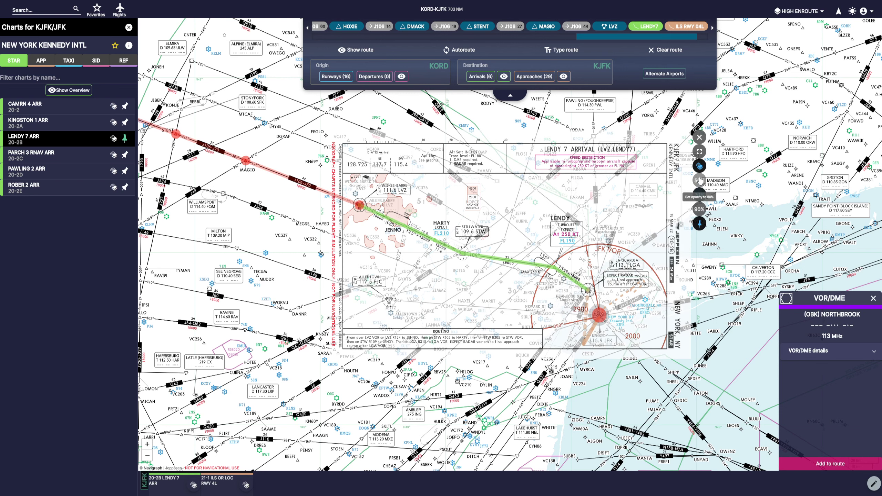
{"action": "left_click", "coordinate": [699, 209]}
View the LENDY 7 ARR chart outside the map overlay and close it
{"action": "left_click", "coordinate": [700, 152]}
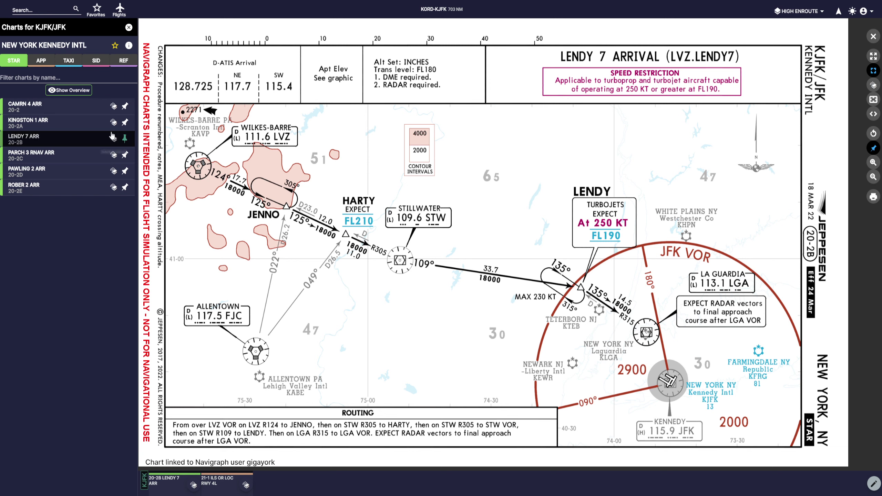
{"action": "left_click_drag", "start_coordinate": [522, 161], "coordinate": [528, 165]}
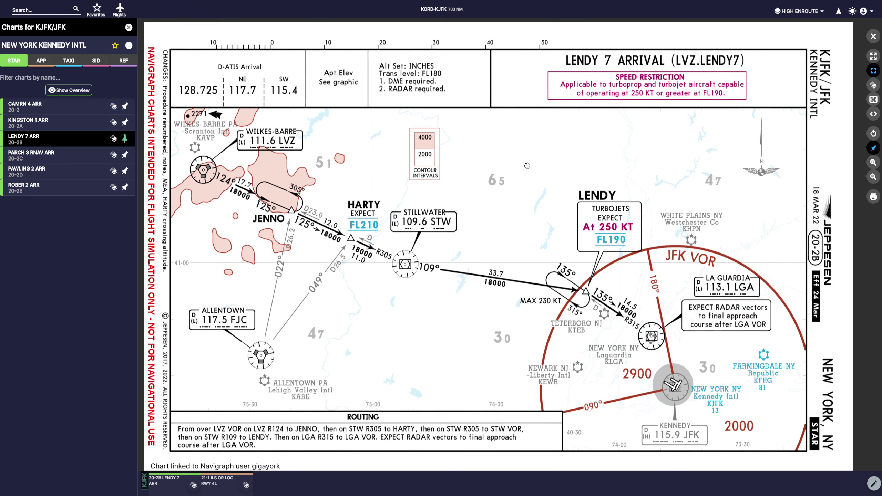
{"action": "left_click", "coordinate": [873, 37]}
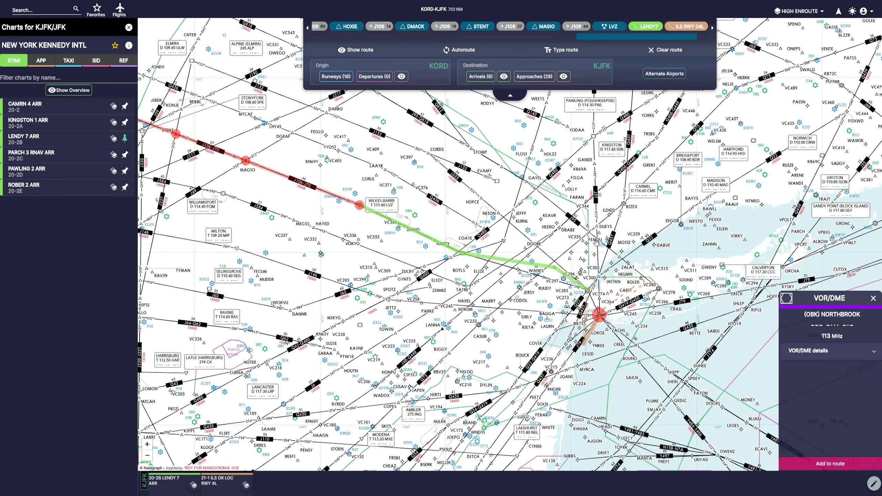
Switch the KJFK approach to VOR RWY 04L with the JFK transition
{"action": "scroll", "coordinate": [596, 244], "scroll_direction": "up", "scroll_amount": 2}
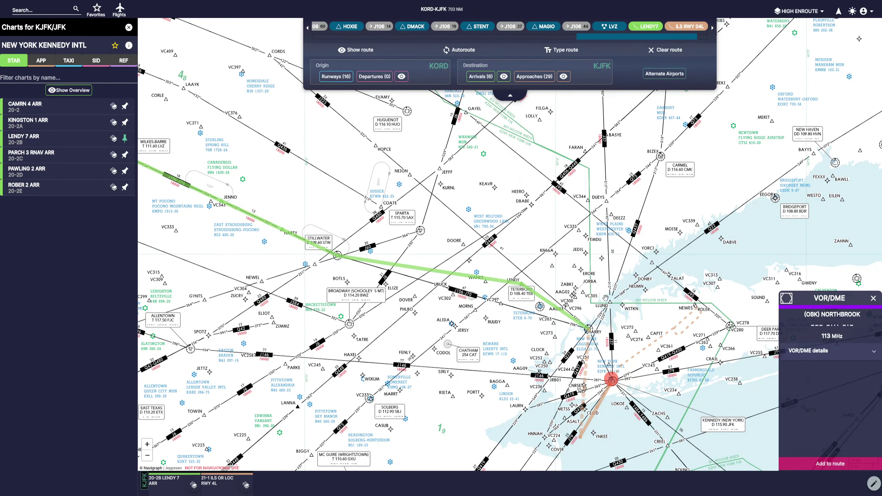
{"action": "left_click_drag", "start_coordinate": [605, 298], "coordinate": [522, 225]}
{"action": "scroll", "coordinate": [523, 261], "scroll_direction": "up", "scroll_amount": 2}
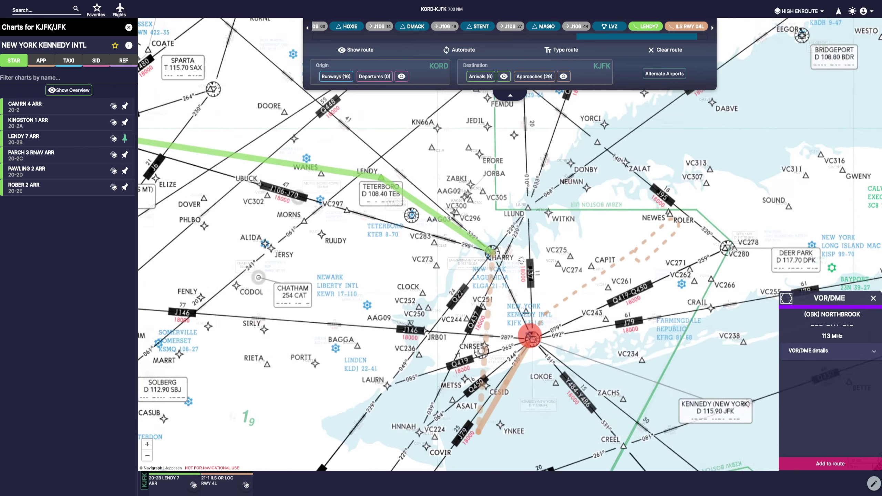
{"action": "left_click", "coordinate": [532, 76]}
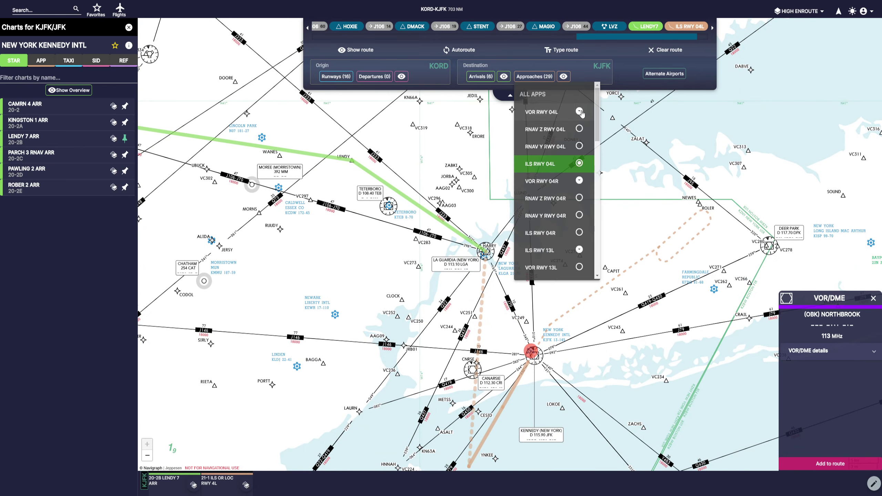
{"action": "left_click", "coordinate": [580, 112]}
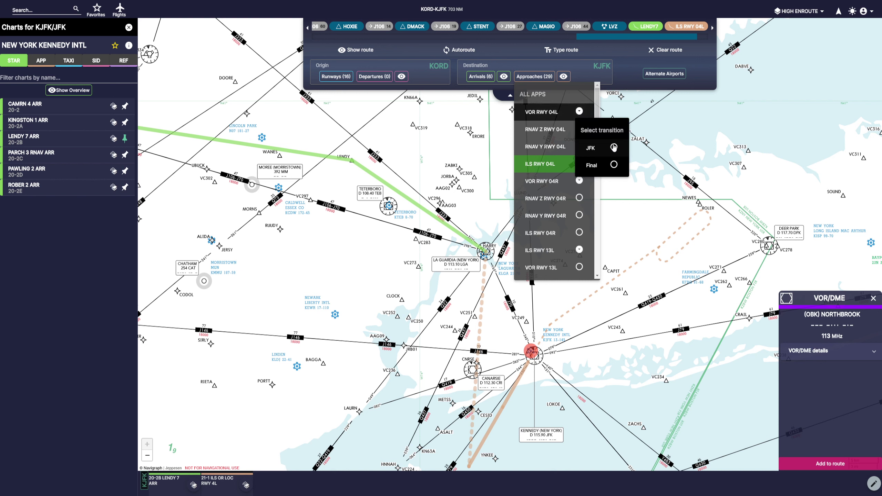
{"action": "left_click", "coordinate": [614, 148]}
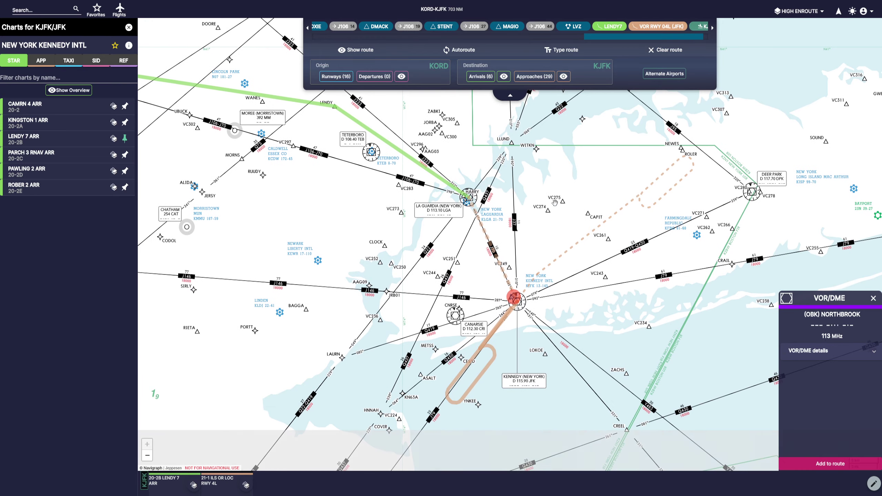
Change the KJFK approach to RNAV Z RWY 04L and look over the approach options
{"action": "left_click", "coordinate": [534, 77]}
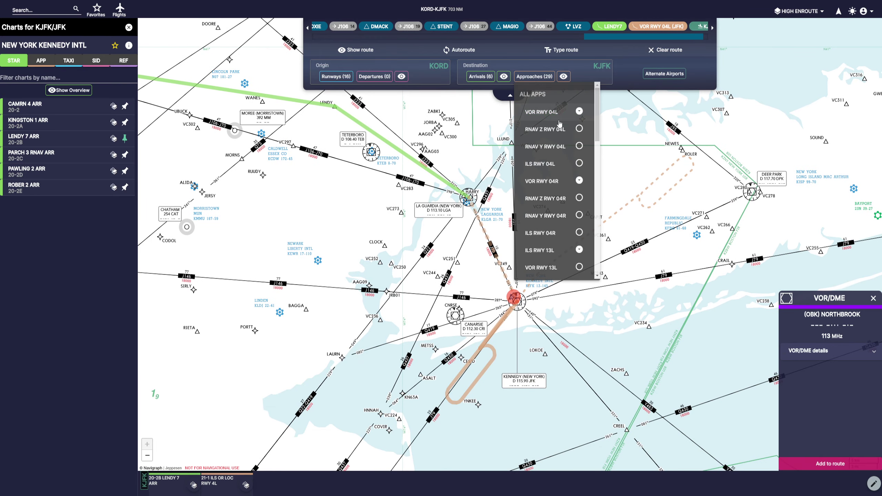
{"action": "left_click", "coordinate": [575, 129]}
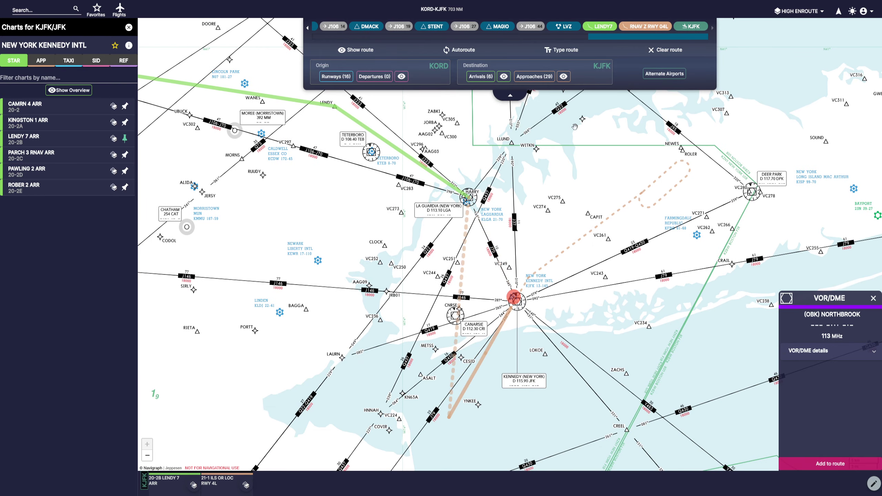
{"action": "left_click", "coordinate": [528, 76]}
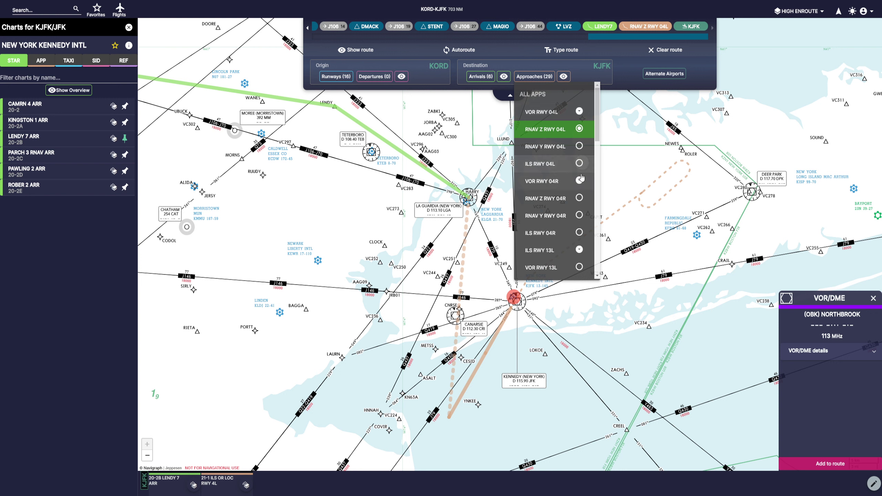
Change the KJFK arrival to PARCH3 with the PARCH transition and inspect the new path on the map
{"action": "left_click", "coordinate": [480, 78]}
{"action": "left_click", "coordinate": [508, 181]}
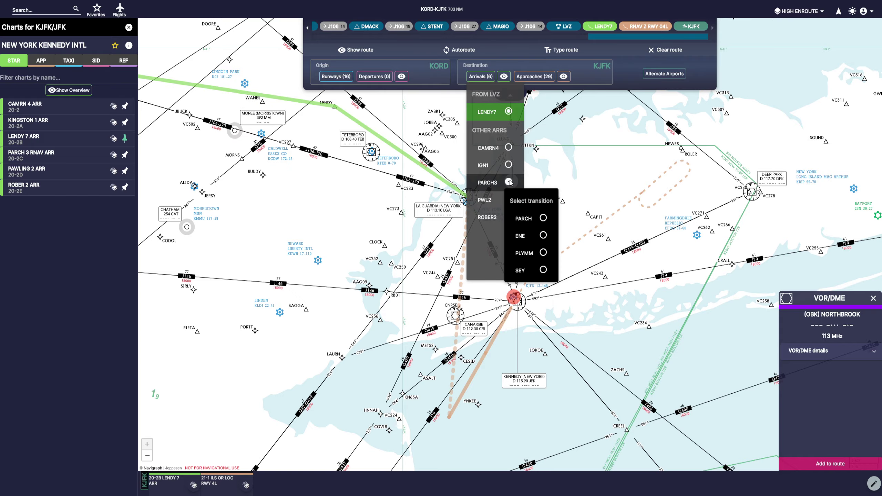
{"action": "left_click", "coordinate": [543, 218]}
{"action": "scroll", "coordinate": [483, 188], "scroll_direction": "down", "scroll_amount": 5}
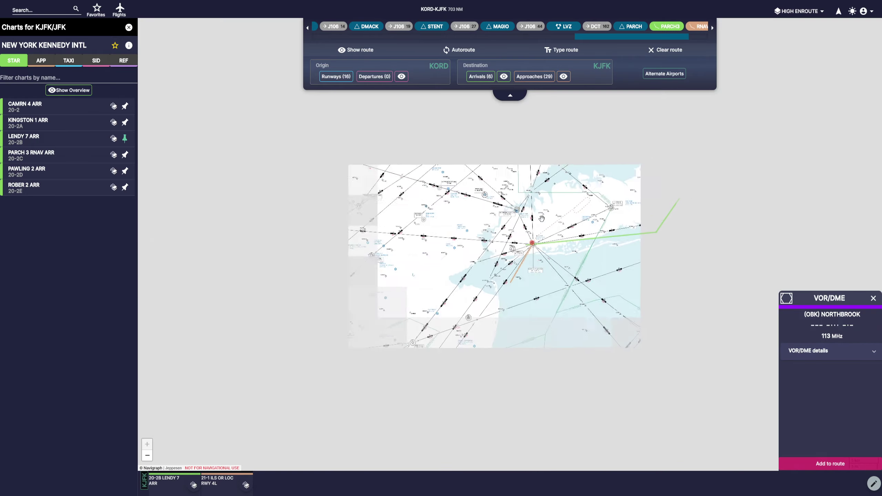
{"action": "scroll", "coordinate": [483, 188], "scroll_direction": "up", "scroll_amount": 5}
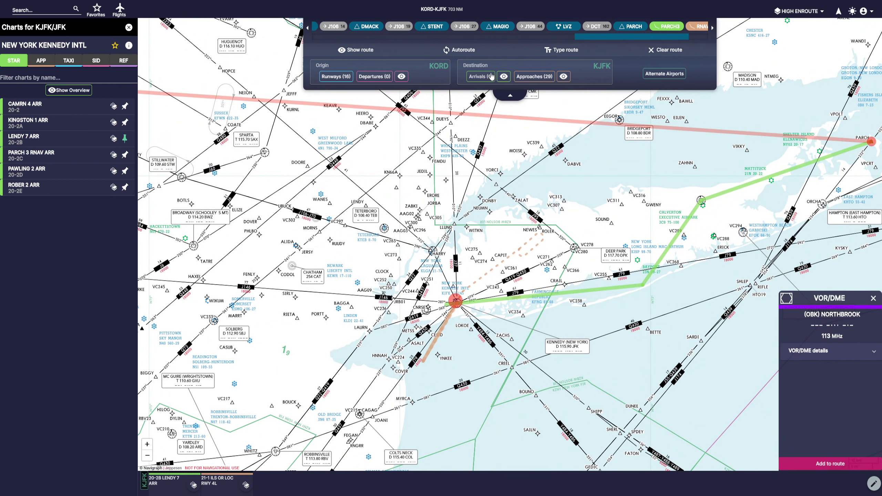
Change the KJFK arrival to PARCH.ROBER2 and the approach to VOR RWY 04L with the JFK transition
{"action": "left_click", "coordinate": [486, 76]}
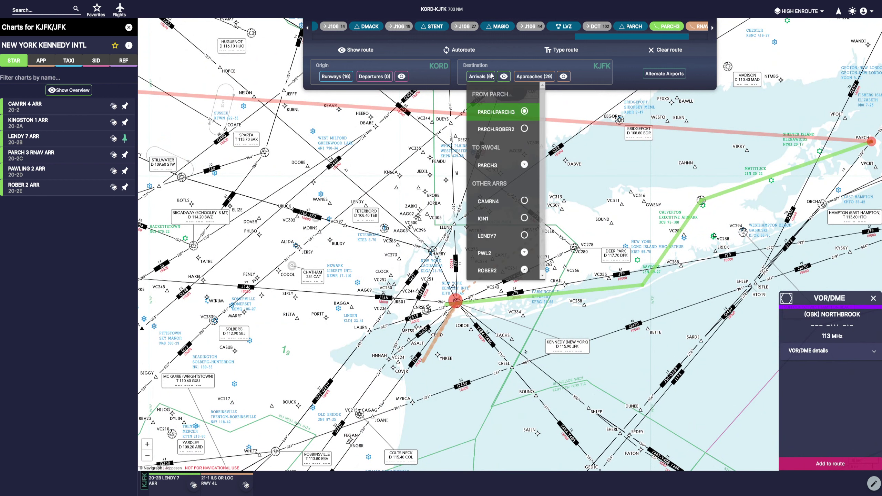
{"action": "left_click", "coordinate": [525, 128]}
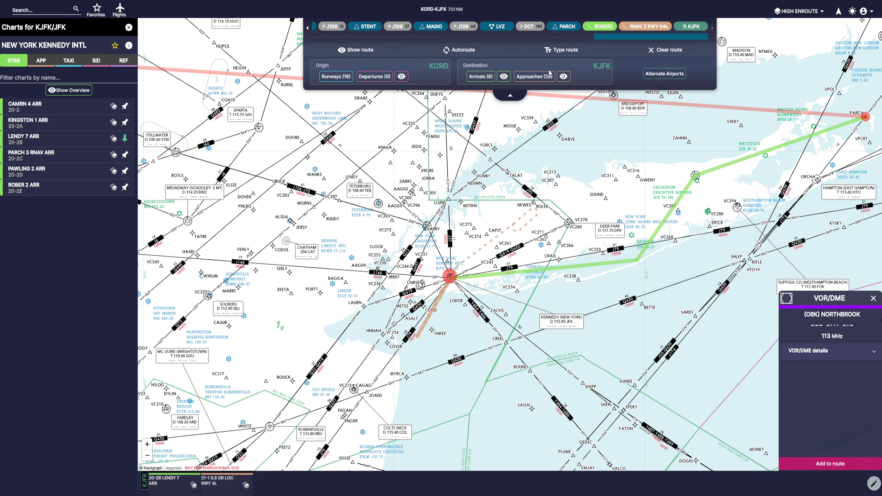
{"action": "left_click", "coordinate": [541, 76]}
{"action": "left_click", "coordinate": [583, 112]}
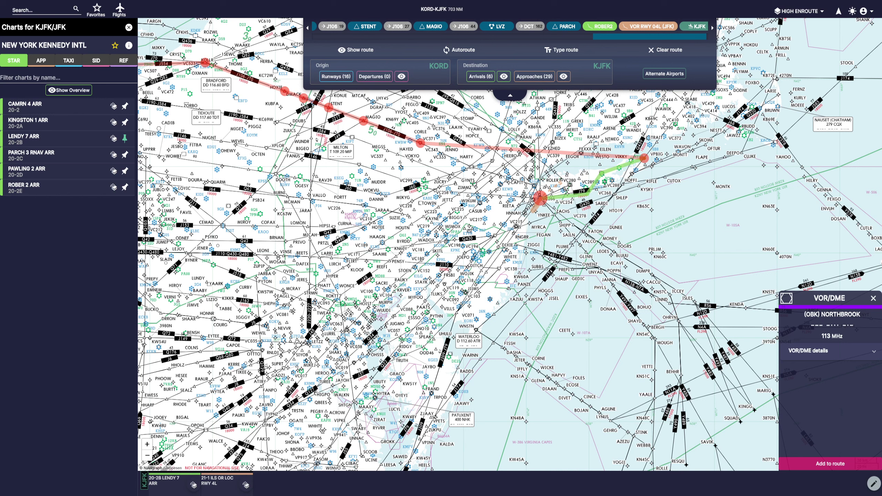
Change the KJFK arrival to IGN1 and inspect the new arrival path on the map
{"action": "left_click", "coordinate": [480, 77]}
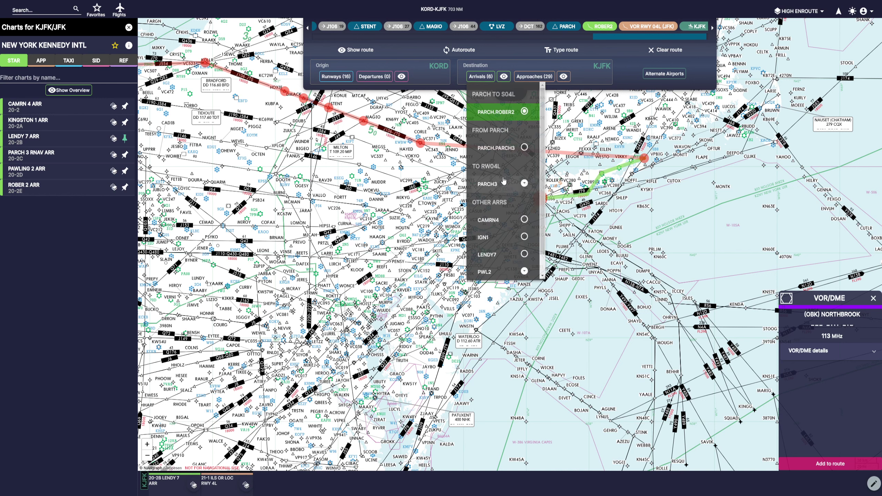
{"action": "scroll", "coordinate": [505, 188], "scroll_direction": "down", "scroll_amount": 1}
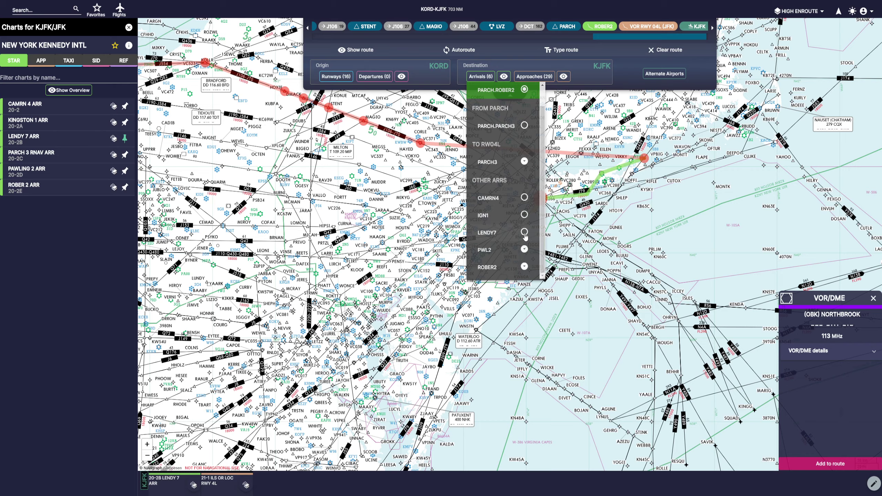
{"action": "left_click", "coordinate": [524, 215]}
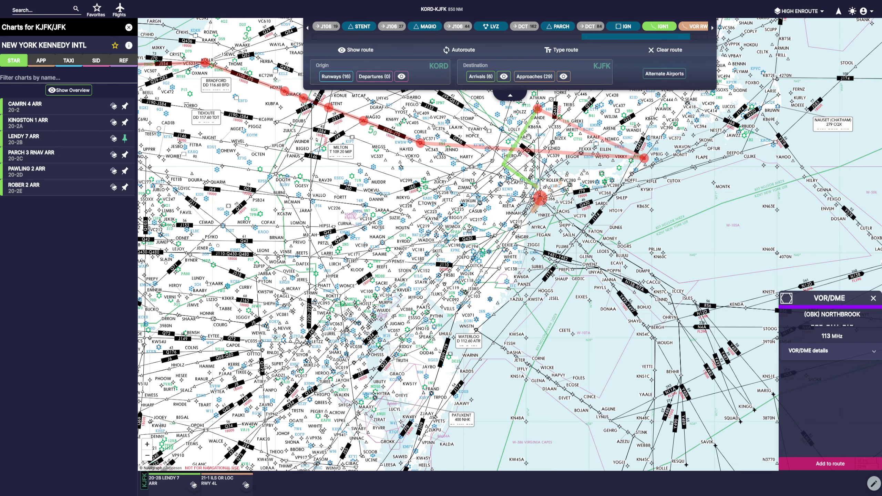
{"action": "scroll", "coordinate": [528, 136], "scroll_direction": "up", "scroll_amount": 5}
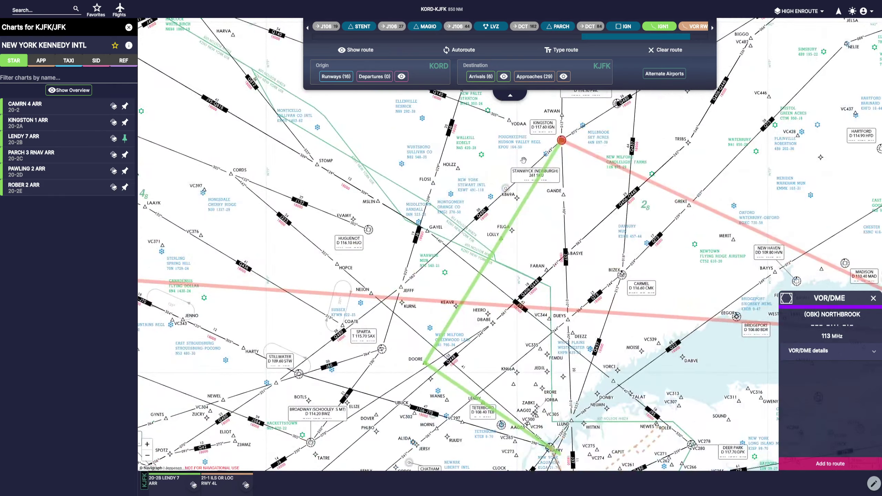
{"action": "scroll", "coordinate": [524, 160], "scroll_direction": "down", "scroll_amount": 5}
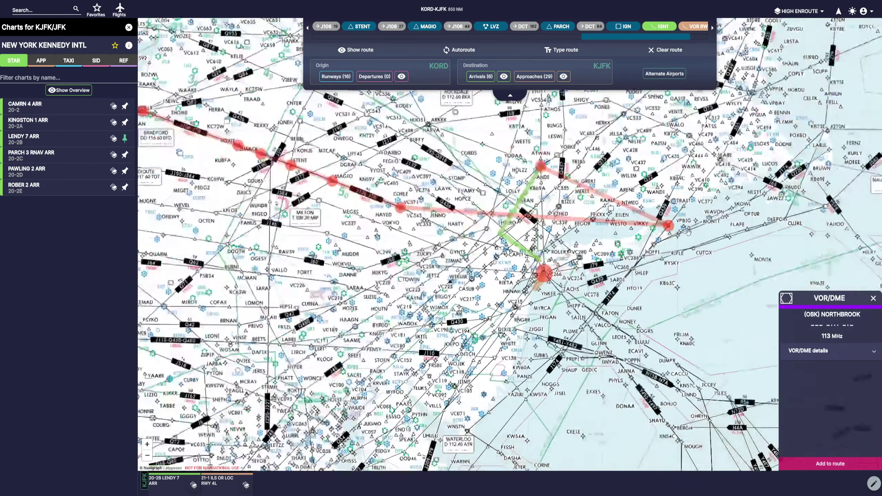
{"action": "scroll", "coordinate": [688, 233], "scroll_direction": "up", "scroll_amount": 2}
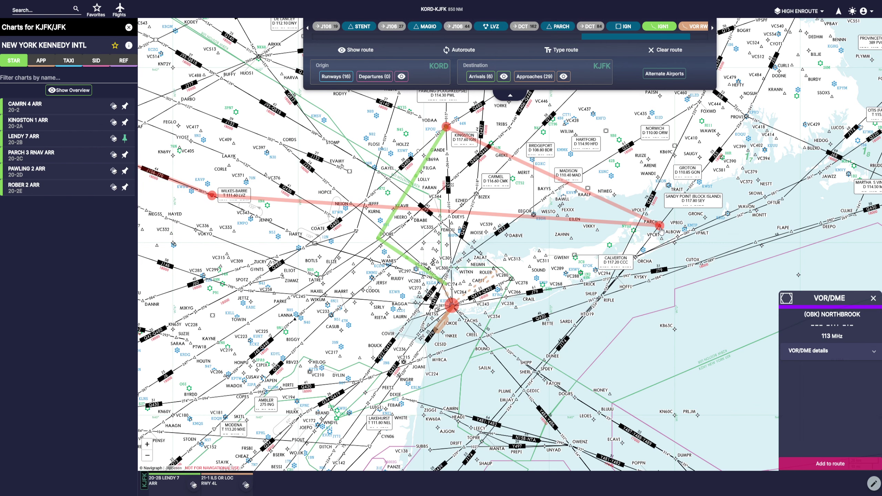
Remove the PARCH waypoint from the route and look over the path from LVZ direct to IGN
{"action": "left_click", "coordinate": [558, 26]}
{"action": "left_click", "coordinate": [556, 43]}
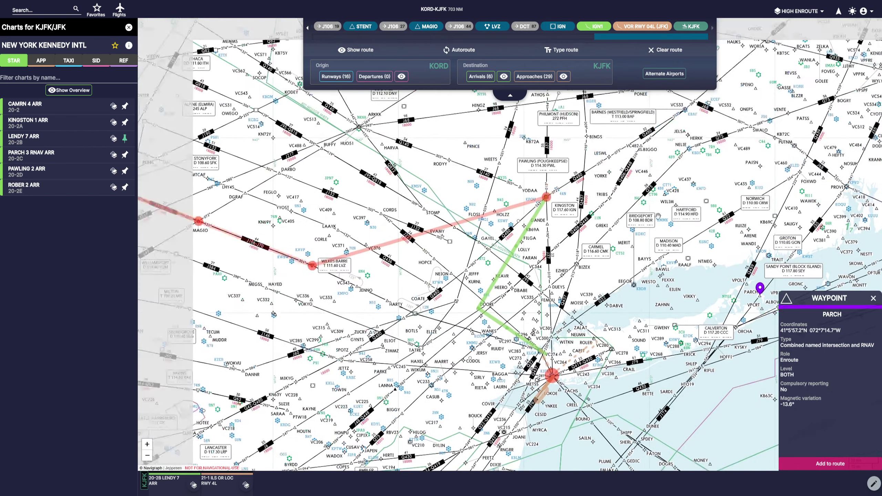
{"action": "scroll", "coordinate": [489, 198], "scroll_direction": "down", "scroll_amount": 3}
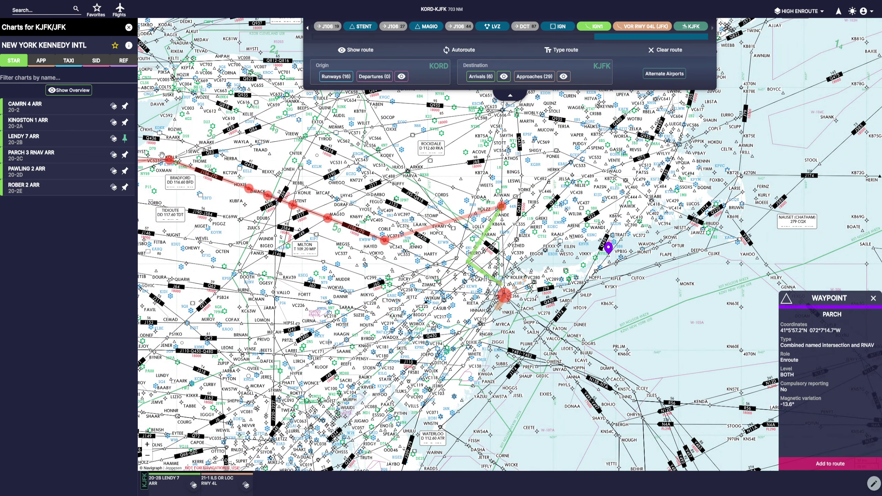
{"action": "scroll", "coordinate": [229, 157], "scroll_direction": "down", "scroll_amount": 2}
{"action": "scroll", "coordinate": [345, 182], "scroll_direction": "down", "scroll_amount": 2}
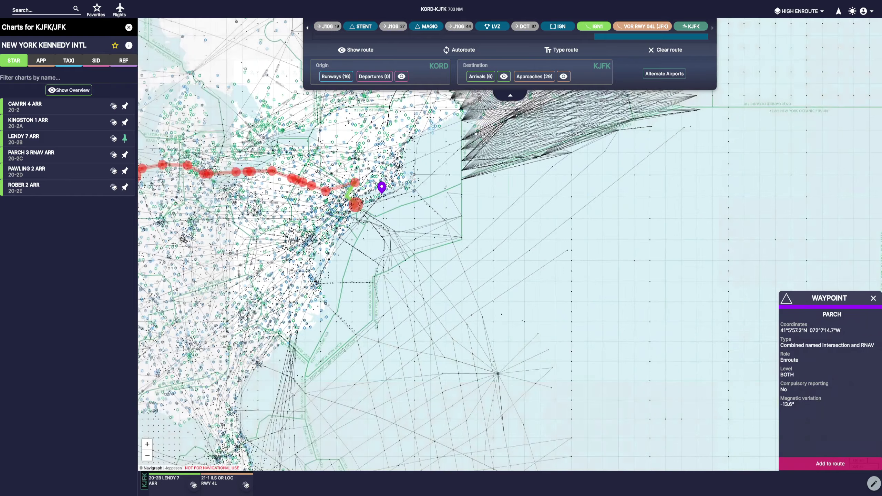
{"action": "scroll", "coordinate": [325, 172], "scroll_direction": "up", "scroll_amount": 4}
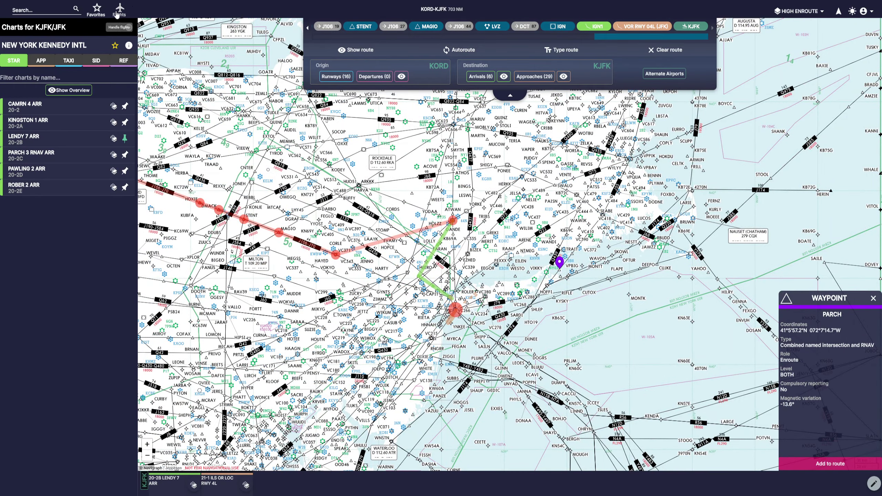
Close the KJFK chart list and the current flight, and start creating a new flight by manual input
{"action": "left_click", "coordinate": [129, 27]}
{"action": "left_click", "coordinate": [120, 10]}
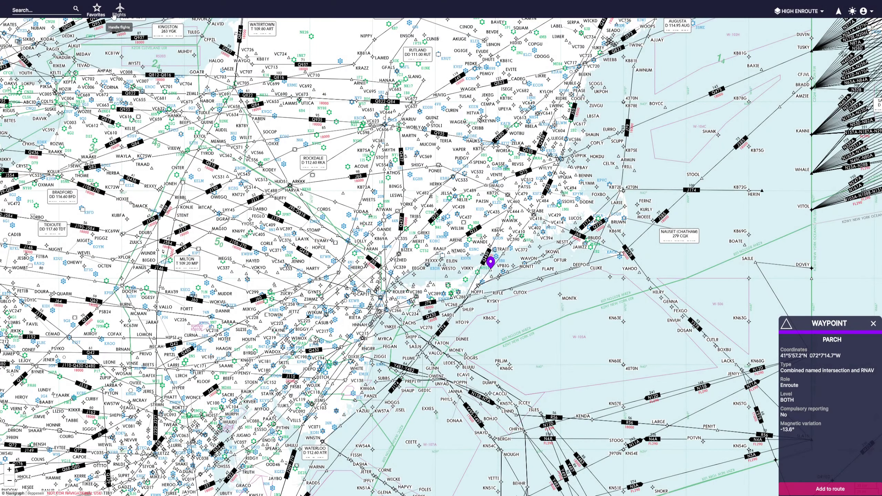
{"action": "left_click", "coordinate": [119, 10]}
{"action": "left_click", "coordinate": [394, 159]}
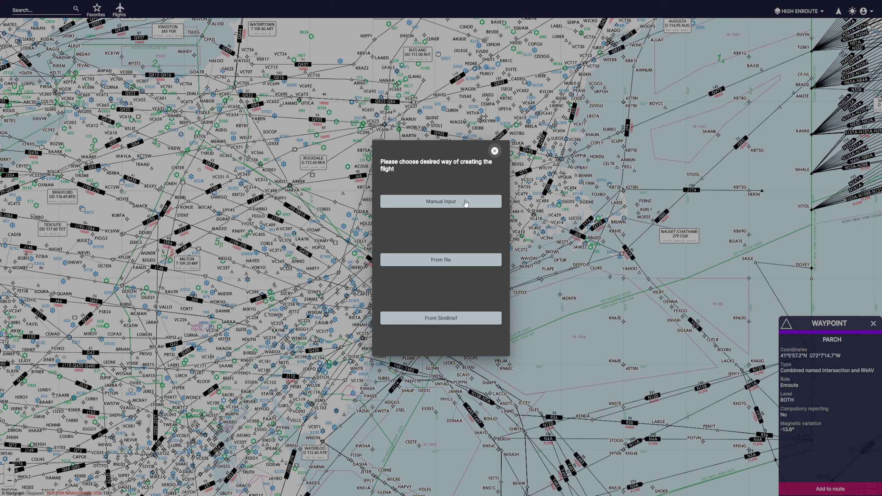
{"action": "left_click", "coordinate": [447, 203]}
Create the flight with origin KJFK, destination KIAD and an automatically generated route
{"action": "left_click", "coordinate": [418, 209]}
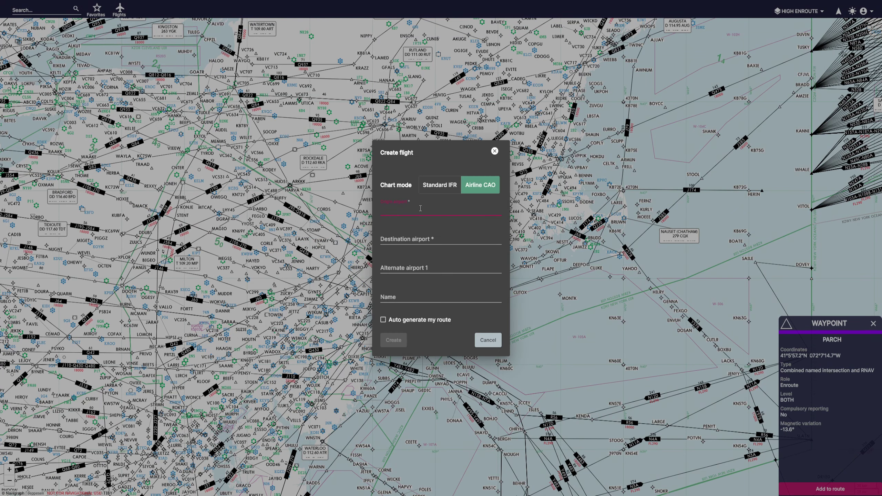
{"action": "type", "text": "kjfk"}
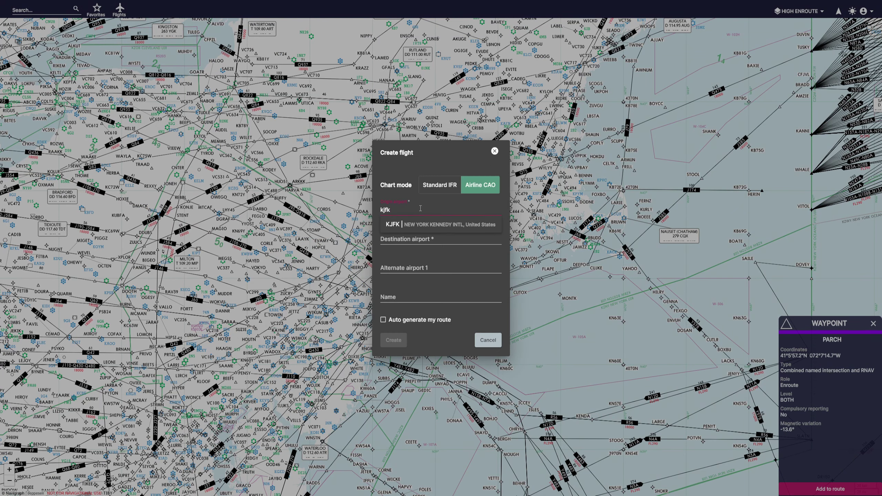
{"action": "left_click", "coordinate": [408, 229]}
{"action": "left_click", "coordinate": [397, 239]}
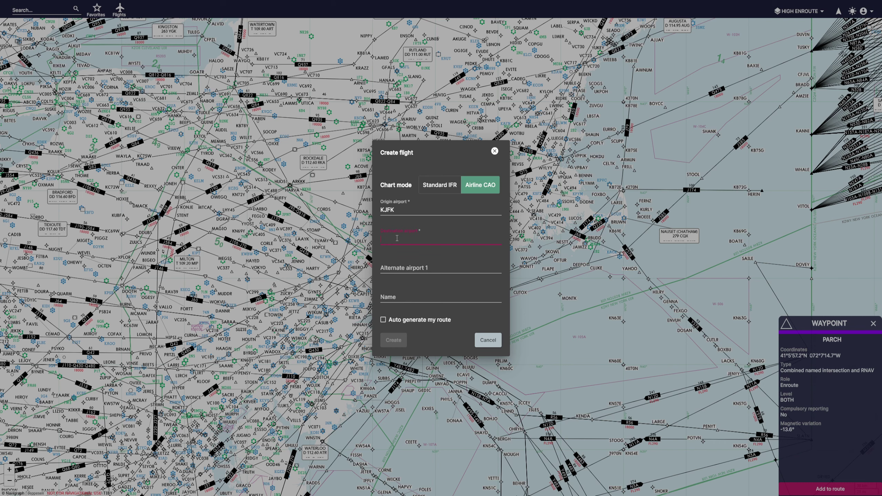
{"action": "type", "text": "kiad"}
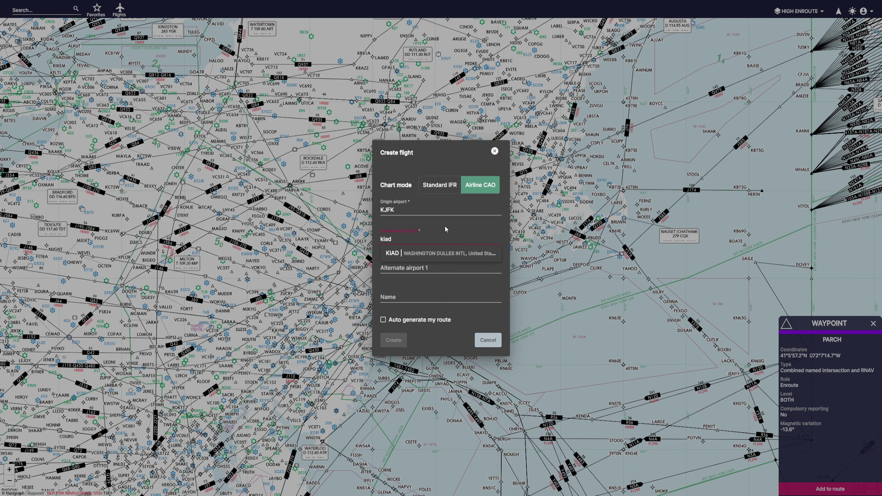
{"action": "left_click", "coordinate": [448, 256]}
{"action": "left_click", "coordinate": [384, 320]}
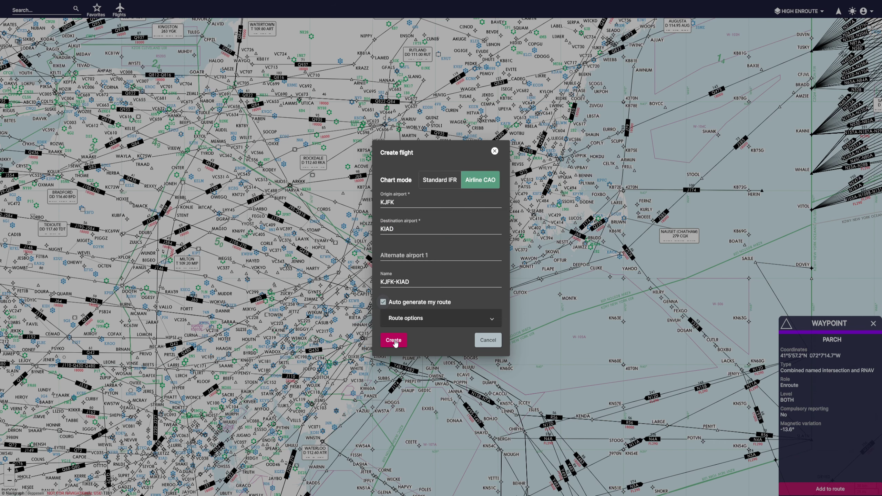
{"action": "left_click", "coordinate": [393, 339]}
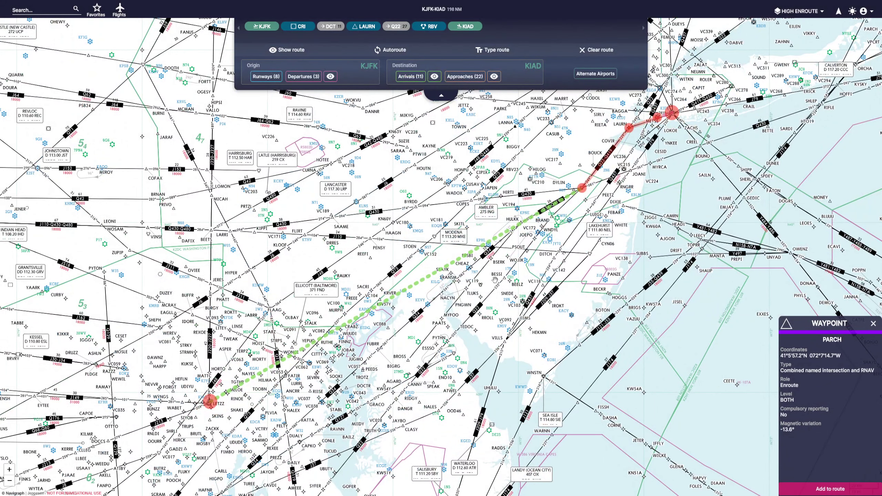
Open the charts list for the origin KJFK and display taxi chart 20-9, Airport, Airport Info
{"action": "left_click_drag", "start_coordinate": [596, 173], "coordinate": [505, 228]}
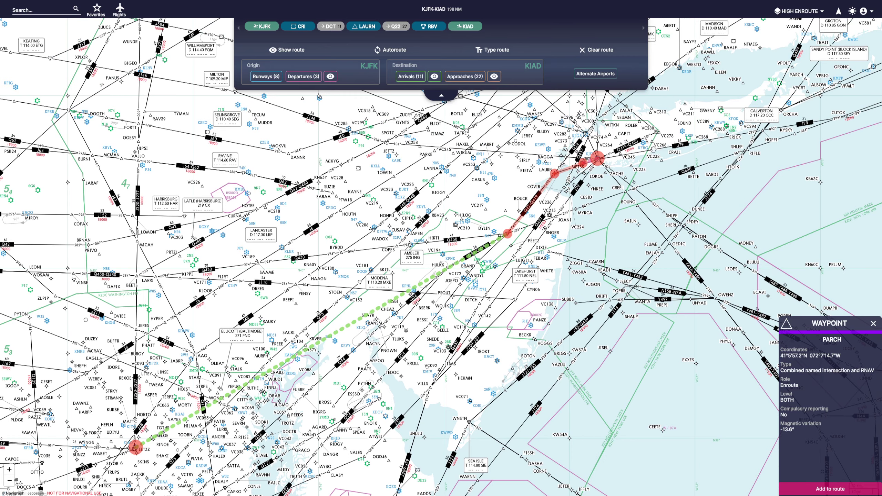
{"action": "scroll", "coordinate": [653, 150], "scroll_direction": "up", "scroll_amount": 3}
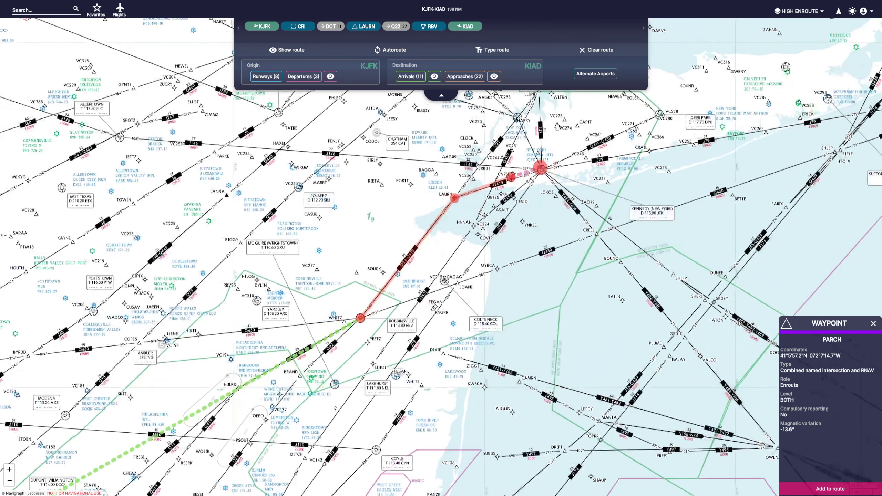
{"action": "left_click", "coordinate": [364, 67]}
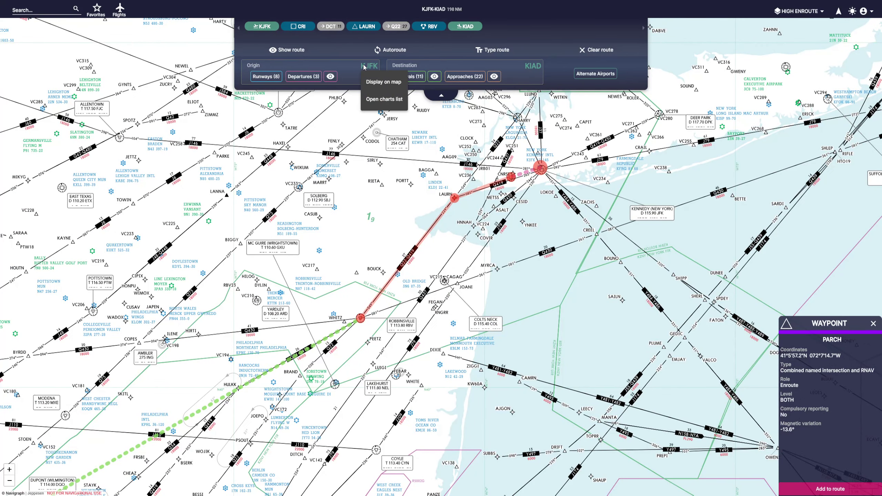
{"action": "left_click", "coordinate": [375, 99]}
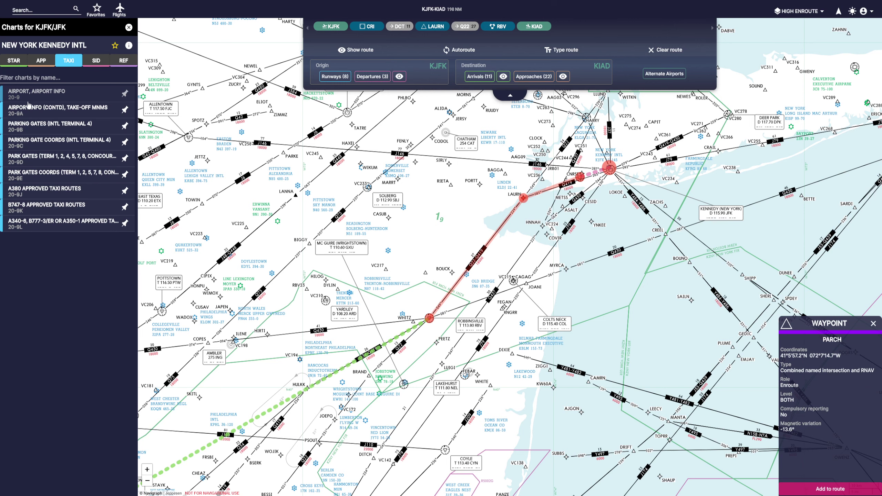
{"action": "left_click", "coordinate": [43, 96]}
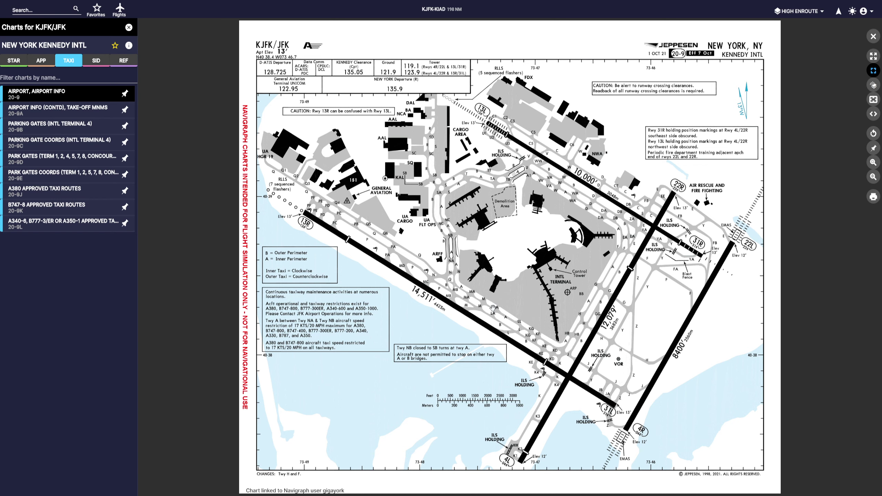
Examine the runways and taxiways on chart 20-9 and display the terminal parking gates chart 20-9D
{"action": "scroll", "coordinate": [494, 307], "scroll_direction": "up", "scroll_amount": 2}
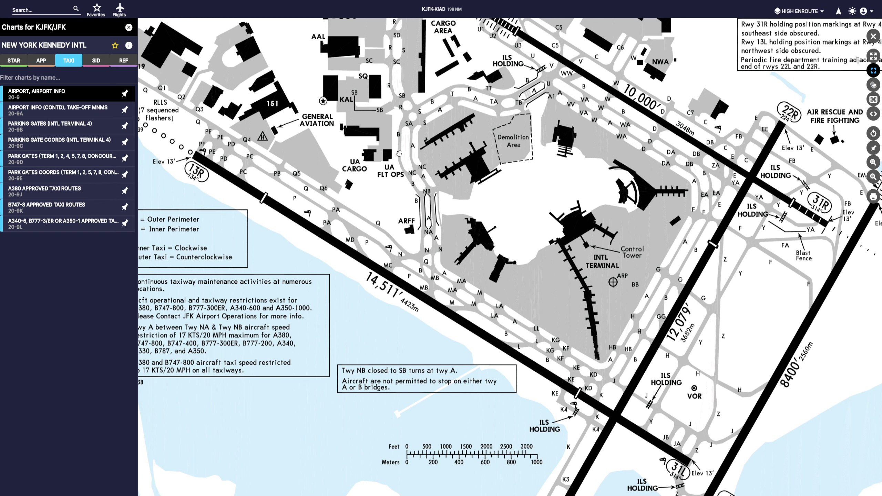
{"action": "left_click_drag", "start_coordinate": [359, 138], "coordinate": [380, 201]}
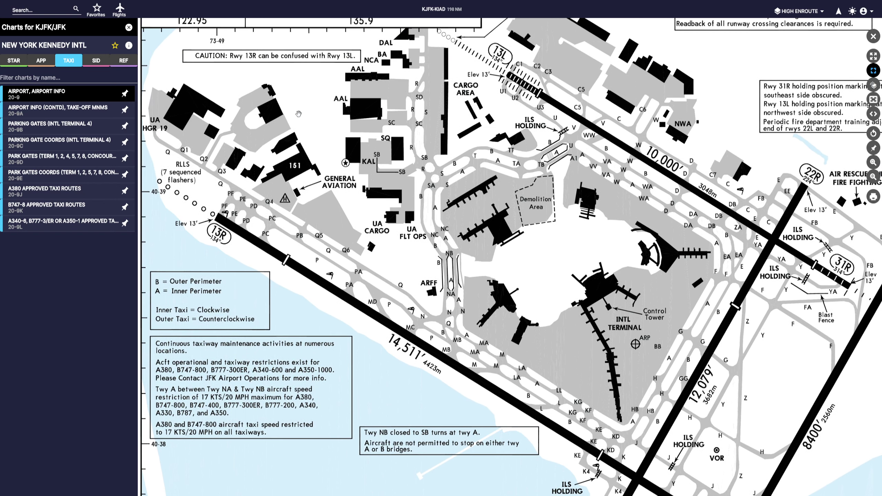
{"action": "scroll", "coordinate": [392, 236], "scroll_direction": "down", "scroll_amount": 1}
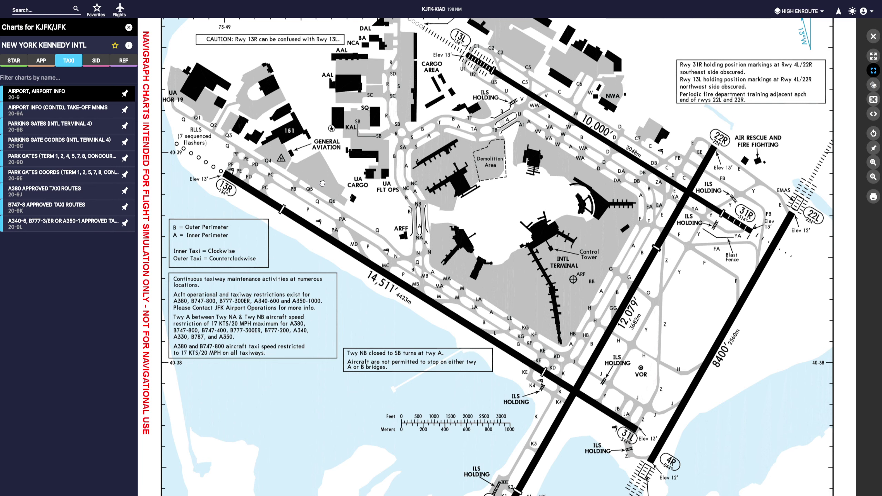
{"action": "left_click", "coordinate": [28, 163]}
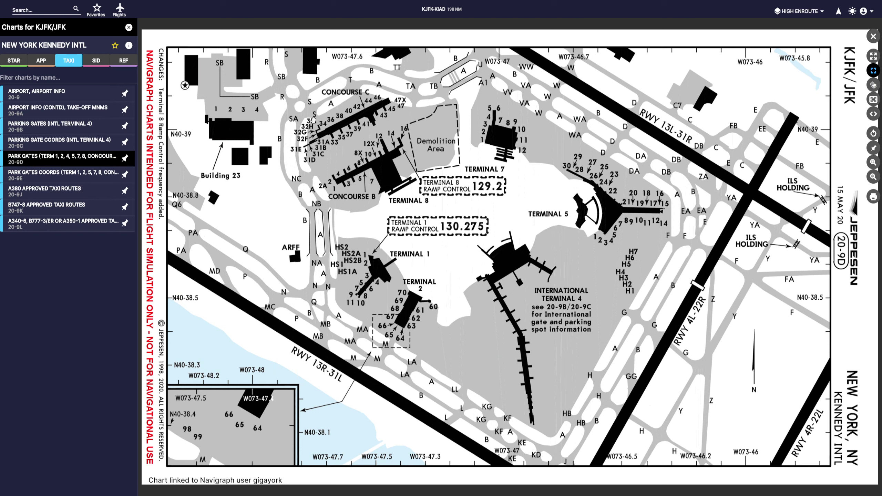